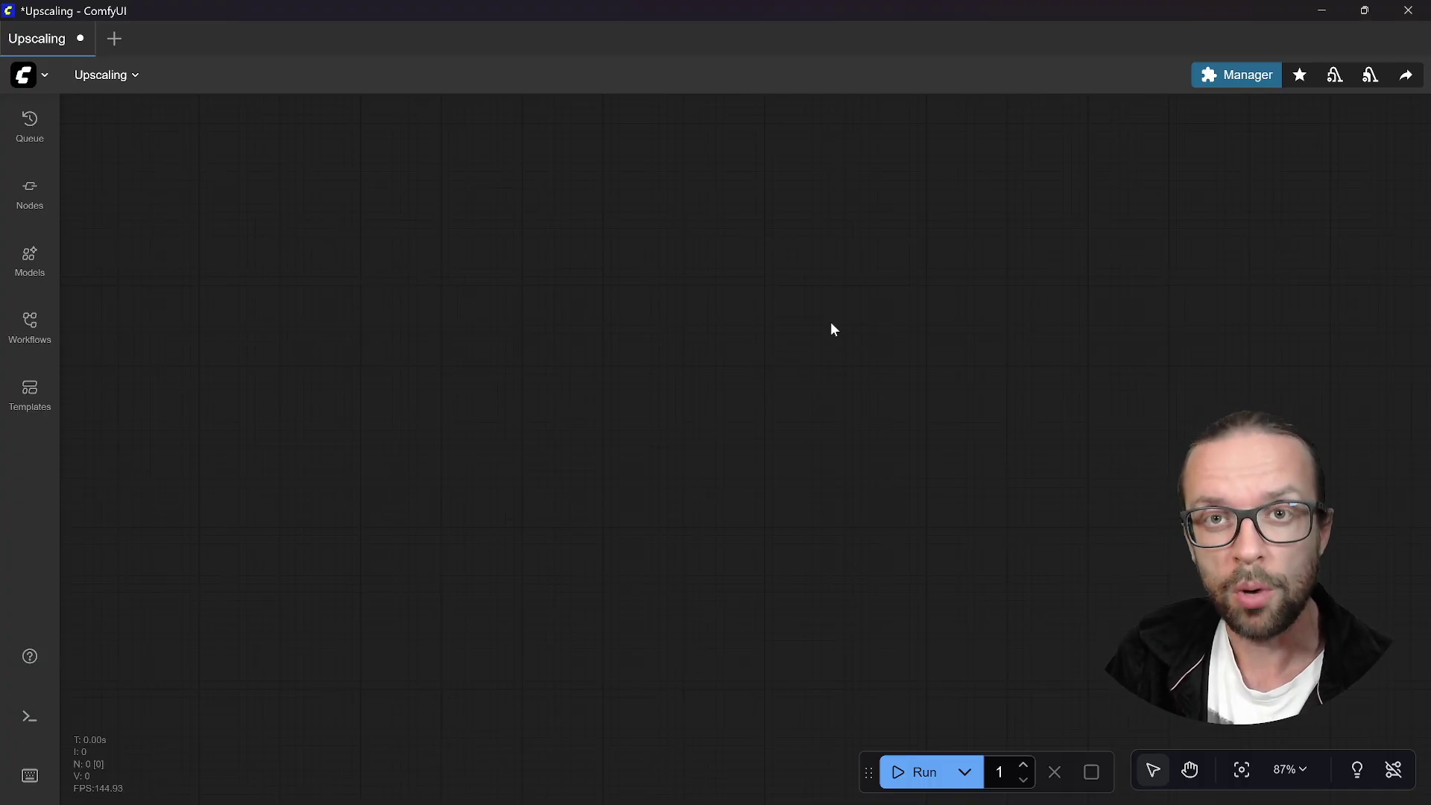
Install RealESRGAN x4 from the Model Manager's 'upsca' search, refresh, and go back
{"action": "left_click", "coordinate": [1219, 76]}
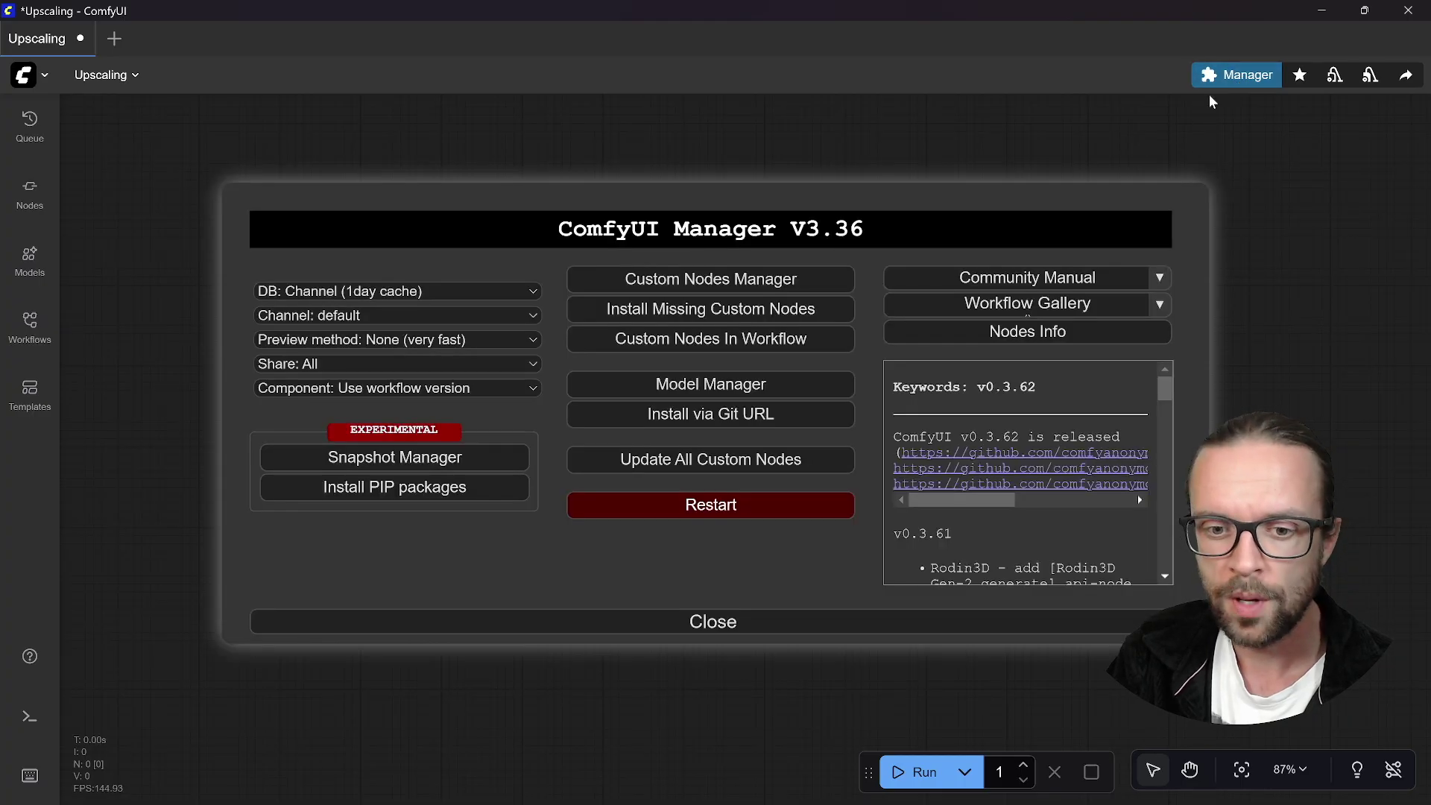
{"action": "left_click", "coordinate": [687, 387]}
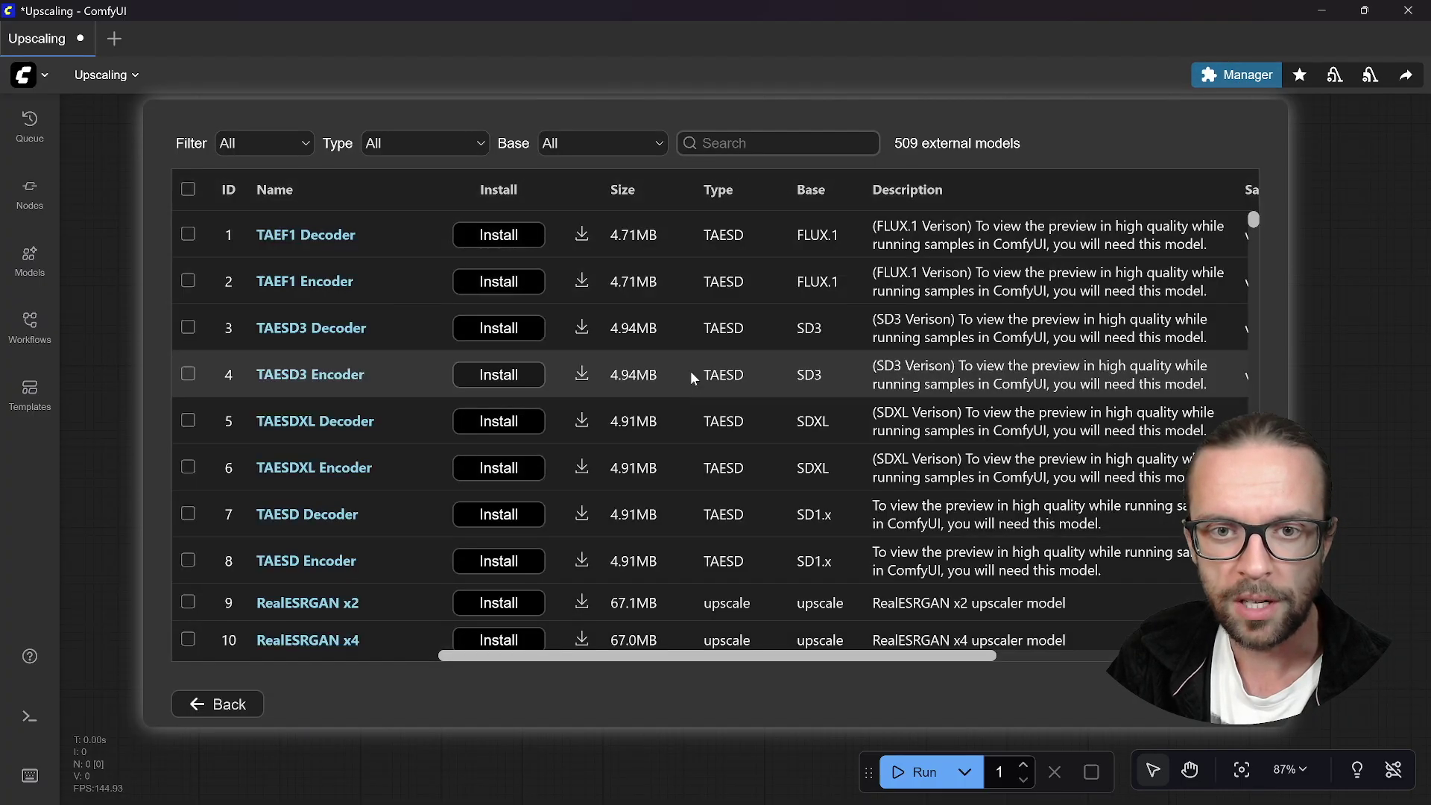
{"action": "left_click", "coordinate": [745, 144]}
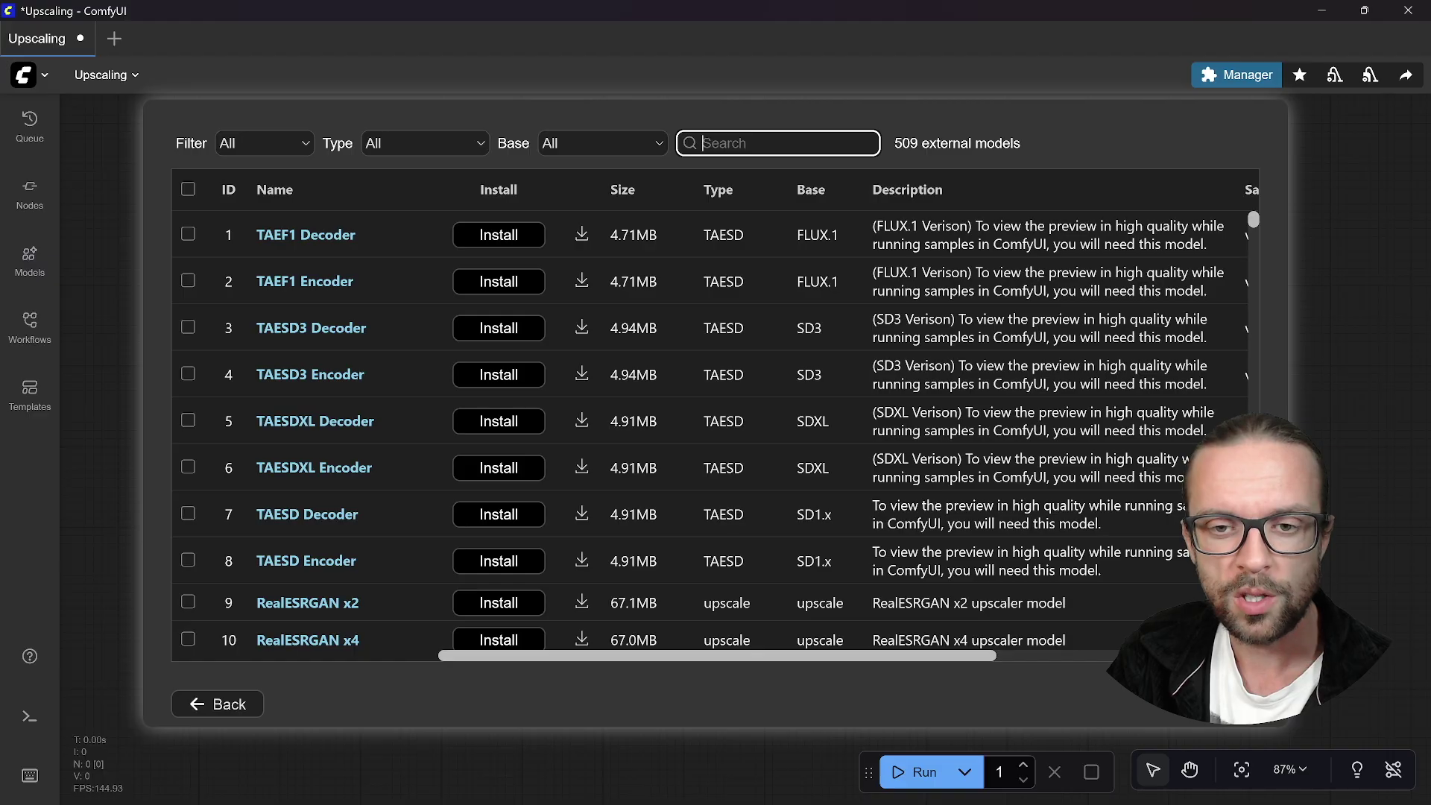
{"action": "type", "text": "upsca"}
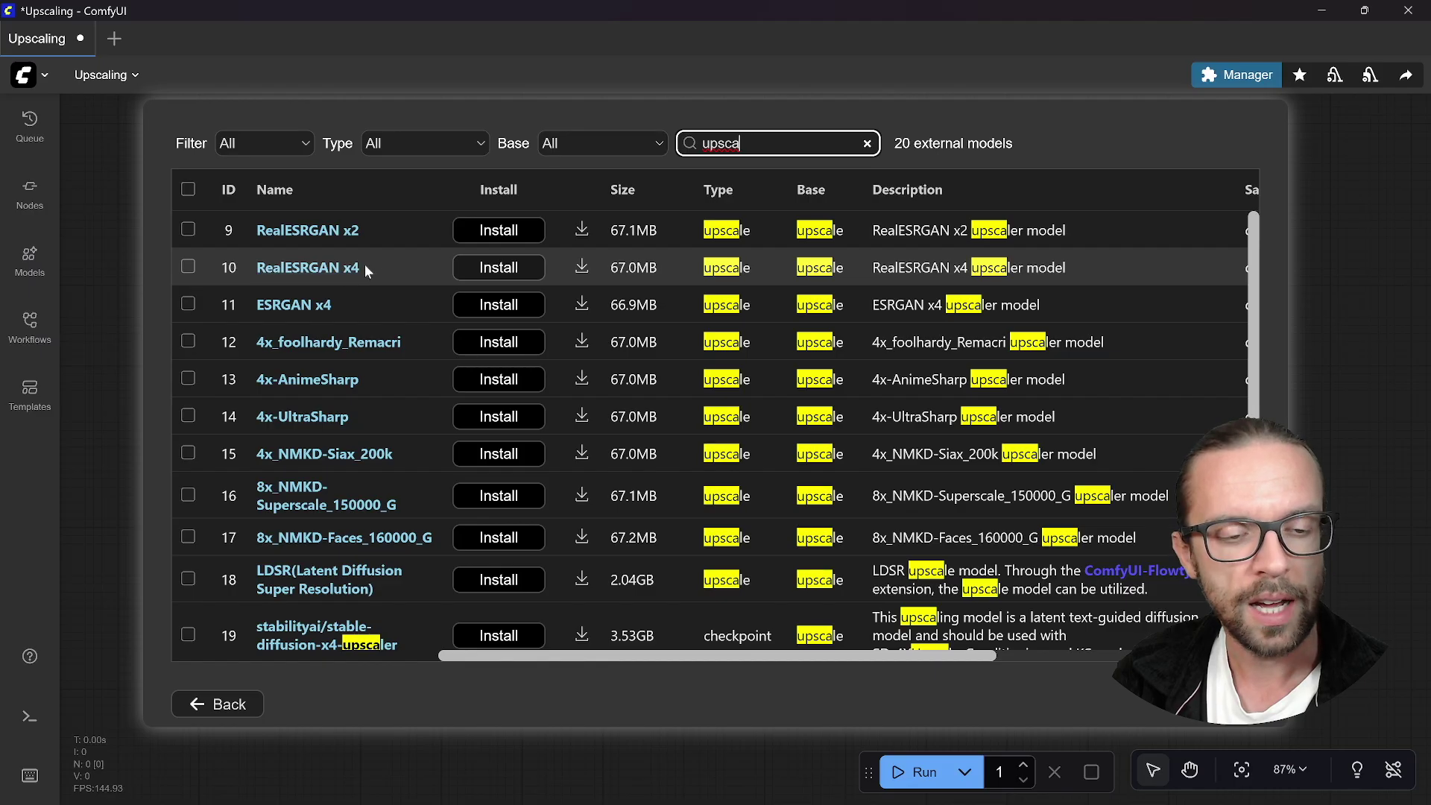
{"action": "left_click", "coordinate": [529, 268]}
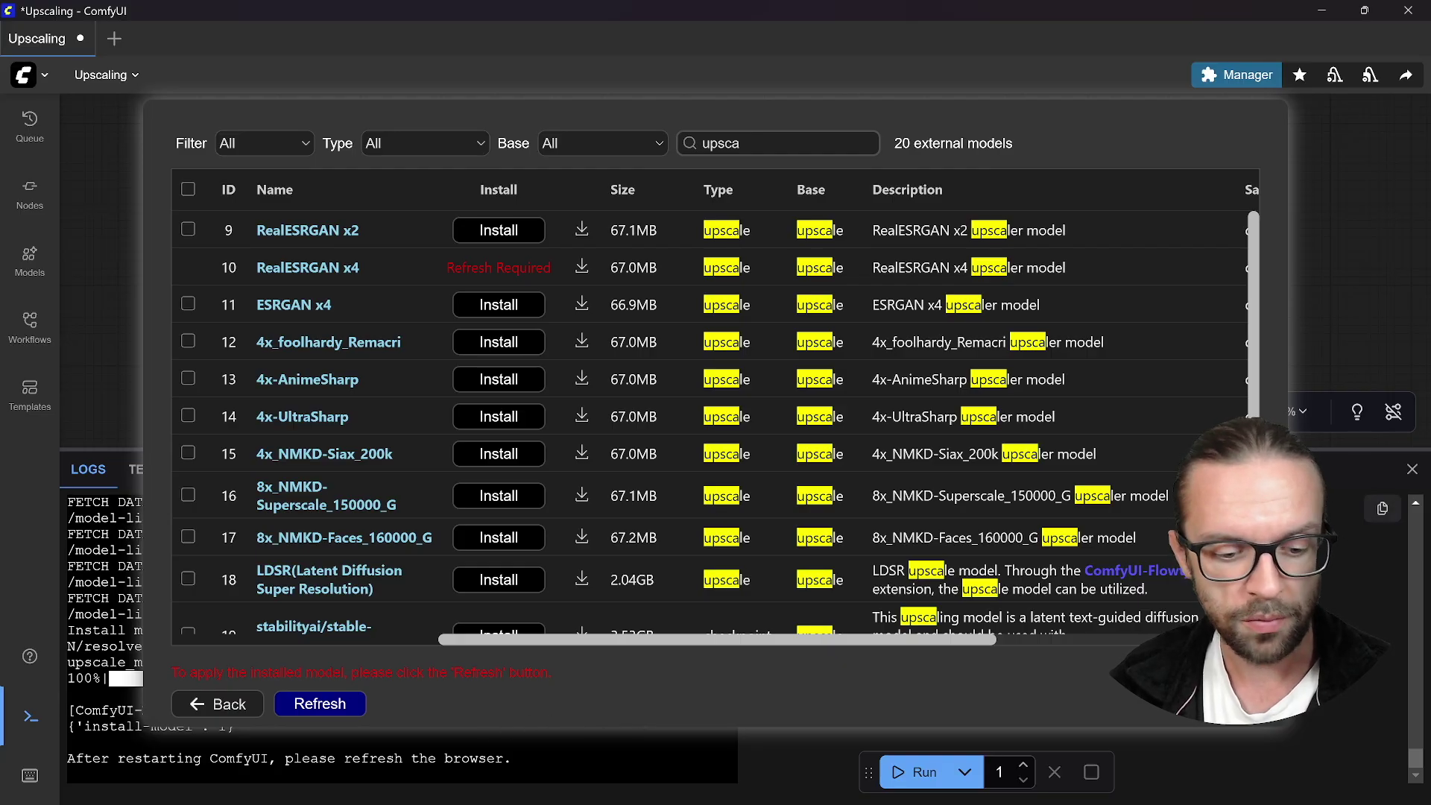
{"action": "left_click", "coordinate": [320, 712]}
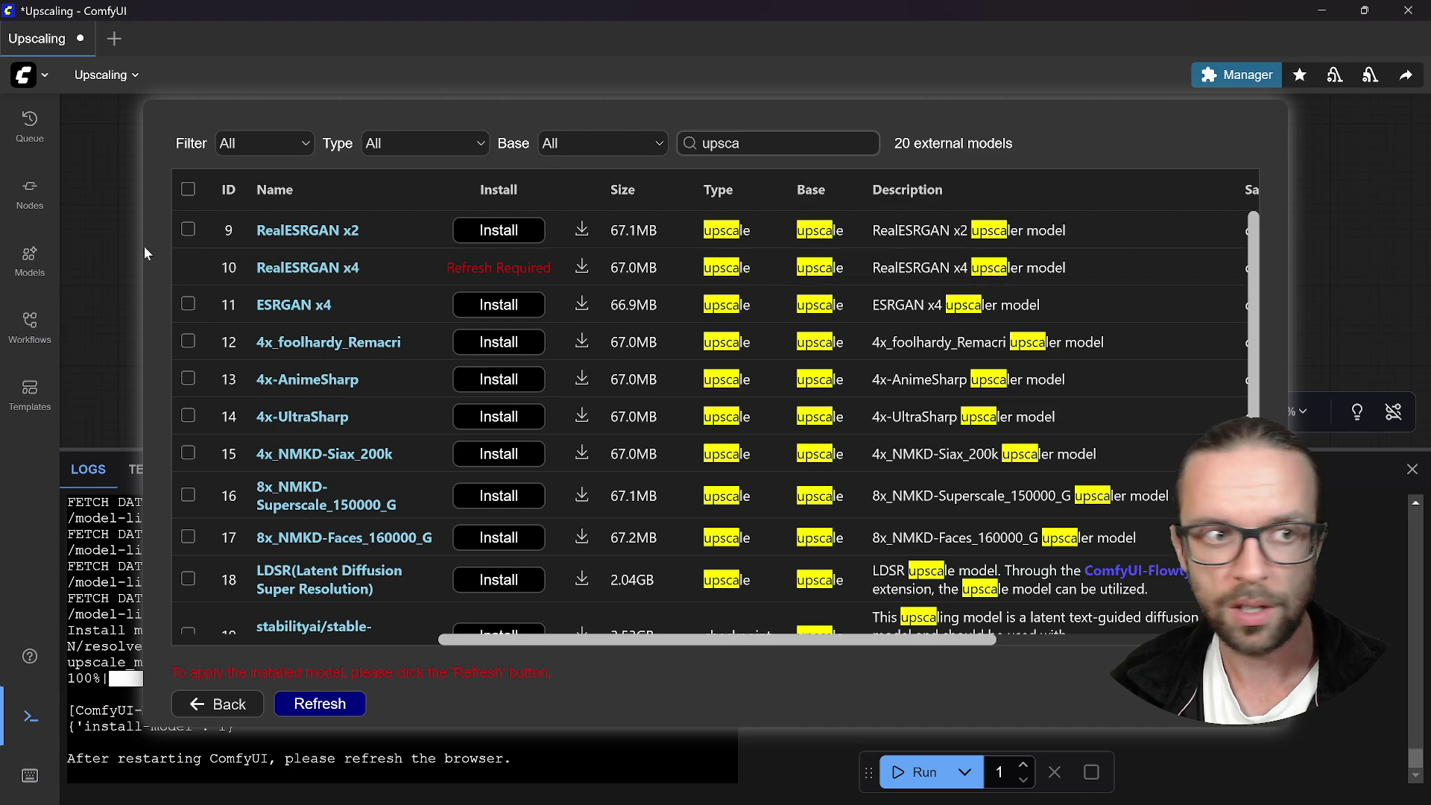
{"action": "left_click", "coordinate": [195, 701]}
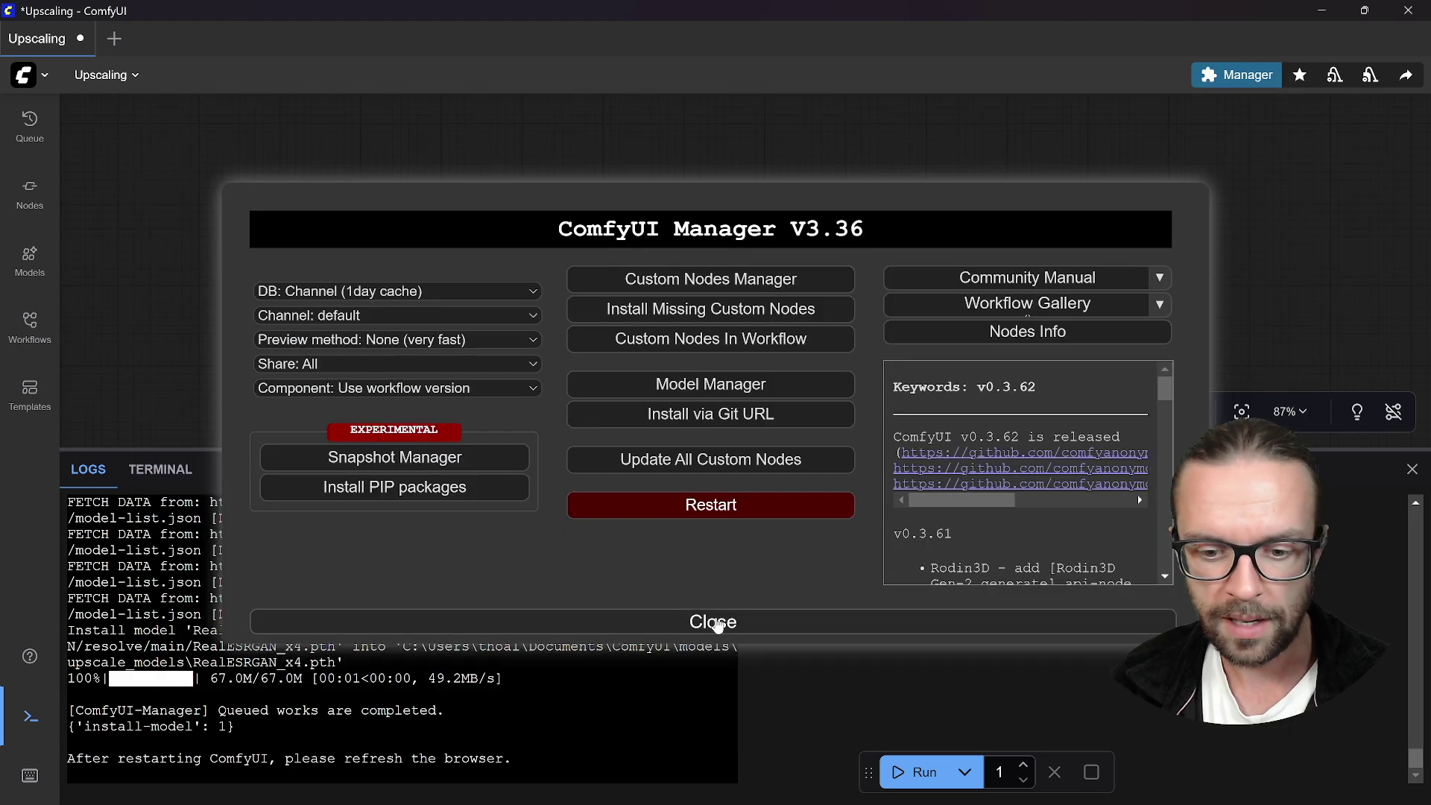
Close the Manager and logs panel, then add a Load Image node lower on the canvas
{"action": "left_click", "coordinate": [709, 623]}
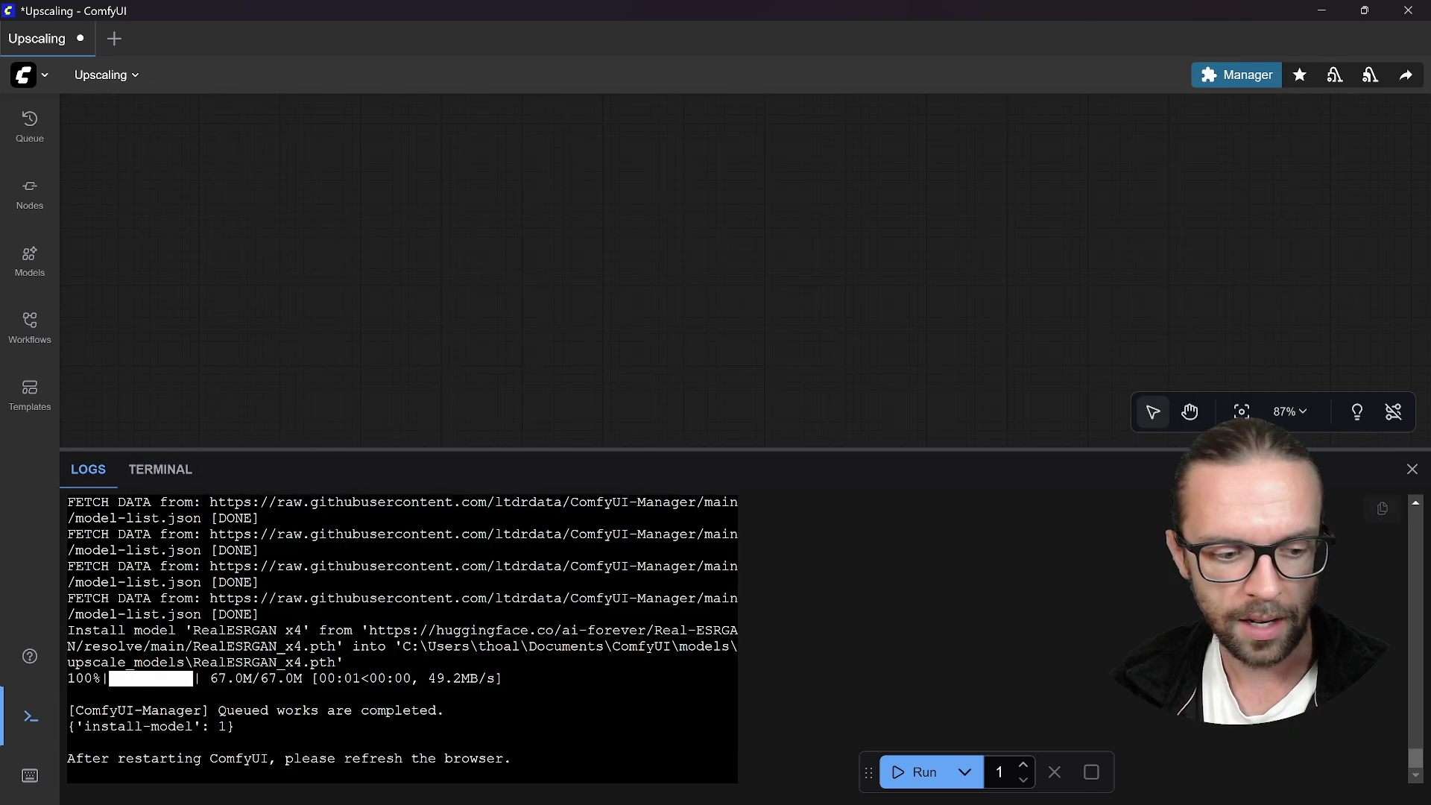
{"action": "left_click", "coordinate": [1412, 469]}
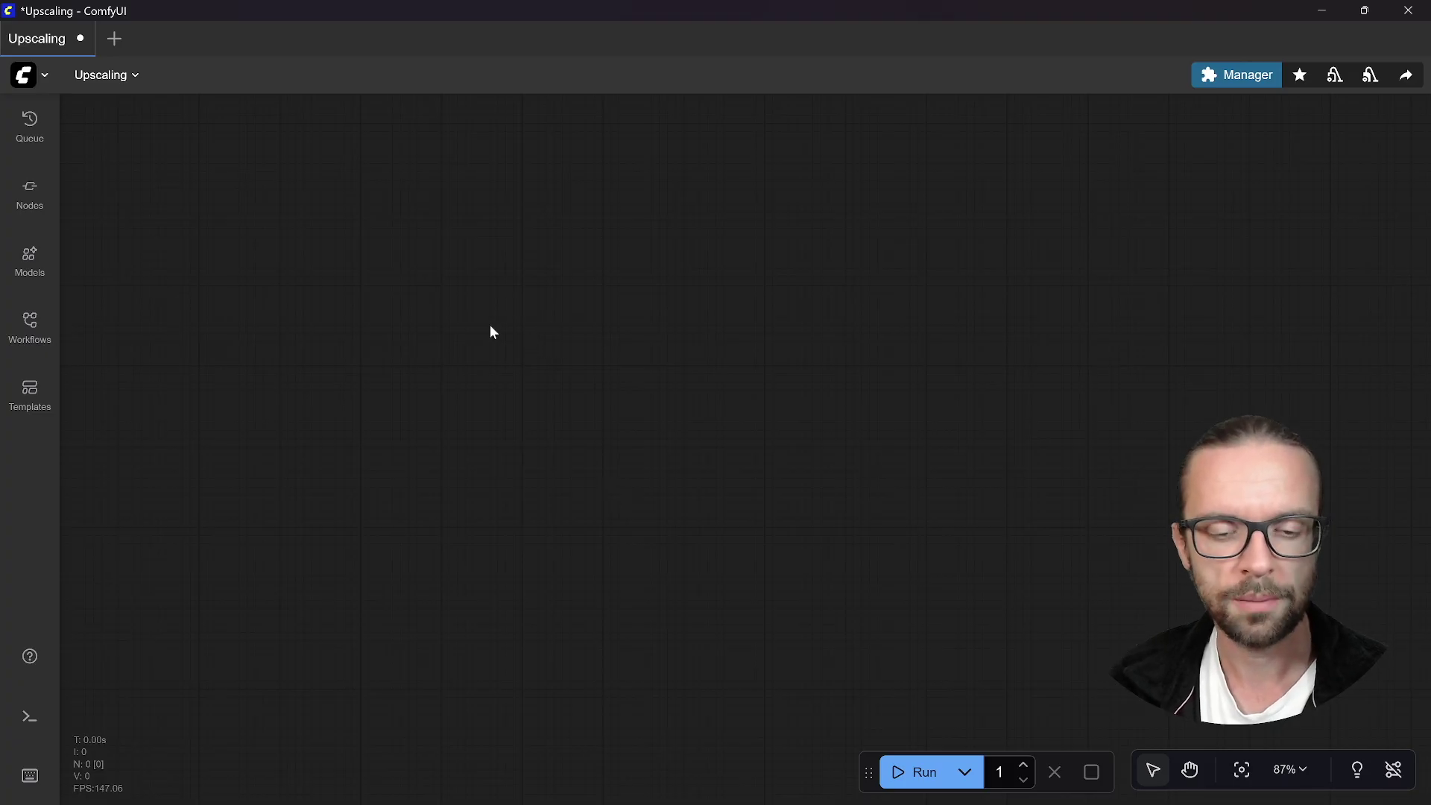
{"action": "double_click", "coordinate": [518, 298]}
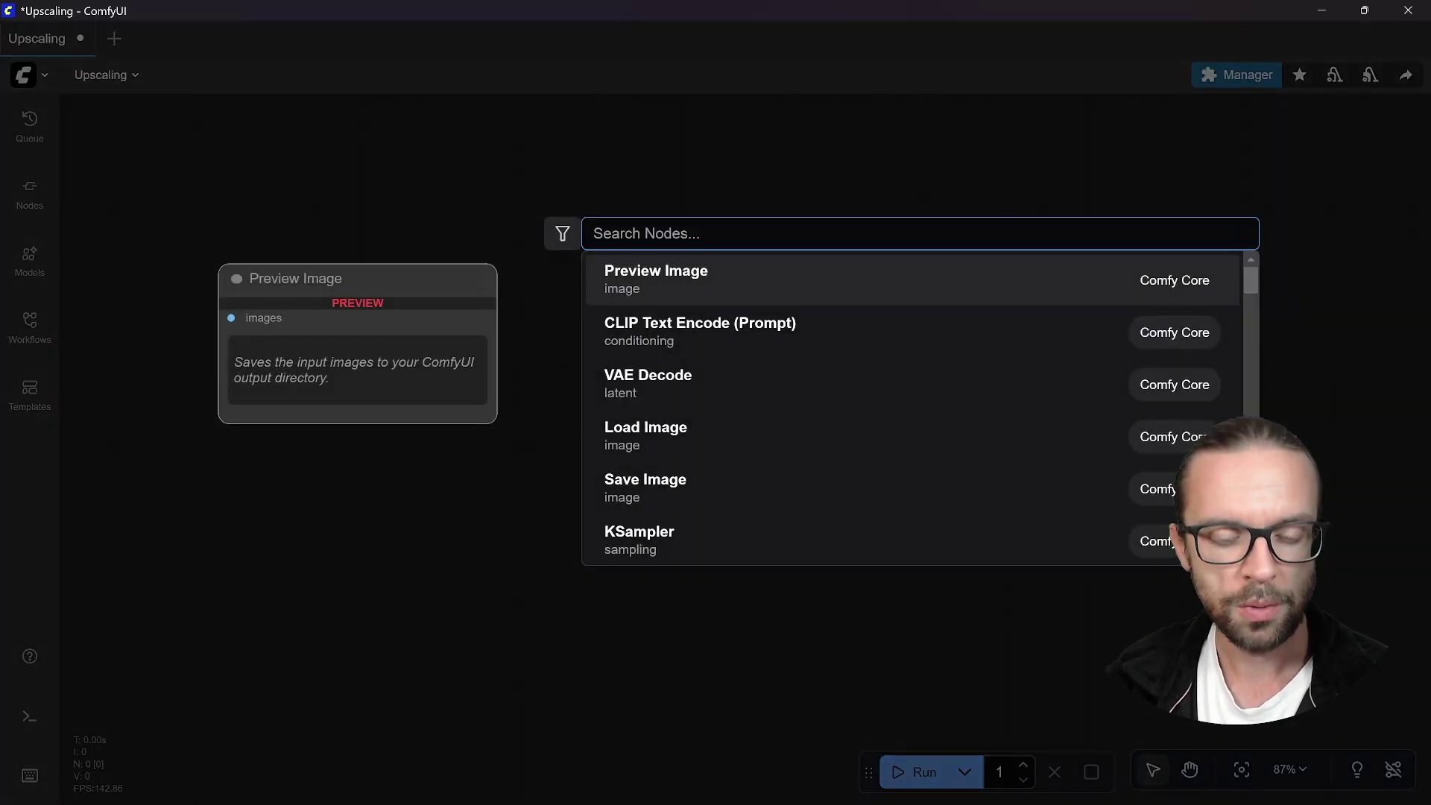
{"action": "type", "text": "load"}
{"action": "key", "text": "Return"}
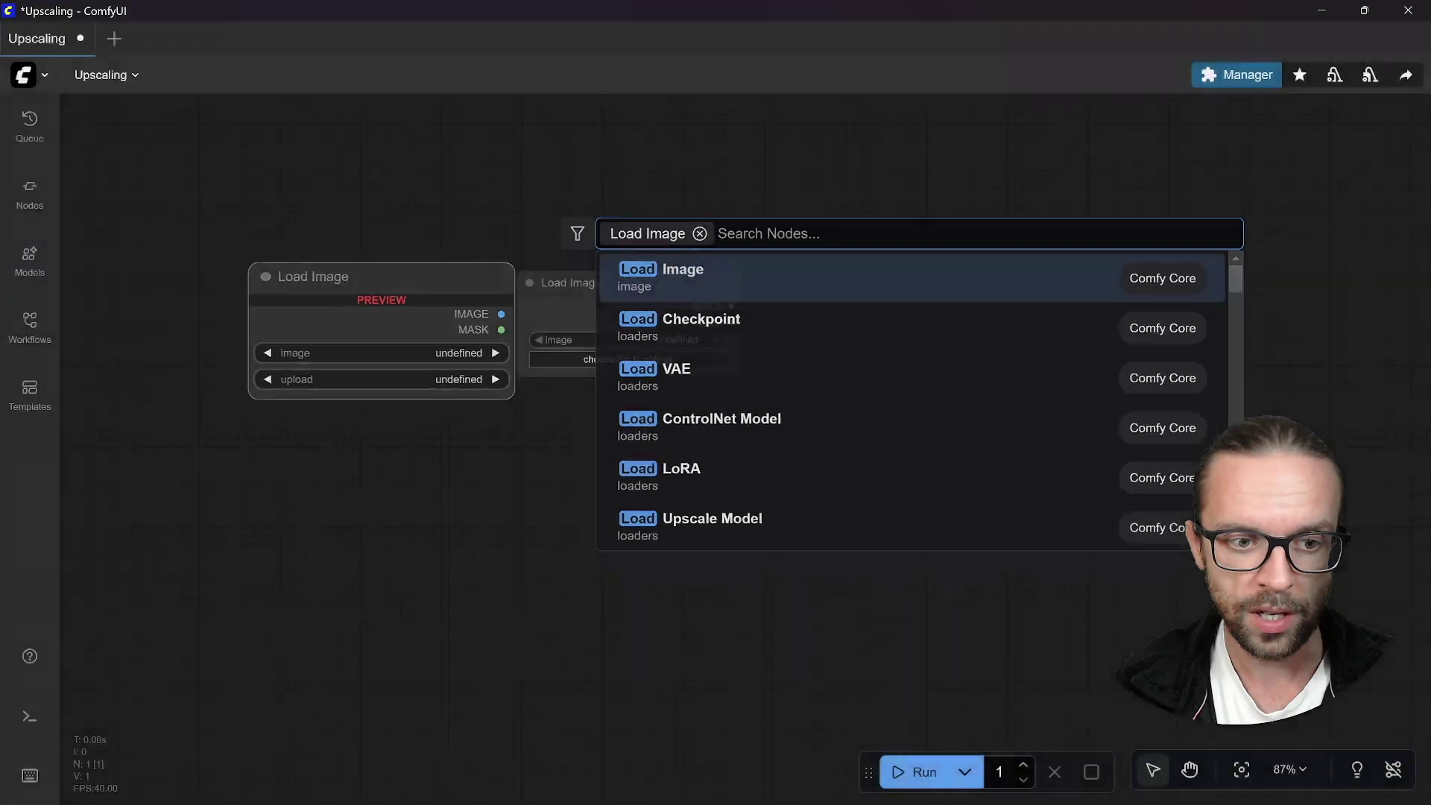
{"action": "left_click_drag", "start_coordinate": [671, 275], "coordinate": [670, 390]}
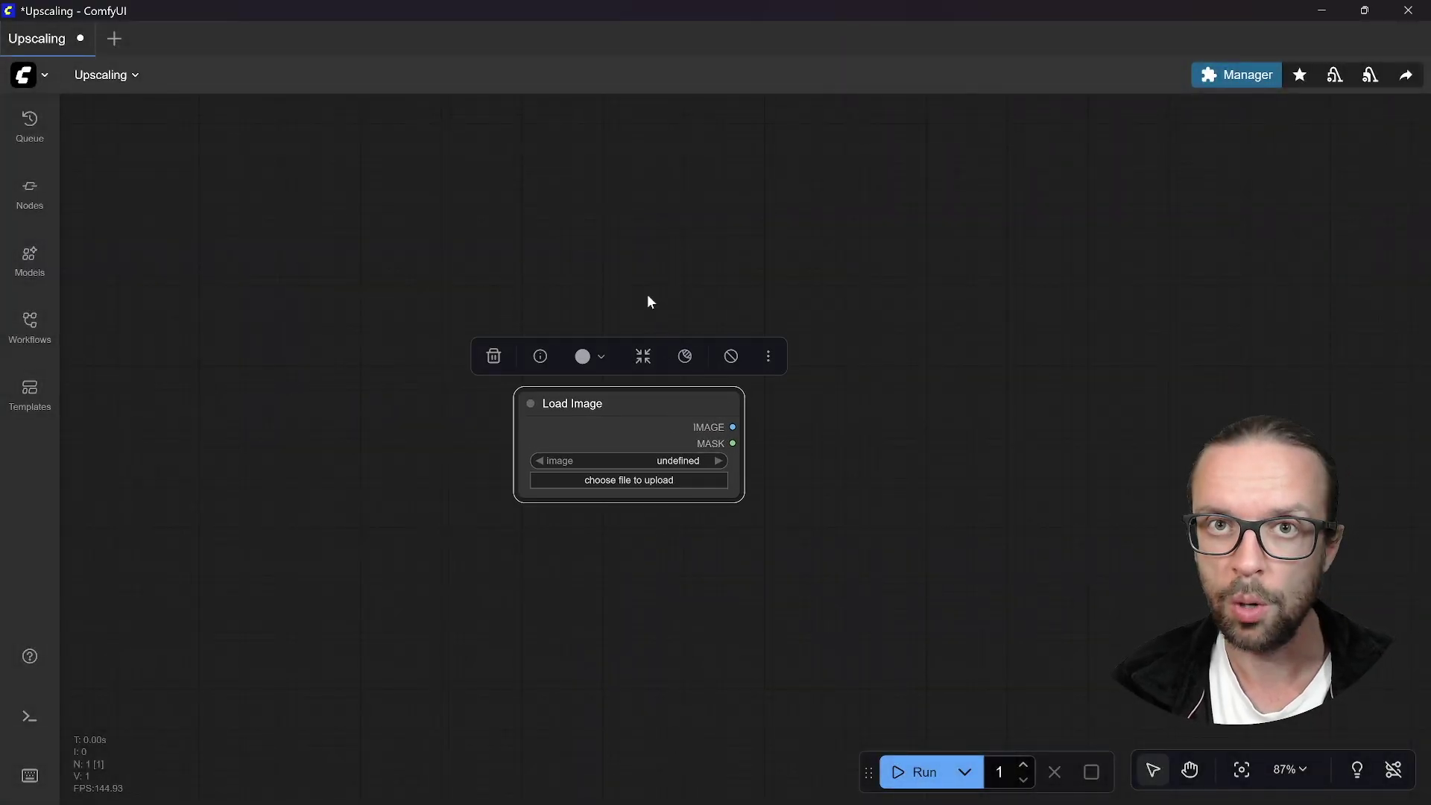
Add a Load Upscale Model node above Load Image and drag a link from its model output
{"action": "double_click", "coordinate": [597, 253]}
{"action": "type", "text": "load "}
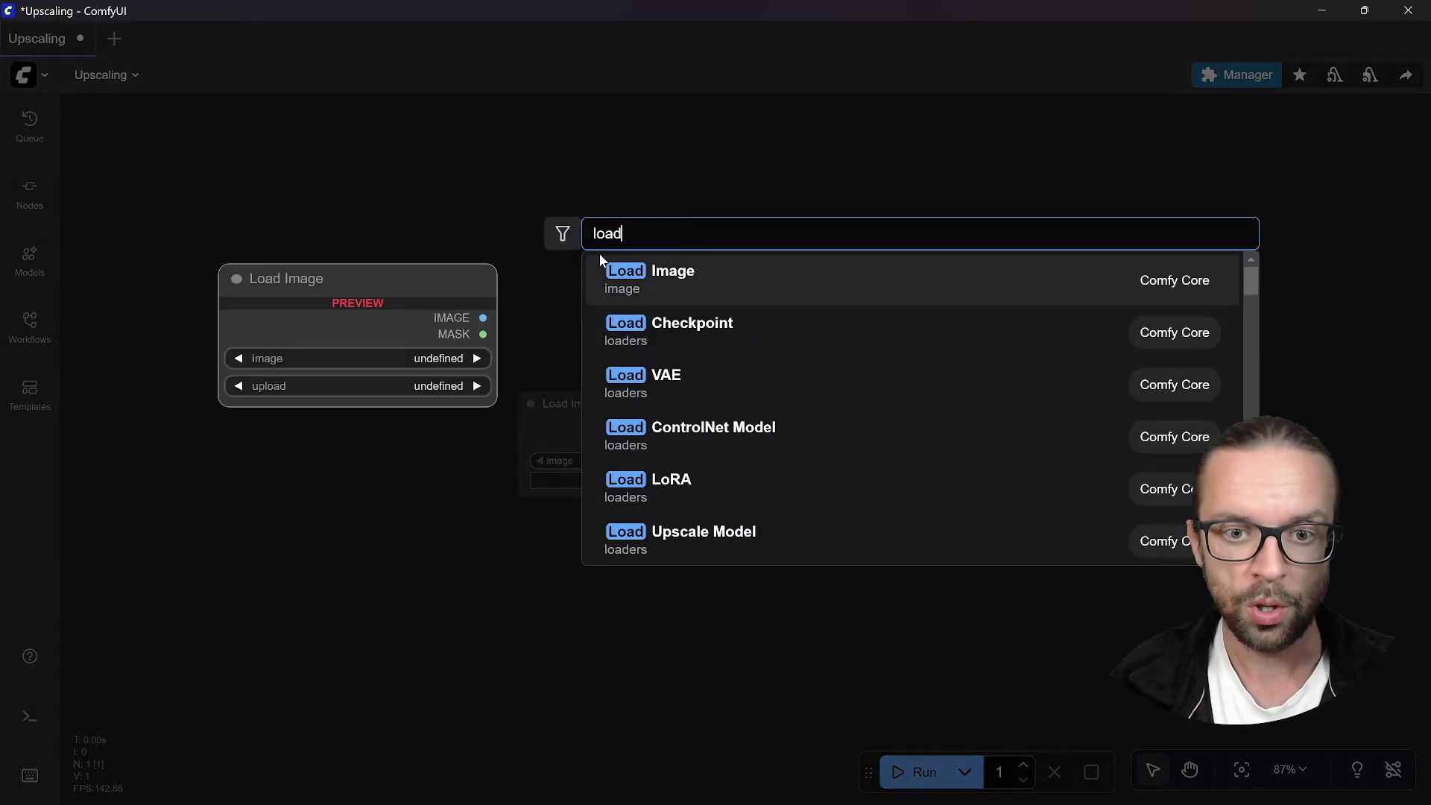
{"action": "type", "text": "upsc"}
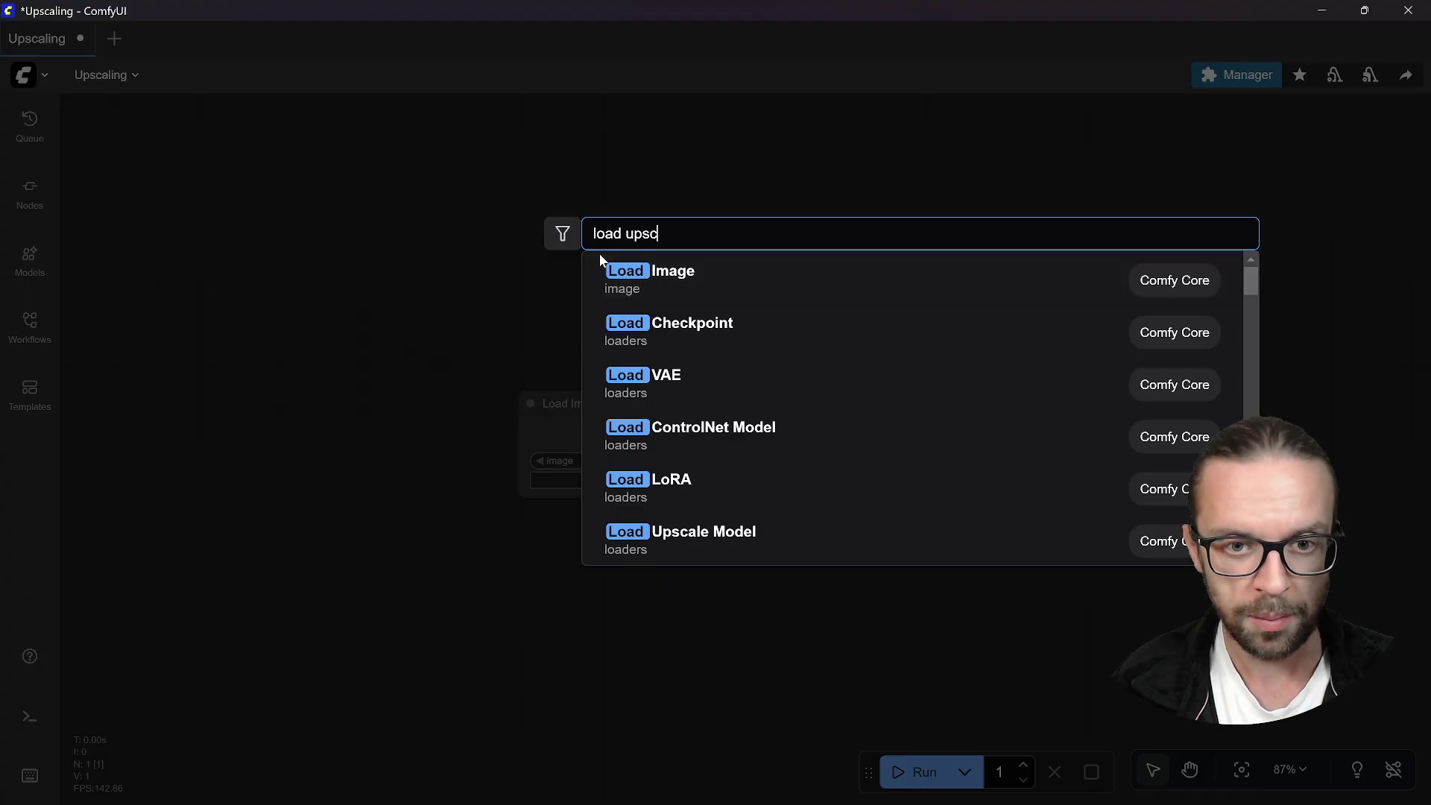
{"action": "key", "text": "Return"}
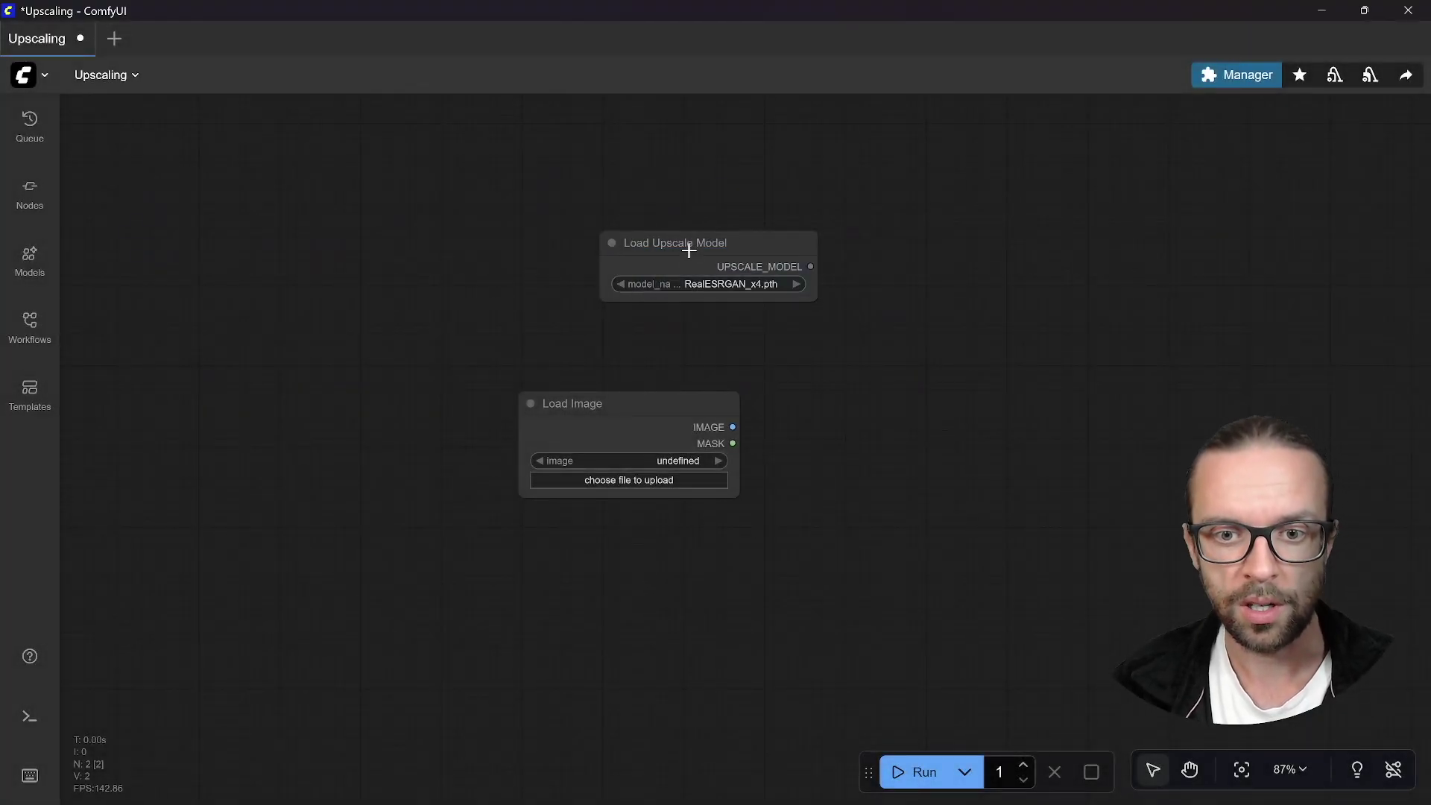
{"action": "left_click_drag", "start_coordinate": [675, 242], "coordinate": [596, 299]}
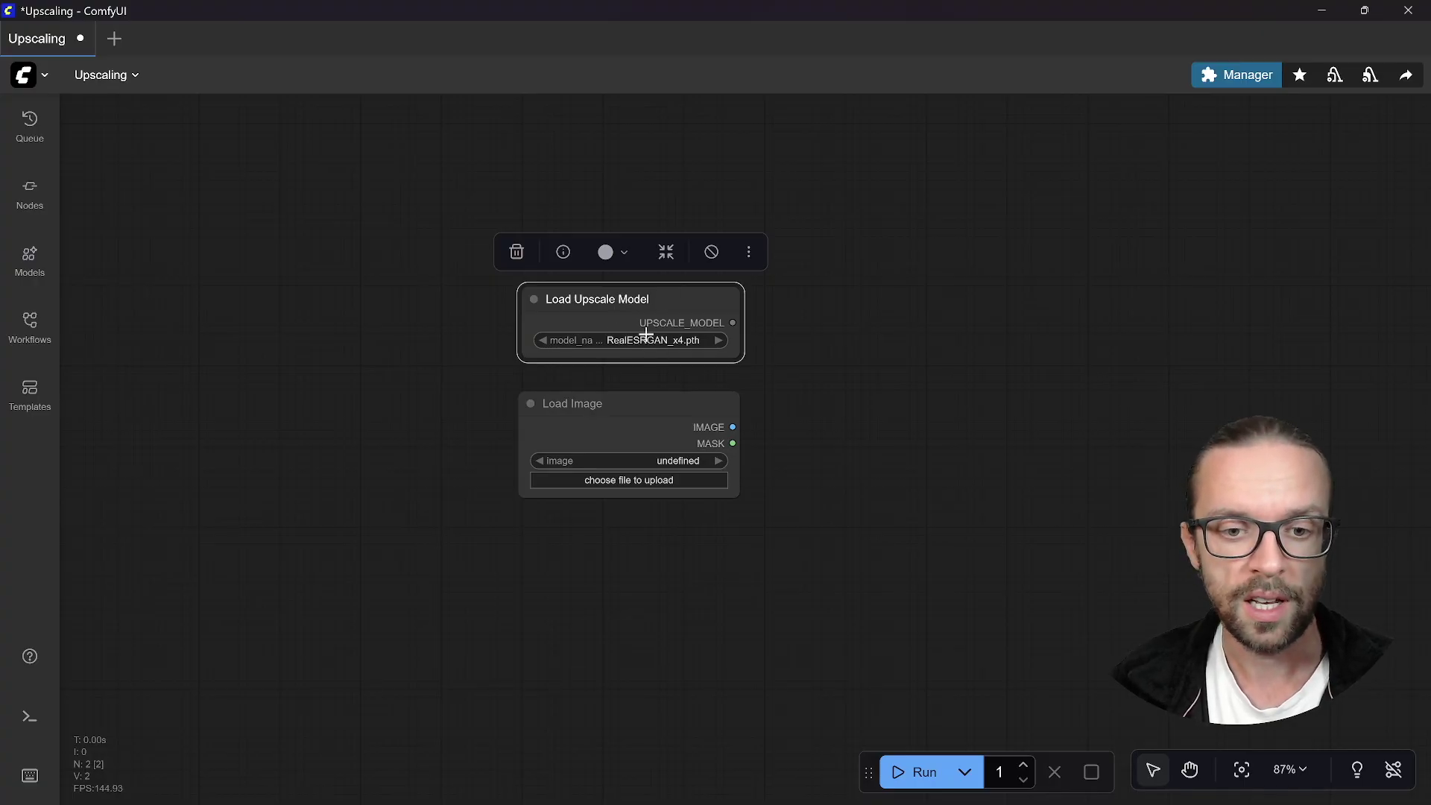
{"action": "left_click_drag", "start_coordinate": [738, 323], "coordinate": [849, 328]}
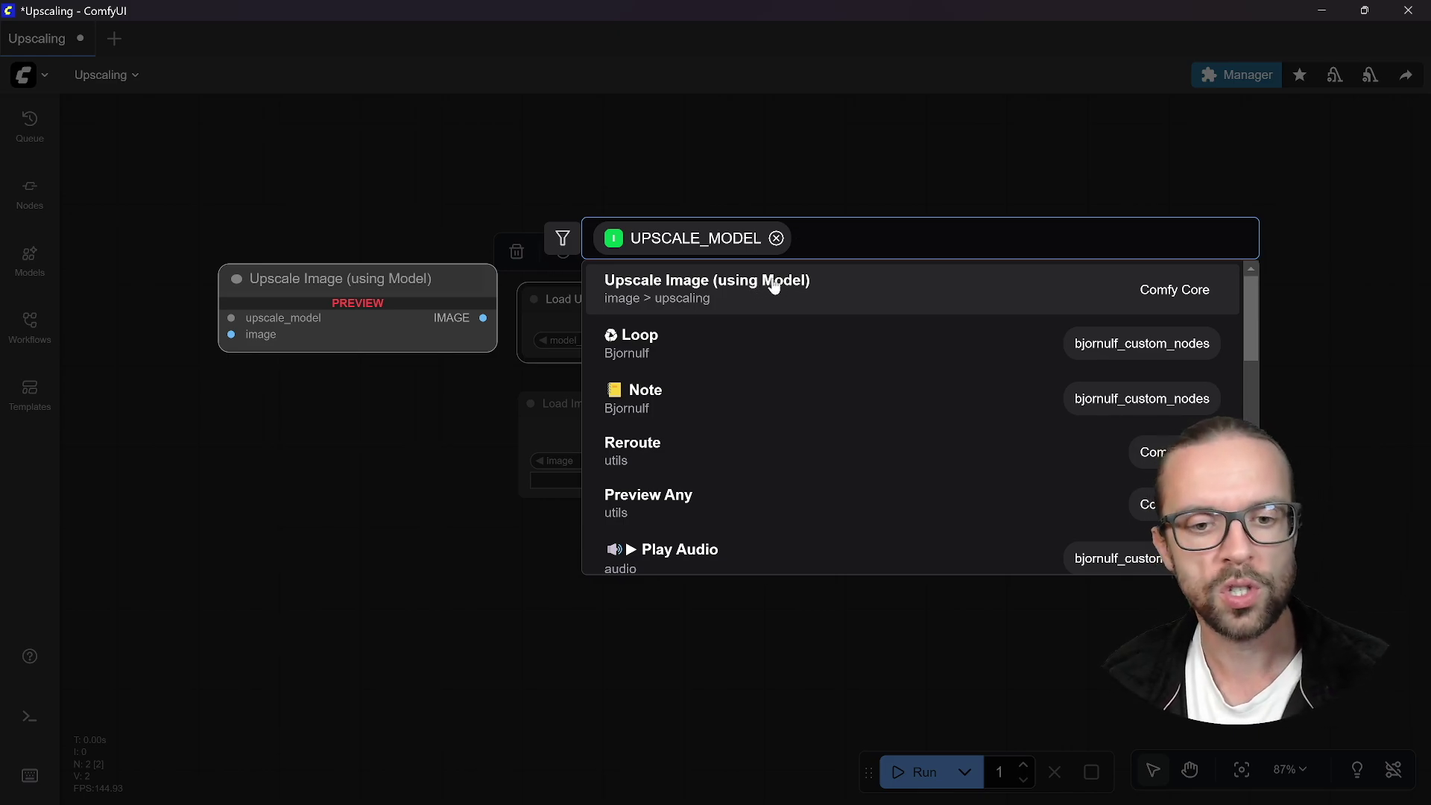
Add Upscale Image (using Model) on the model link and connect Load Image to its image input
{"action": "left_click", "coordinate": [694, 291]}
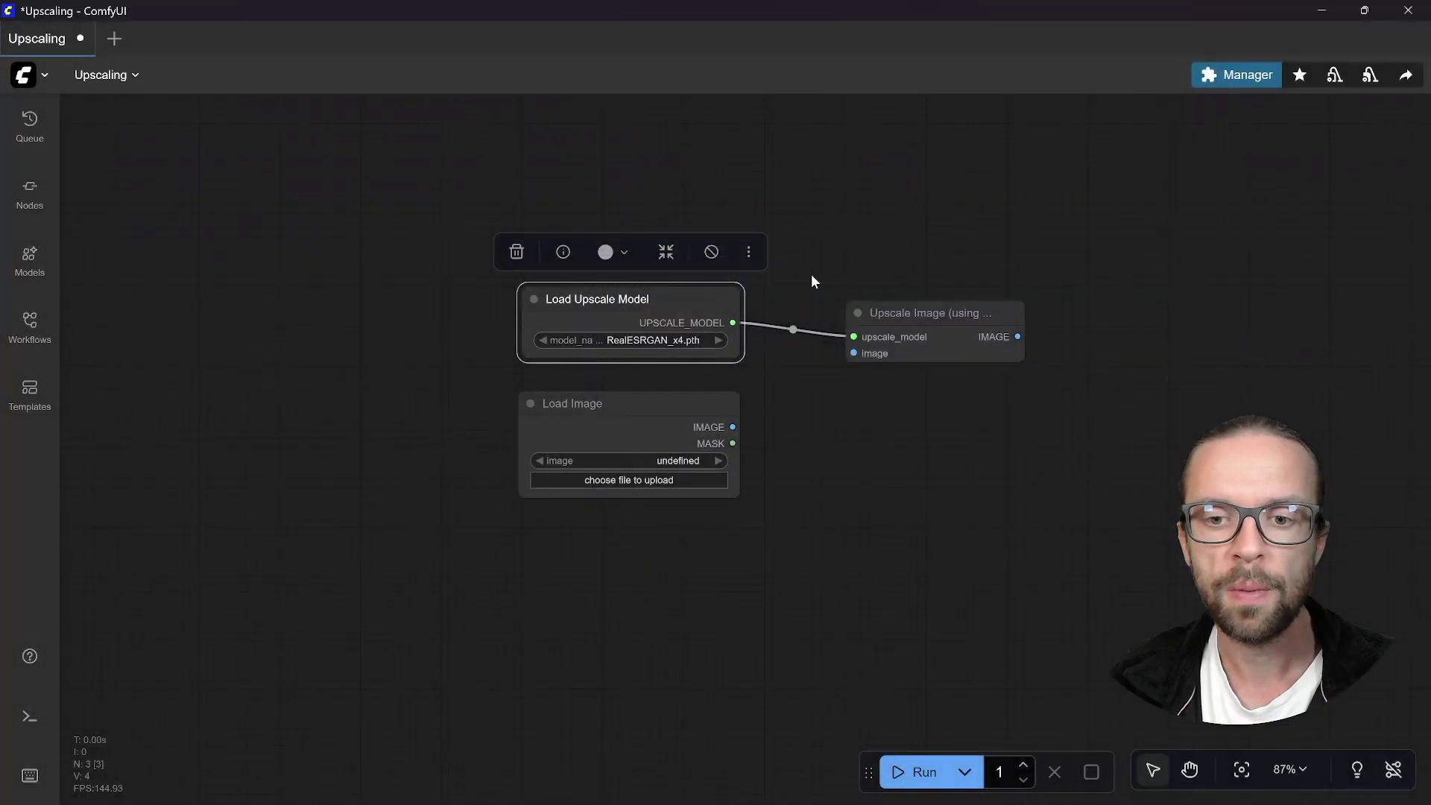
{"action": "left_click_drag", "start_coordinate": [925, 321], "coordinate": [927, 335]}
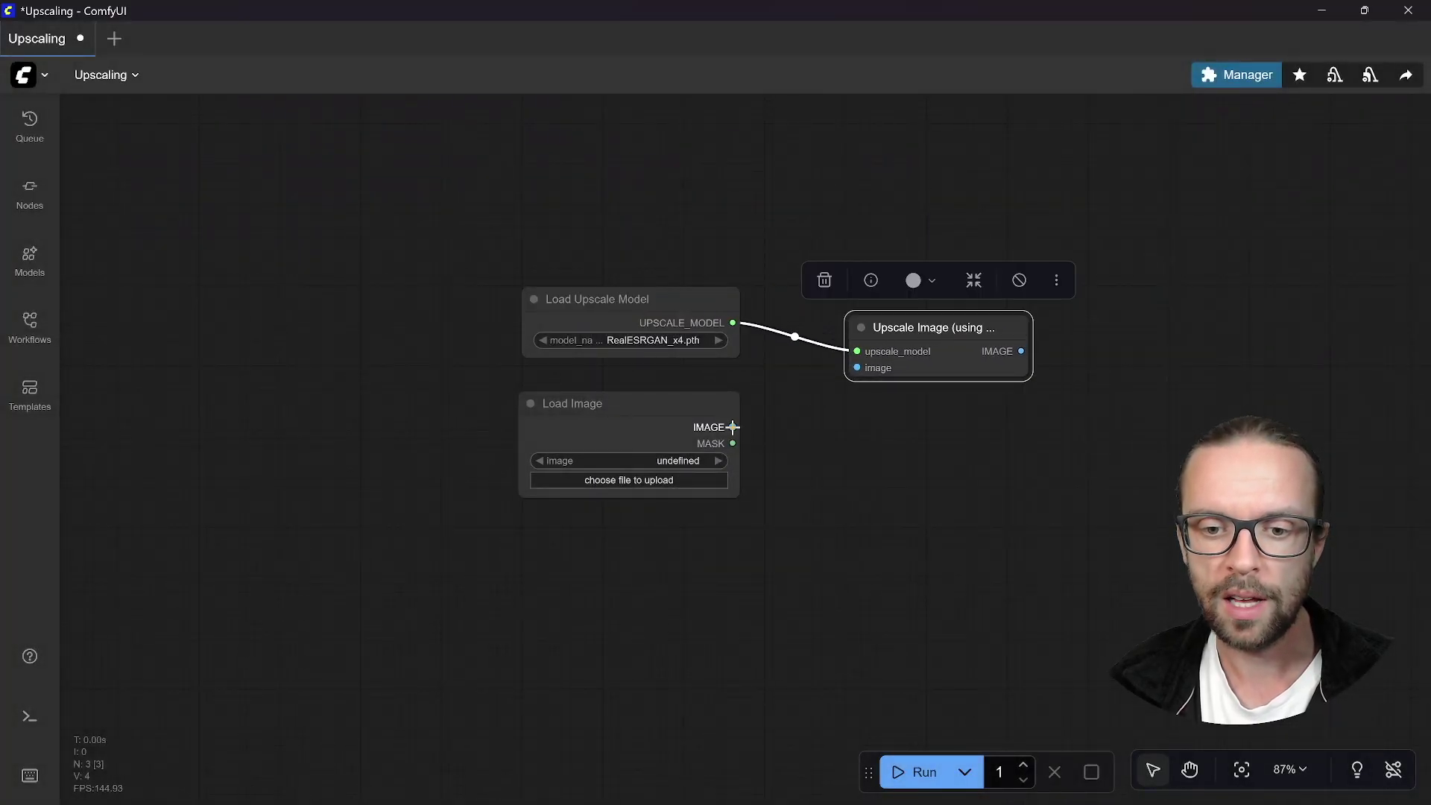
{"action": "left_click_drag", "start_coordinate": [733, 427], "coordinate": [858, 368]}
{"action": "scroll", "coordinate": [999, 358], "scroll_direction": "right", "scroll_amount": 5}
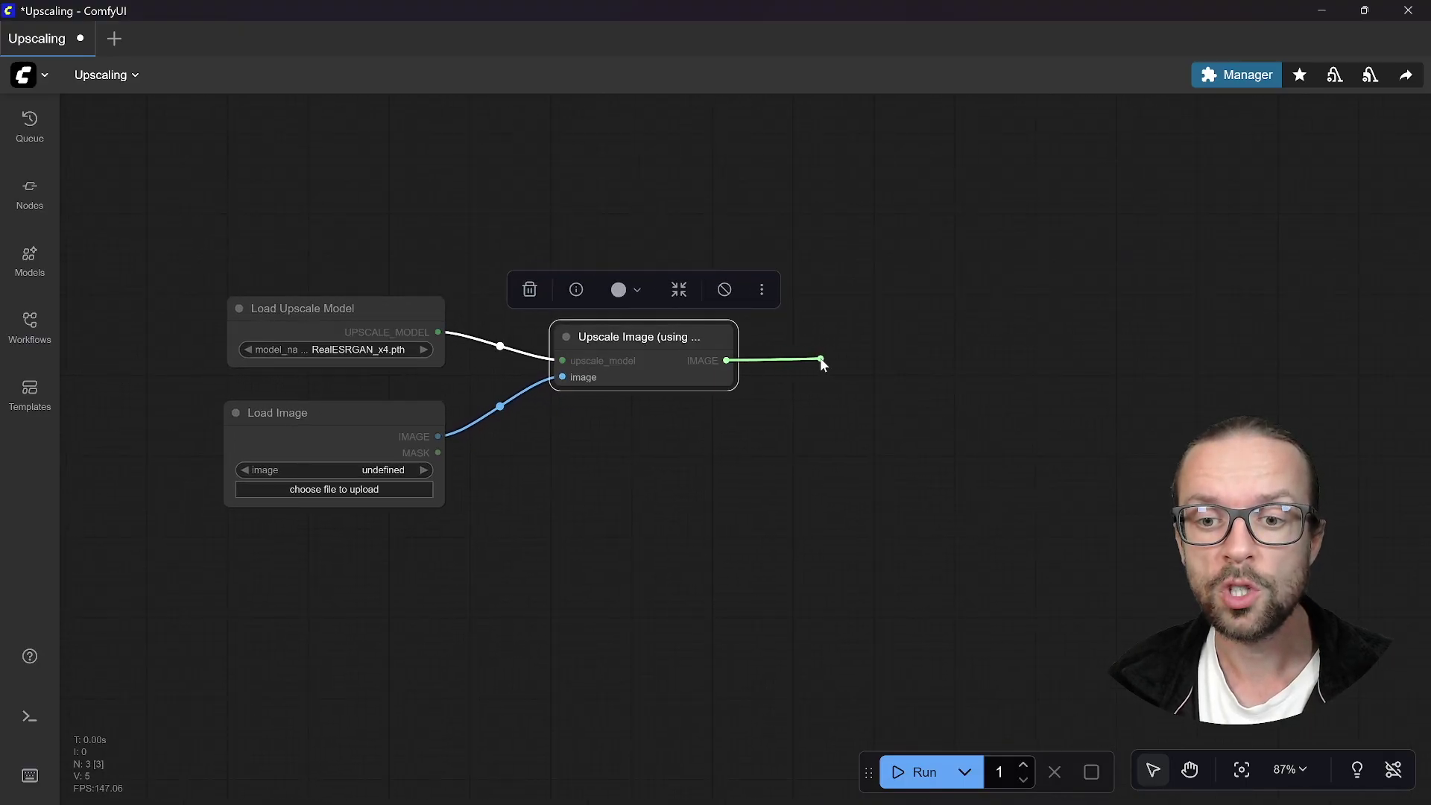
Add a Preview Image node from the upscaler's IMAGE output and line it up
{"action": "left_click_drag", "start_coordinate": [830, 363], "coordinate": [830, 366]}
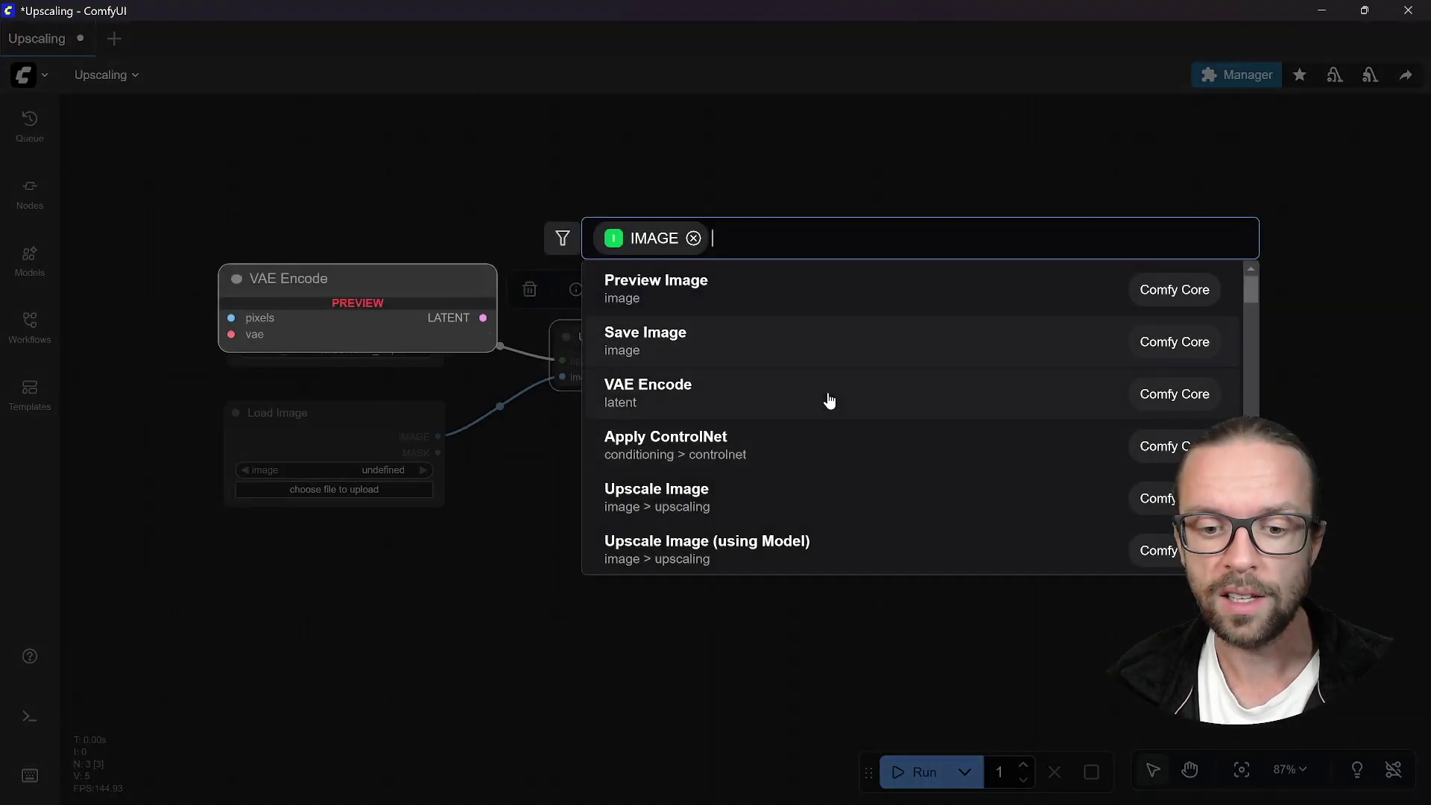
{"action": "left_click", "coordinate": [718, 306]}
{"action": "left_click_drag", "start_coordinate": [873, 355], "coordinate": [865, 252]}
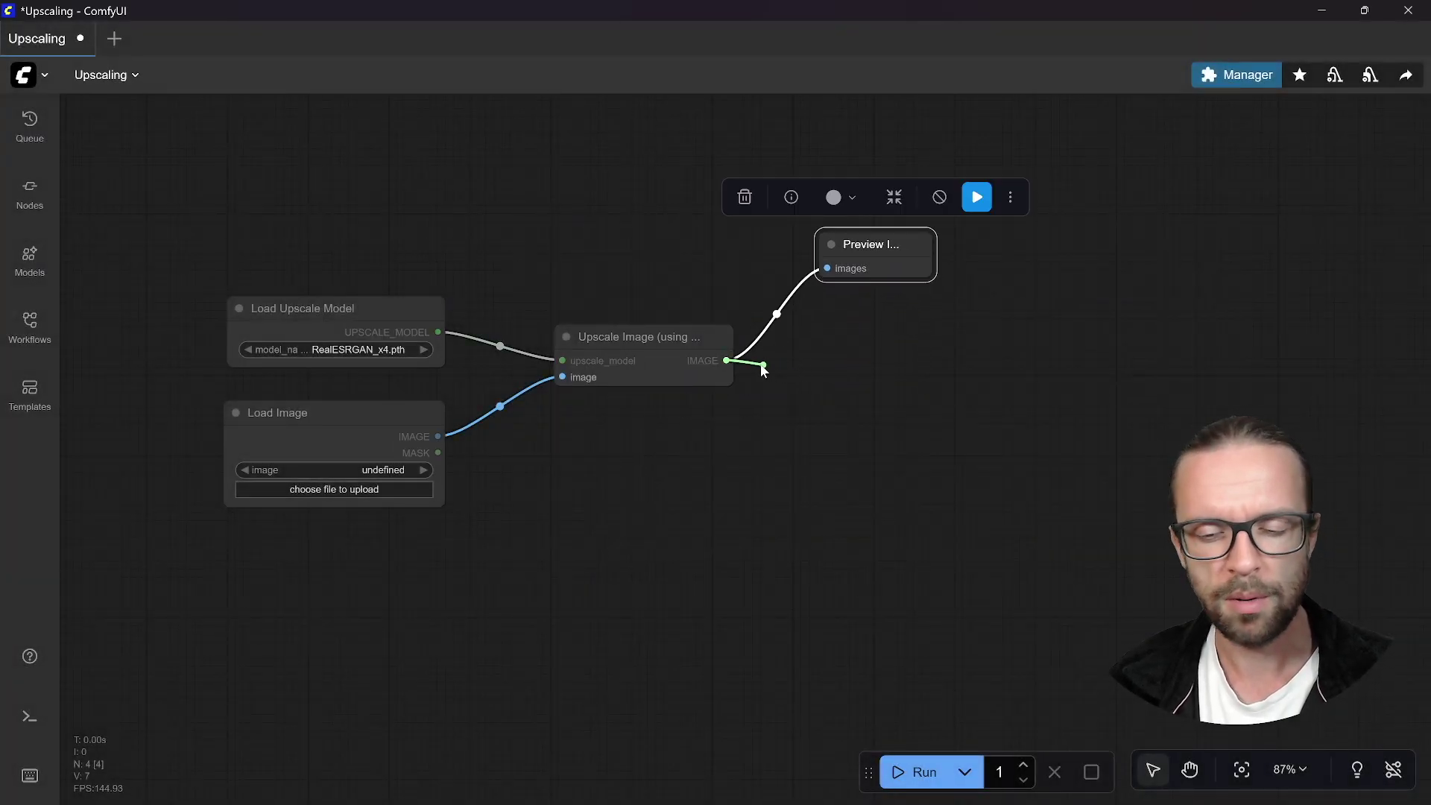
{"action": "left_click_drag", "start_coordinate": [763, 368], "coordinate": [723, 364]}
{"action": "left_click_drag", "start_coordinate": [883, 260], "coordinate": [874, 357]}
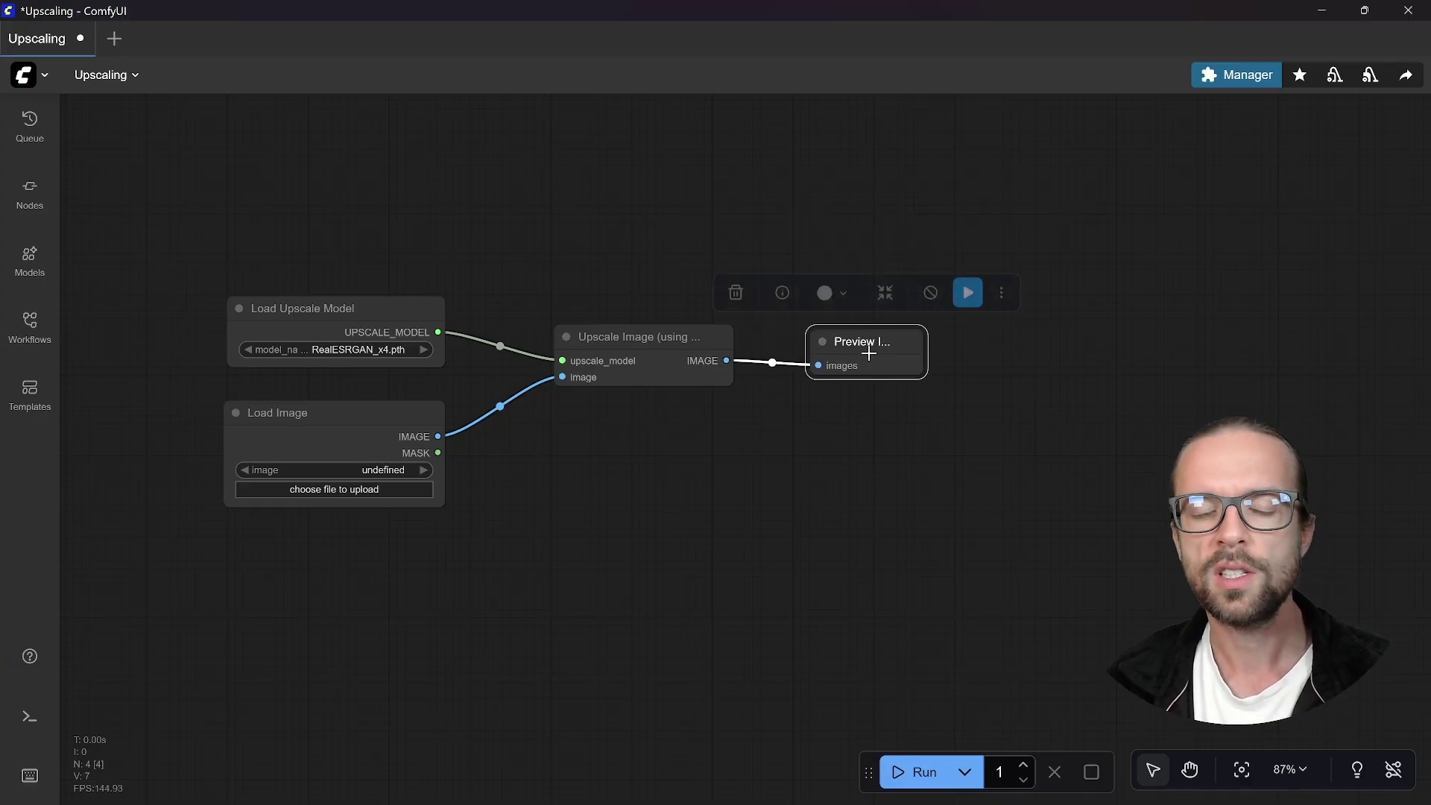
{"action": "left_click", "coordinate": [724, 225]}
{"action": "scroll", "coordinate": [700, 218], "scroll_direction": "left", "scroll_amount": 3}
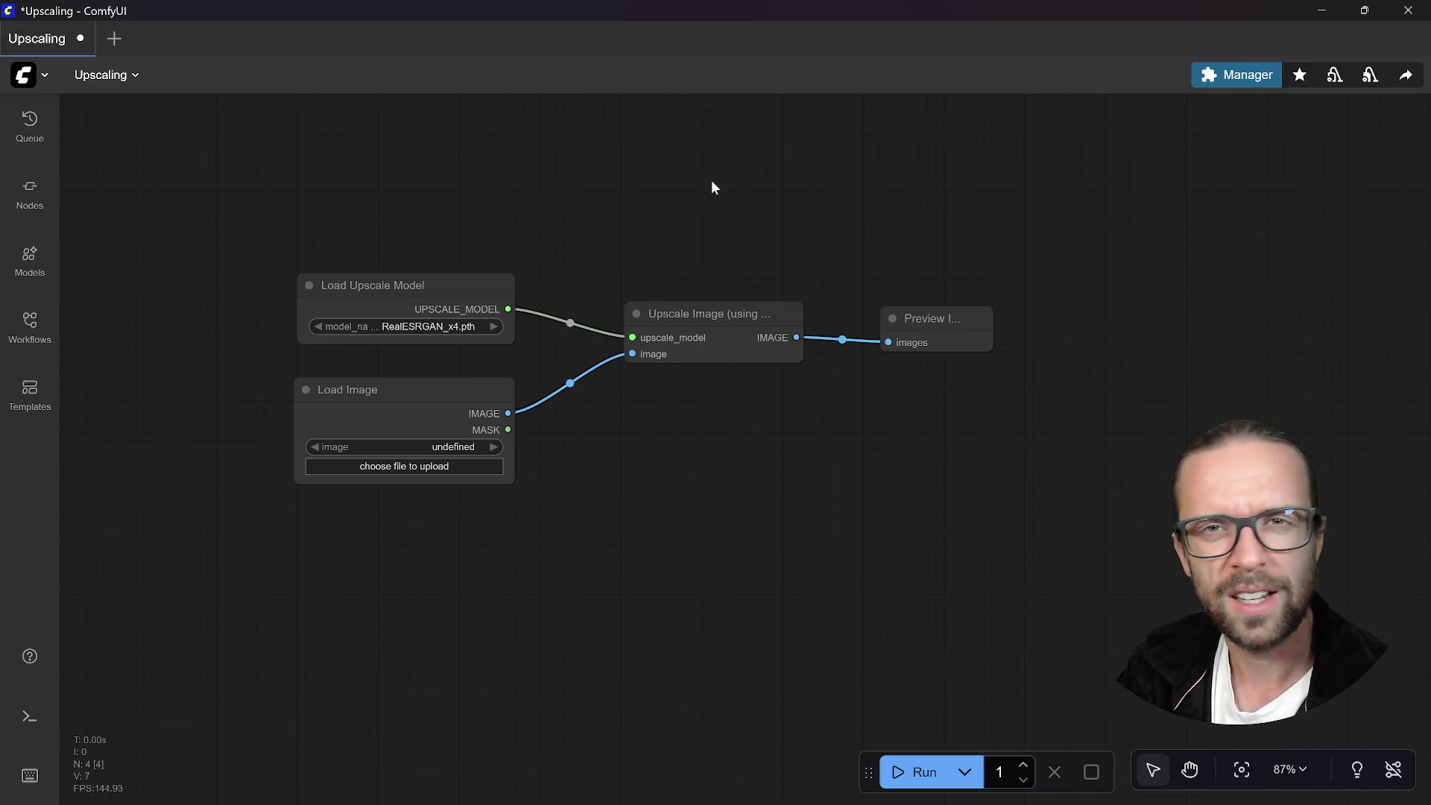
View the Sydney photo from Downloads, then drop it onto the Load Image node
{"action": "key", "text": "super+e"}
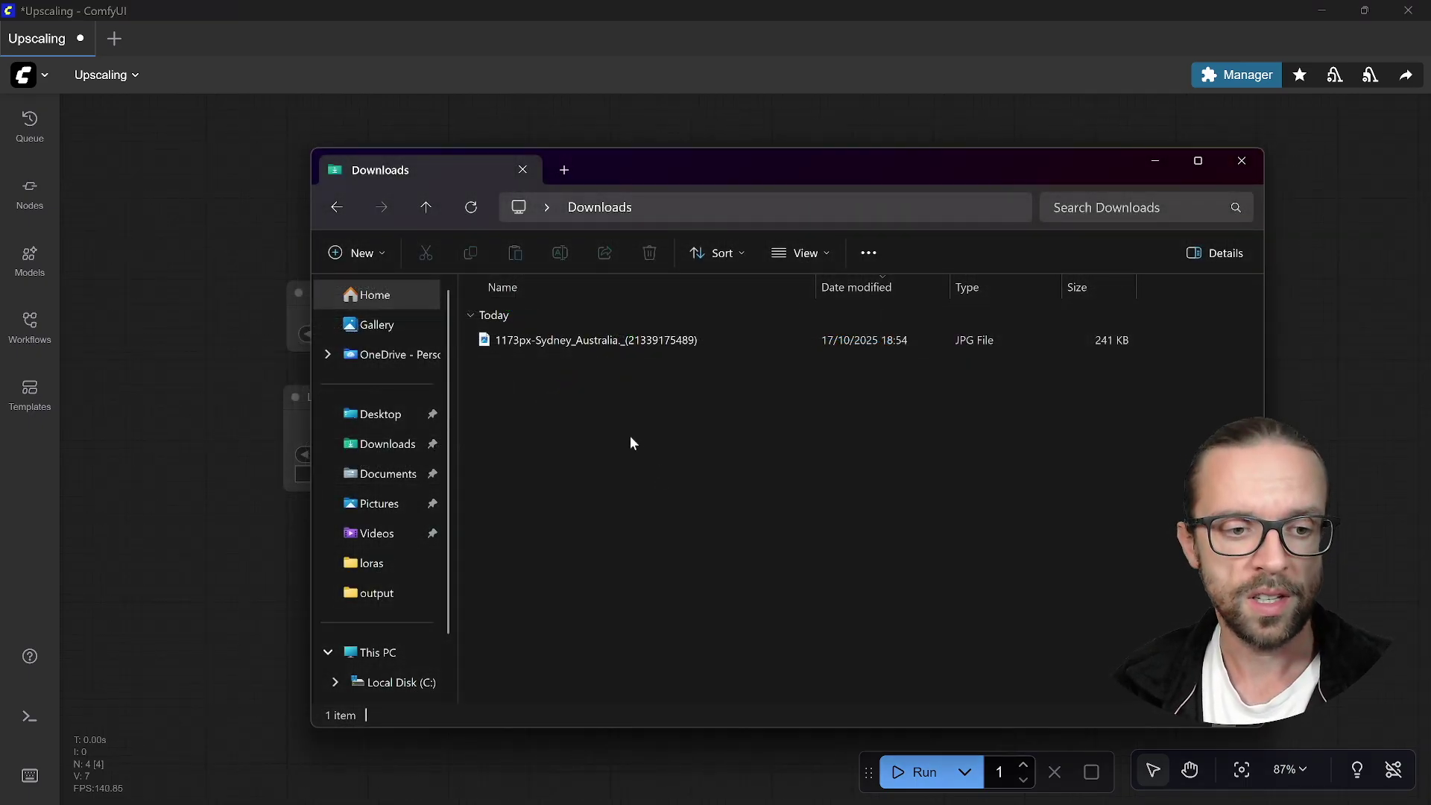
{"action": "left_click", "coordinate": [581, 342]}
{"action": "double_click", "coordinate": [568, 342]}
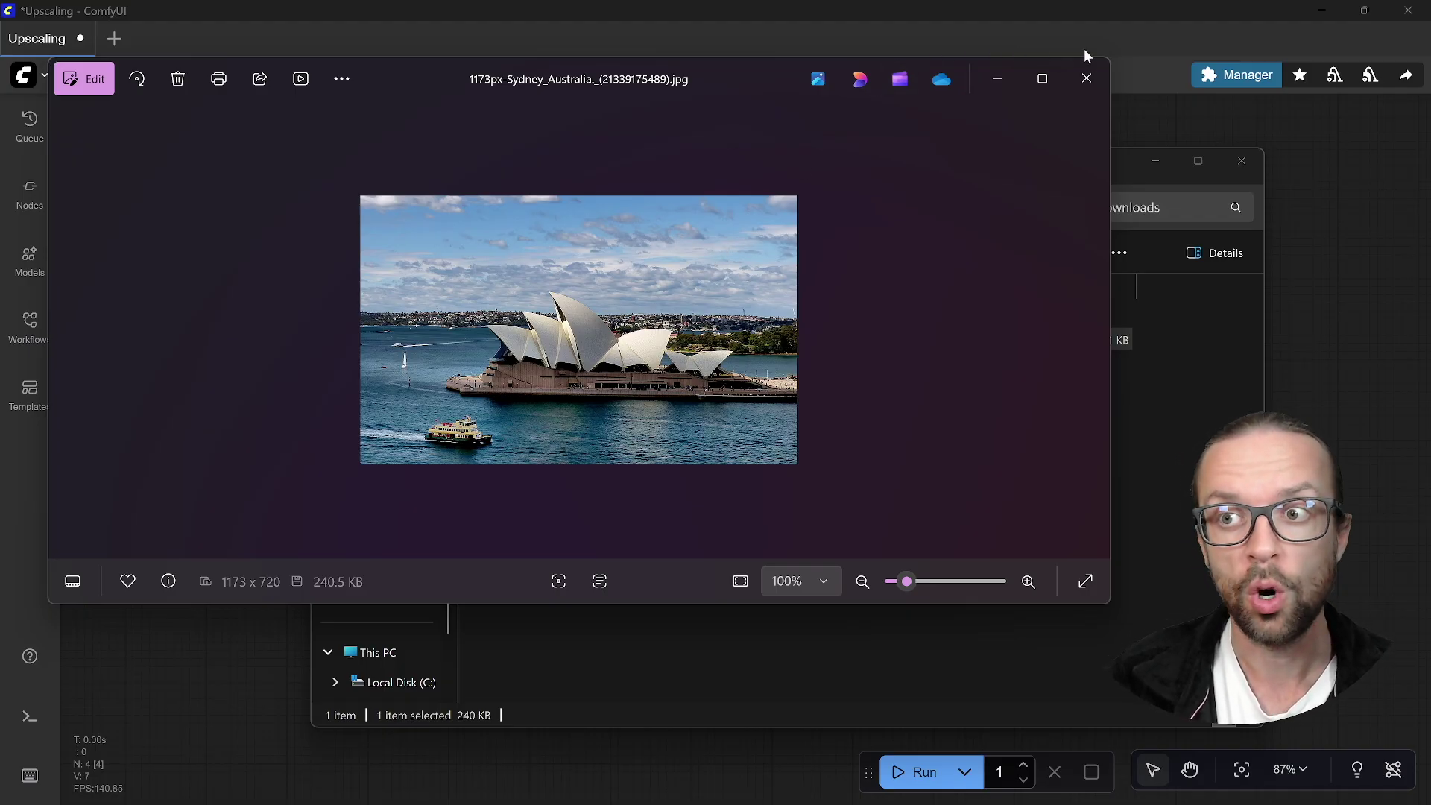
{"action": "left_click", "coordinate": [1087, 78]}
{"action": "left_click_drag", "start_coordinate": [830, 157], "coordinate": [1194, 185]}
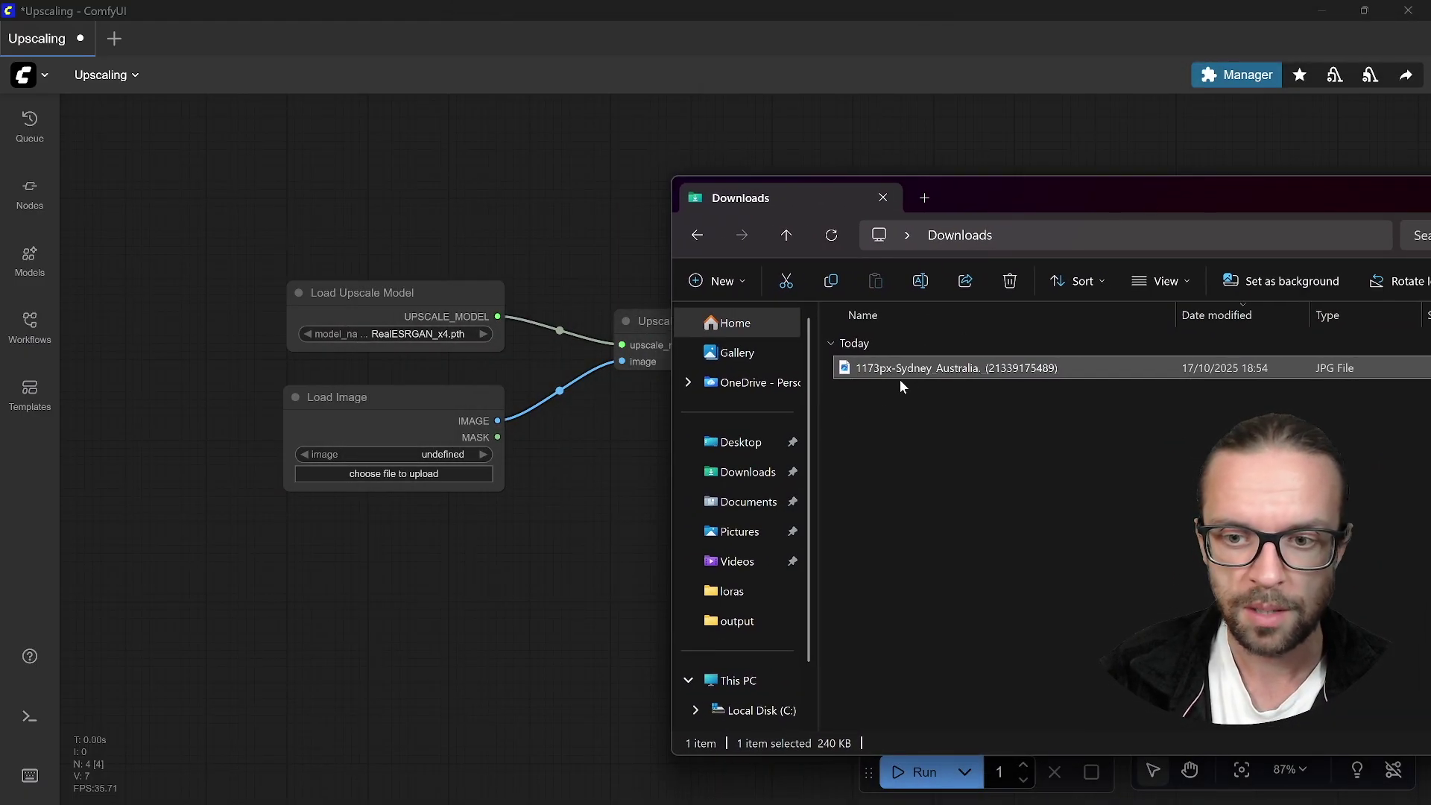
{"action": "left_click_drag", "start_coordinate": [899, 375], "coordinate": [421, 425]}
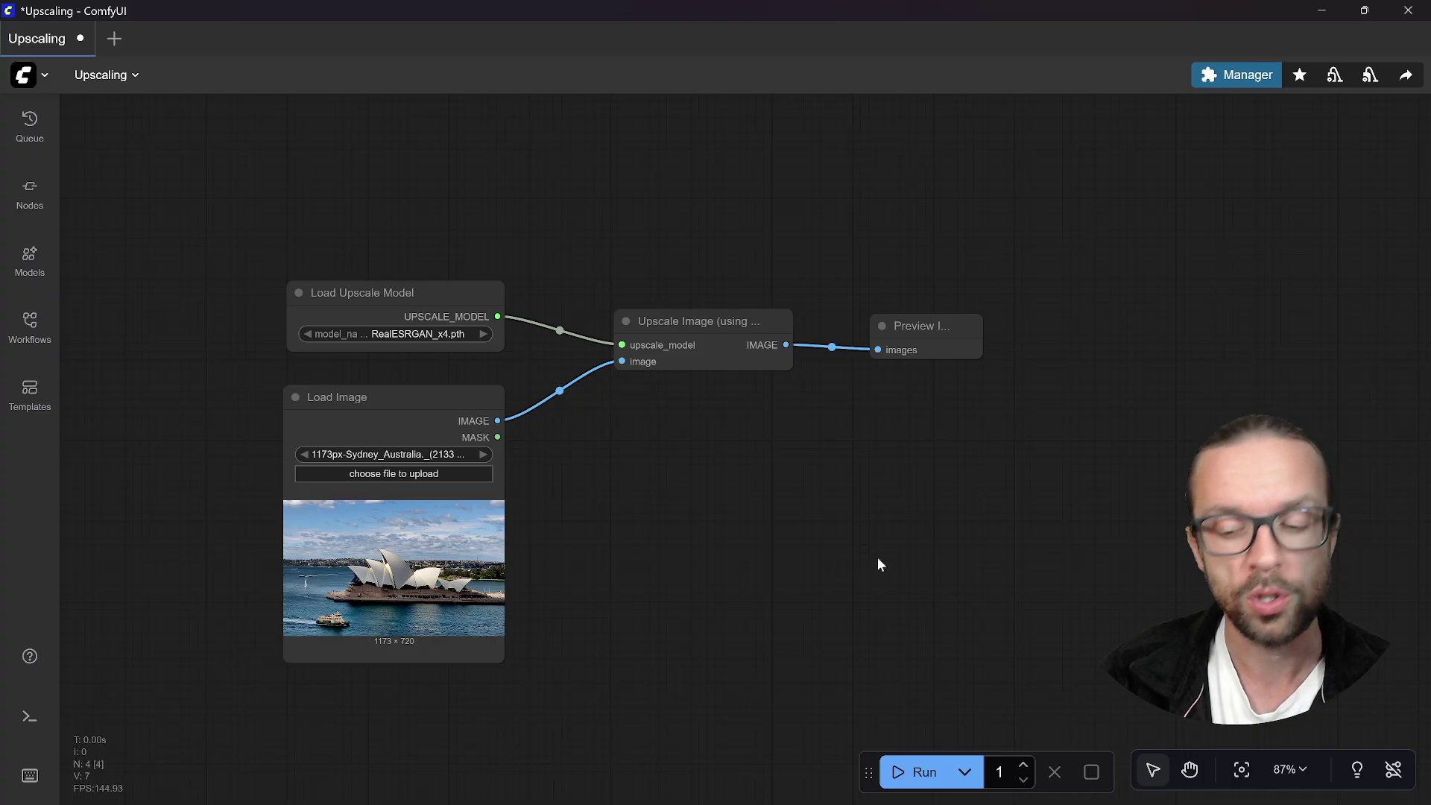
Run the workflow and enlarge Preview Image to show the 4692 × 2880 upscaled photo
{"action": "left_click", "coordinate": [916, 771]}
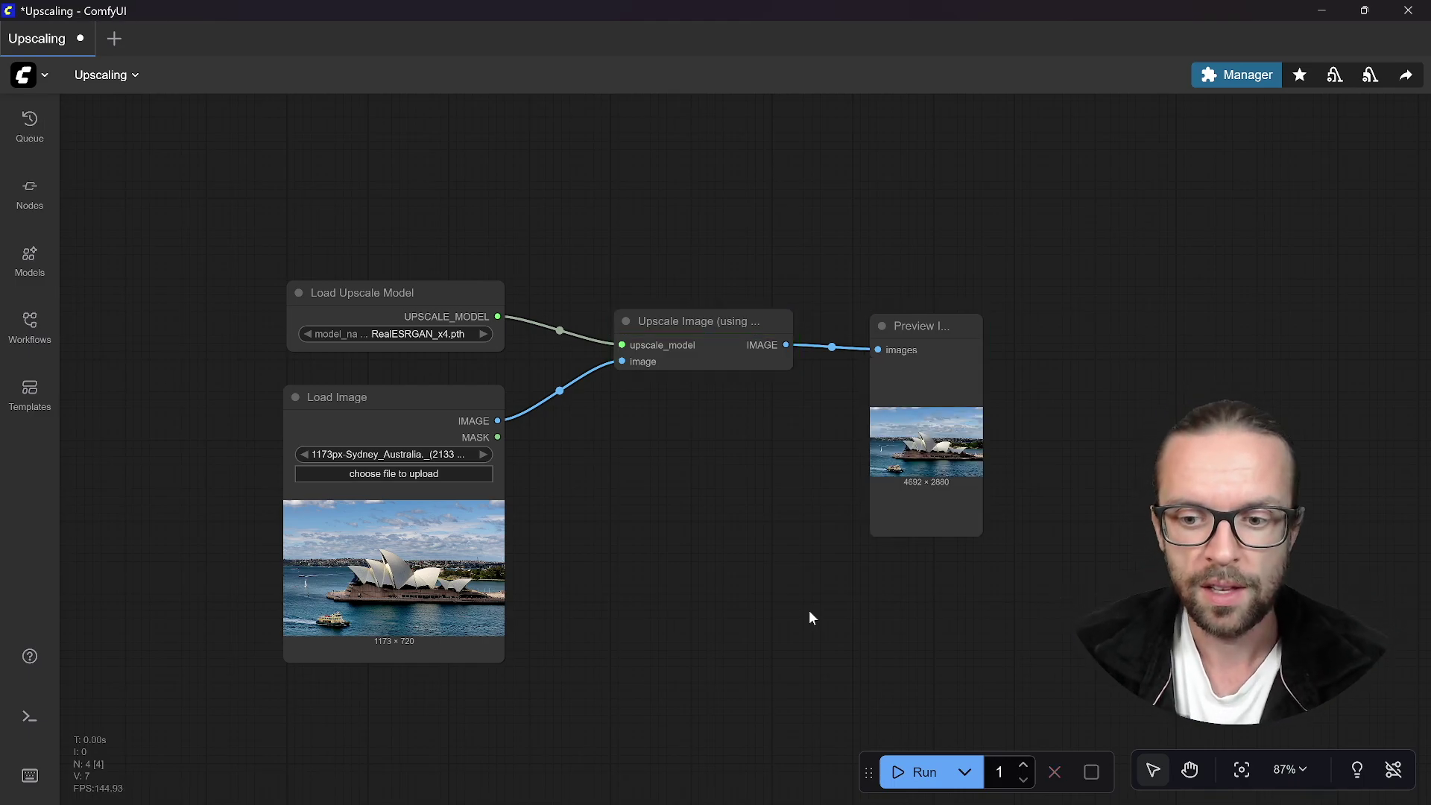
{"action": "left_click_drag", "start_coordinate": [981, 534], "coordinate": [1312, 712]}
{"action": "left_click_drag", "start_coordinate": [741, 622], "coordinate": [542, 474]}
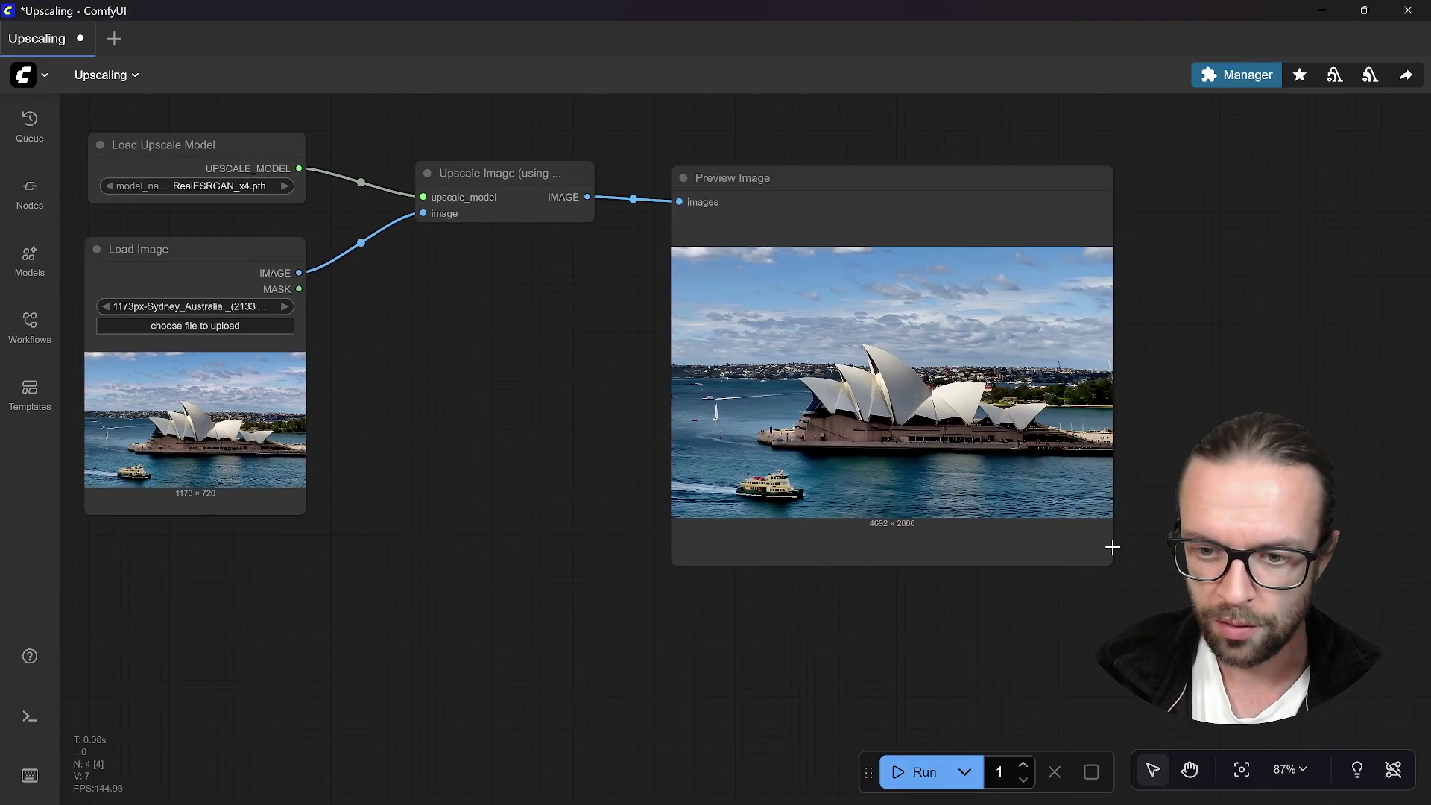
{"action": "left_click", "coordinate": [1113, 561]}
{"action": "left_click_drag", "start_coordinate": [1113, 561], "coordinate": [1296, 664]}
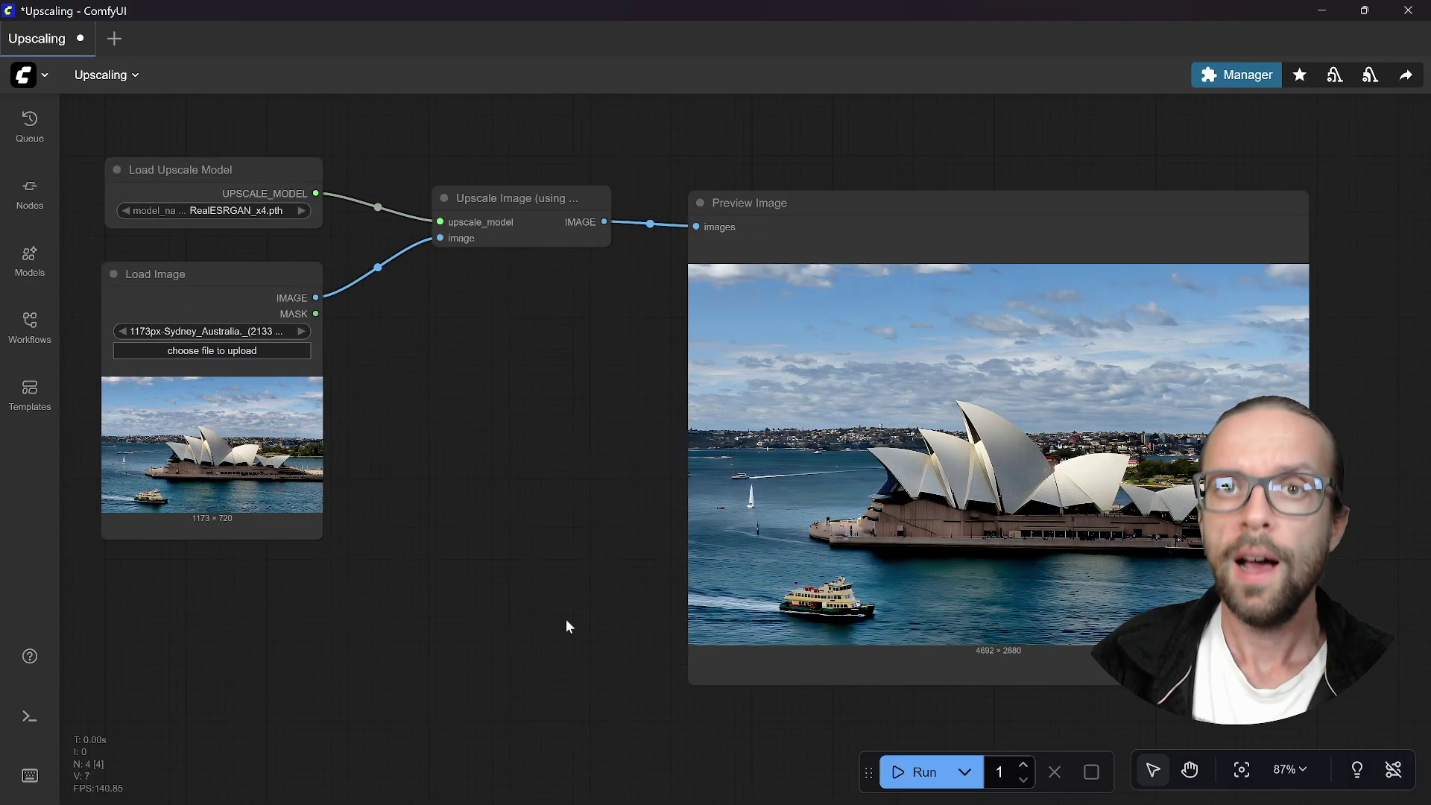
Search 'image compare' in the Custom Nodes Manager and install ComfyUI-EsesImageCompare
{"action": "left_click", "coordinate": [1234, 81]}
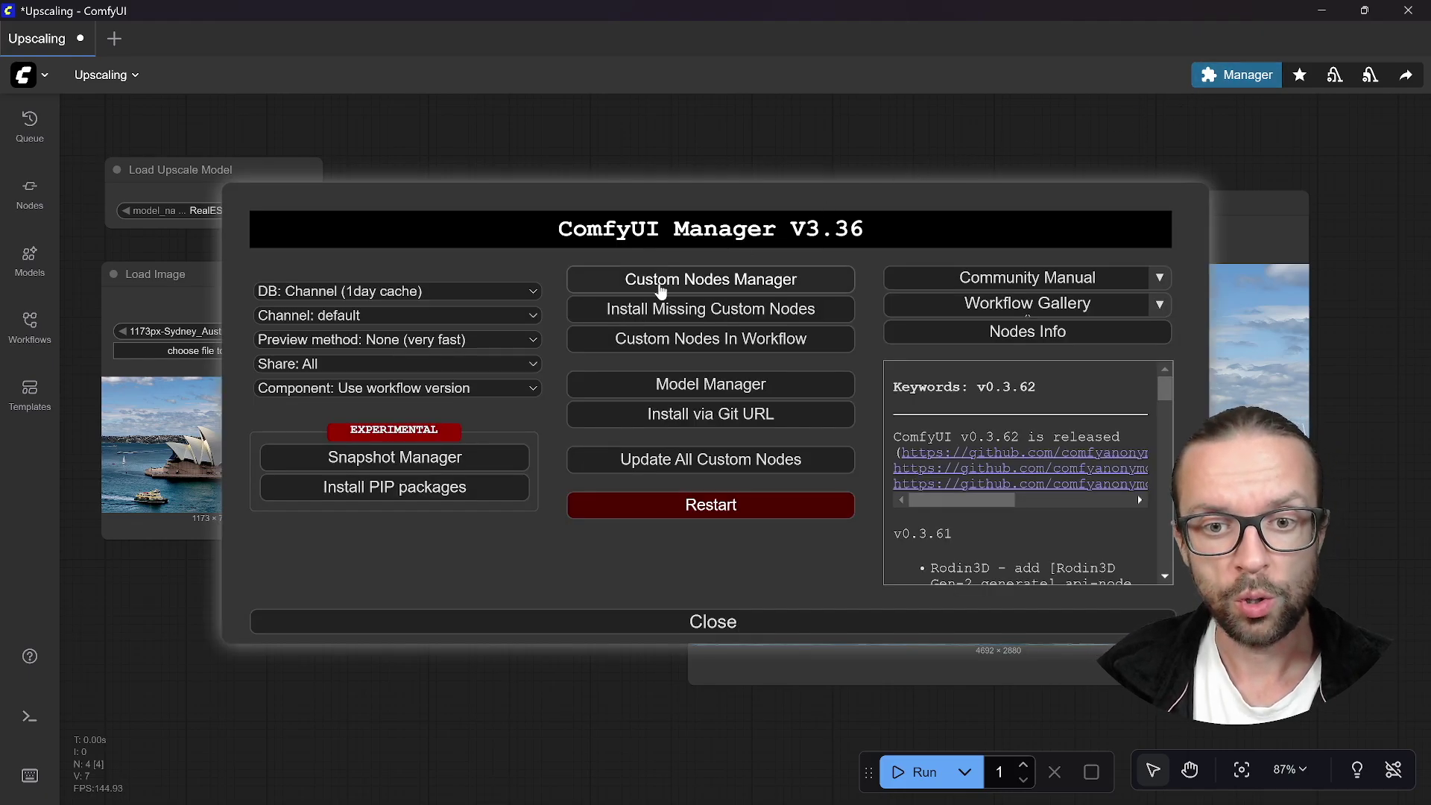
{"action": "left_click", "coordinate": [664, 280]}
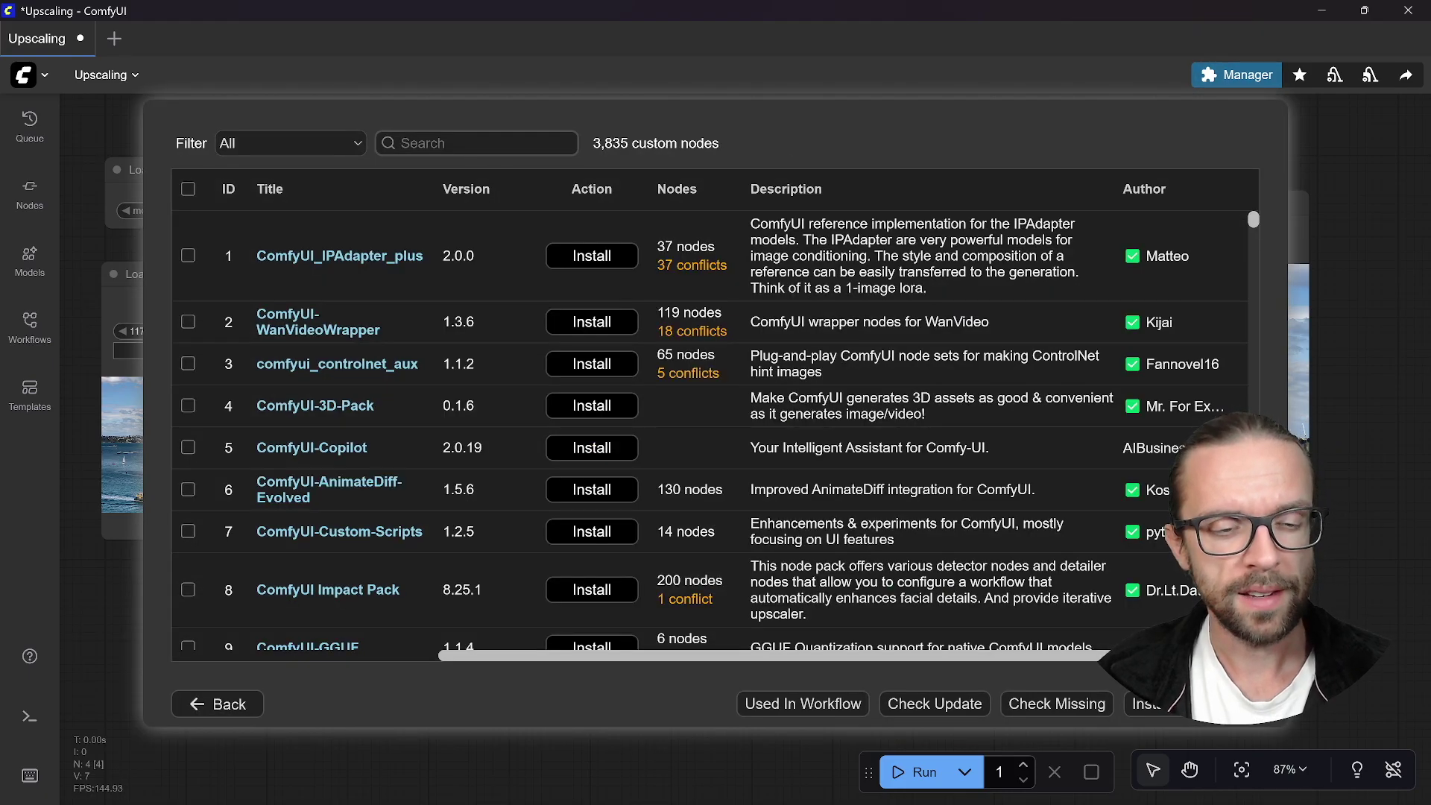
{"action": "left_click", "coordinate": [470, 143]}
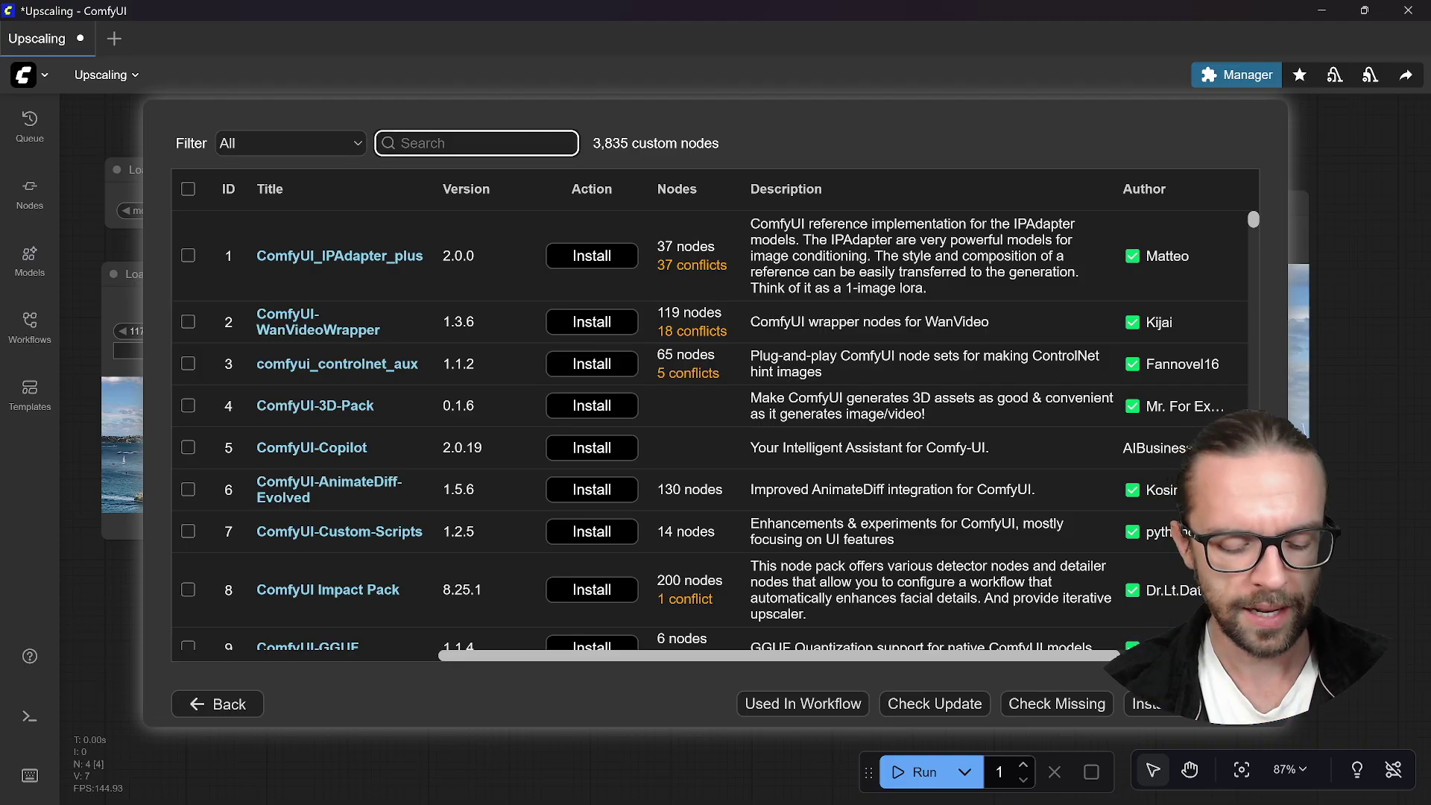
{"action": "type", "text": "image compare"}
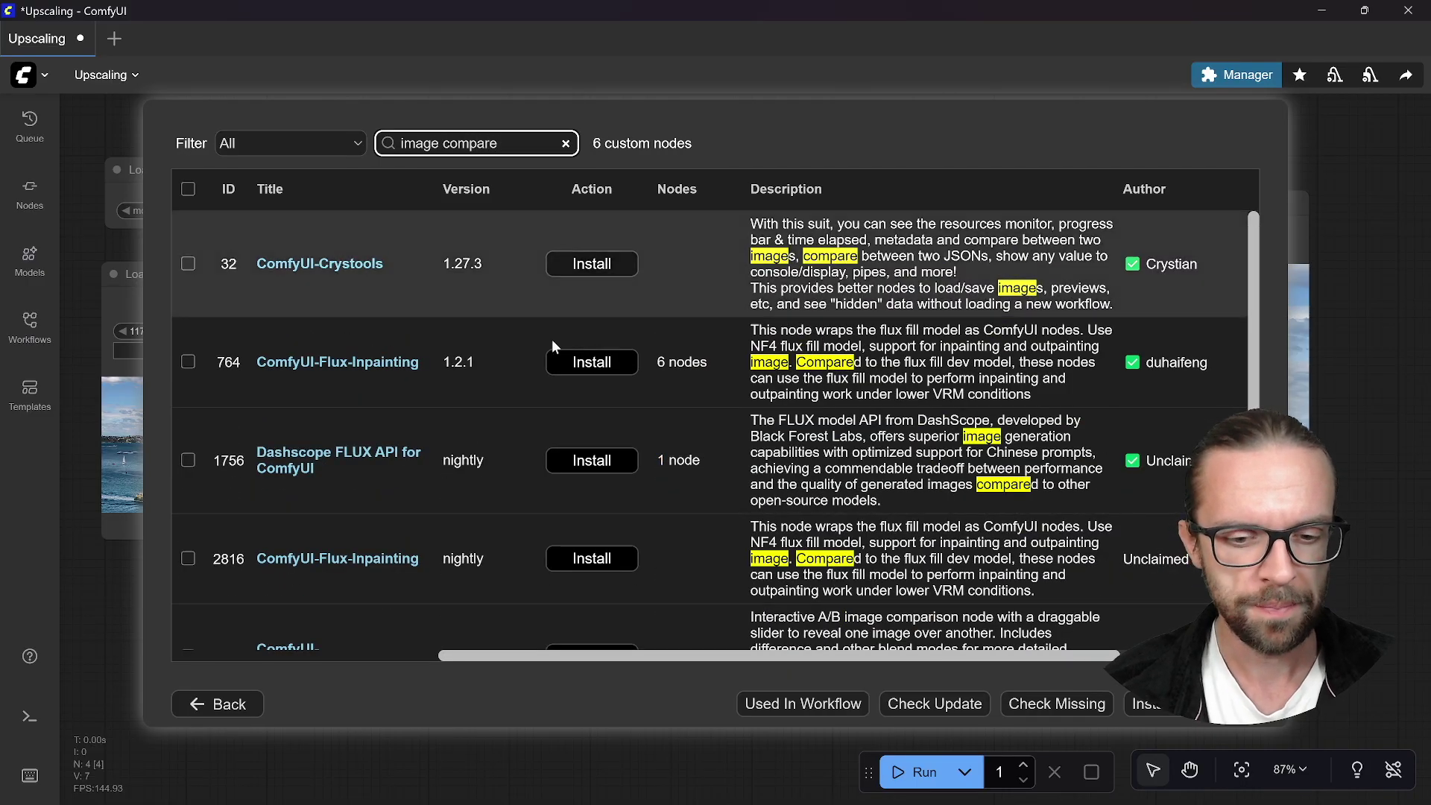
{"action": "scroll", "coordinate": [588, 358], "scroll_direction": "down", "scroll_amount": 2}
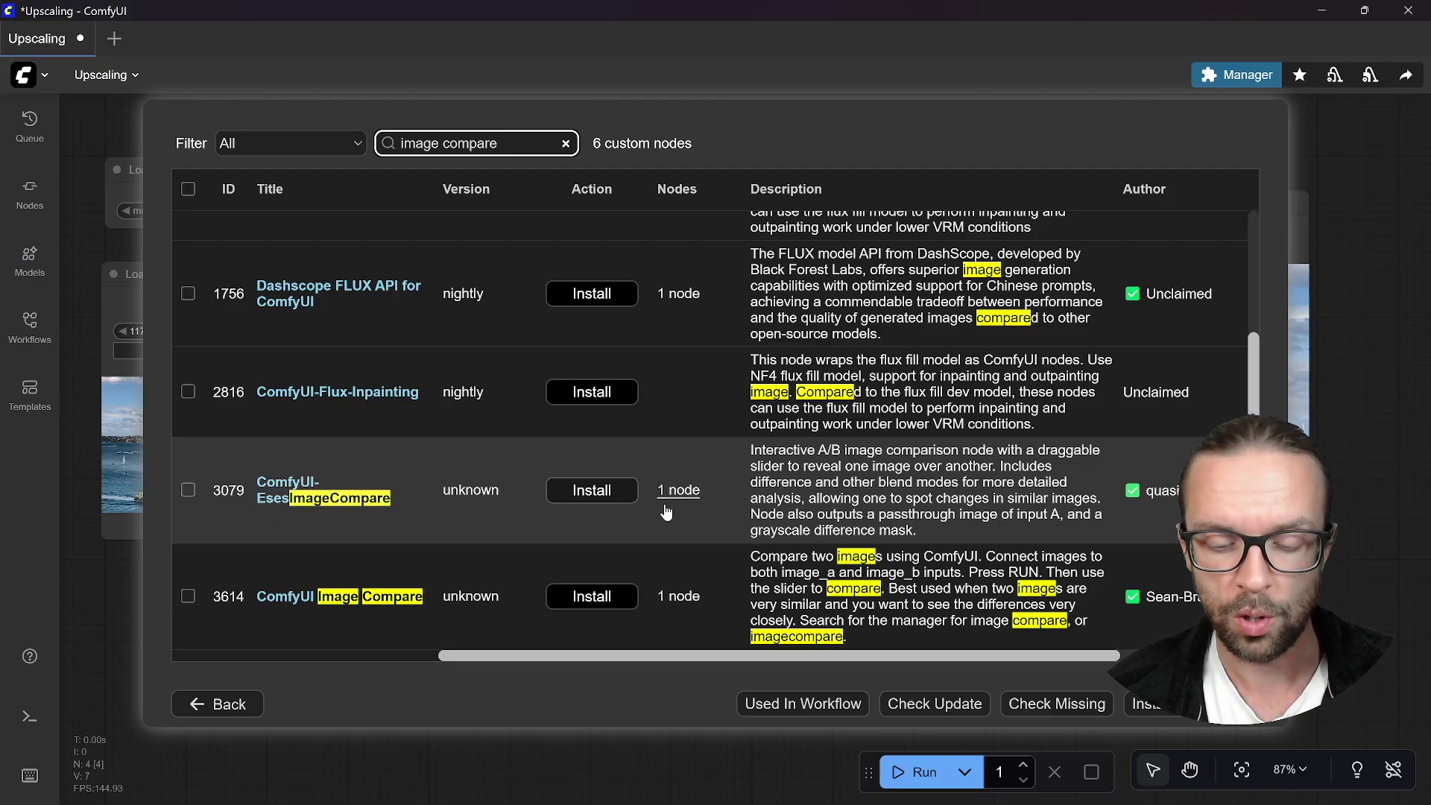
{"action": "scroll", "coordinate": [641, 596], "scroll_direction": "right", "scroll_amount": 3}
{"action": "scroll", "coordinate": [628, 640], "scroll_direction": "left", "scroll_amount": 3}
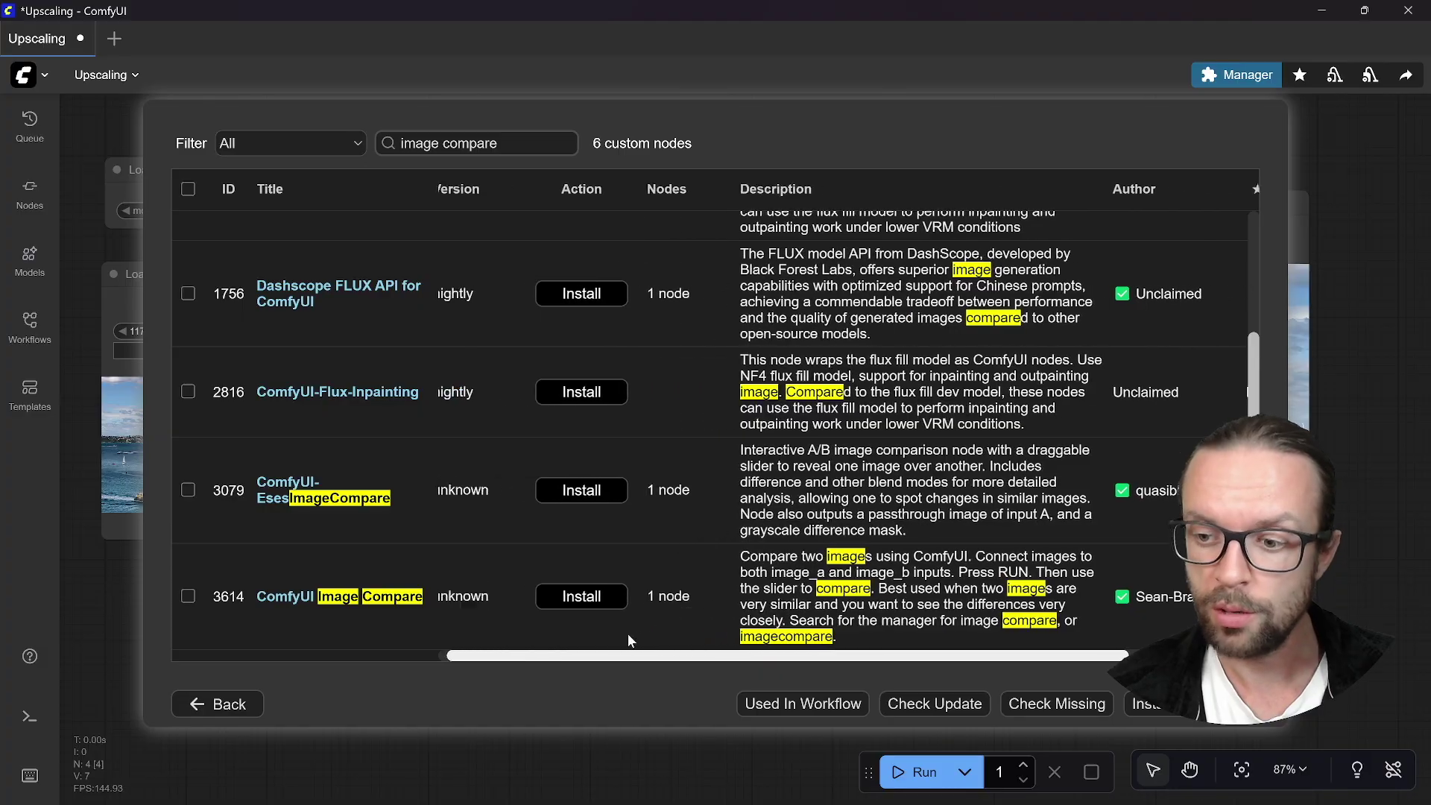
{"action": "left_click", "coordinate": [602, 501]}
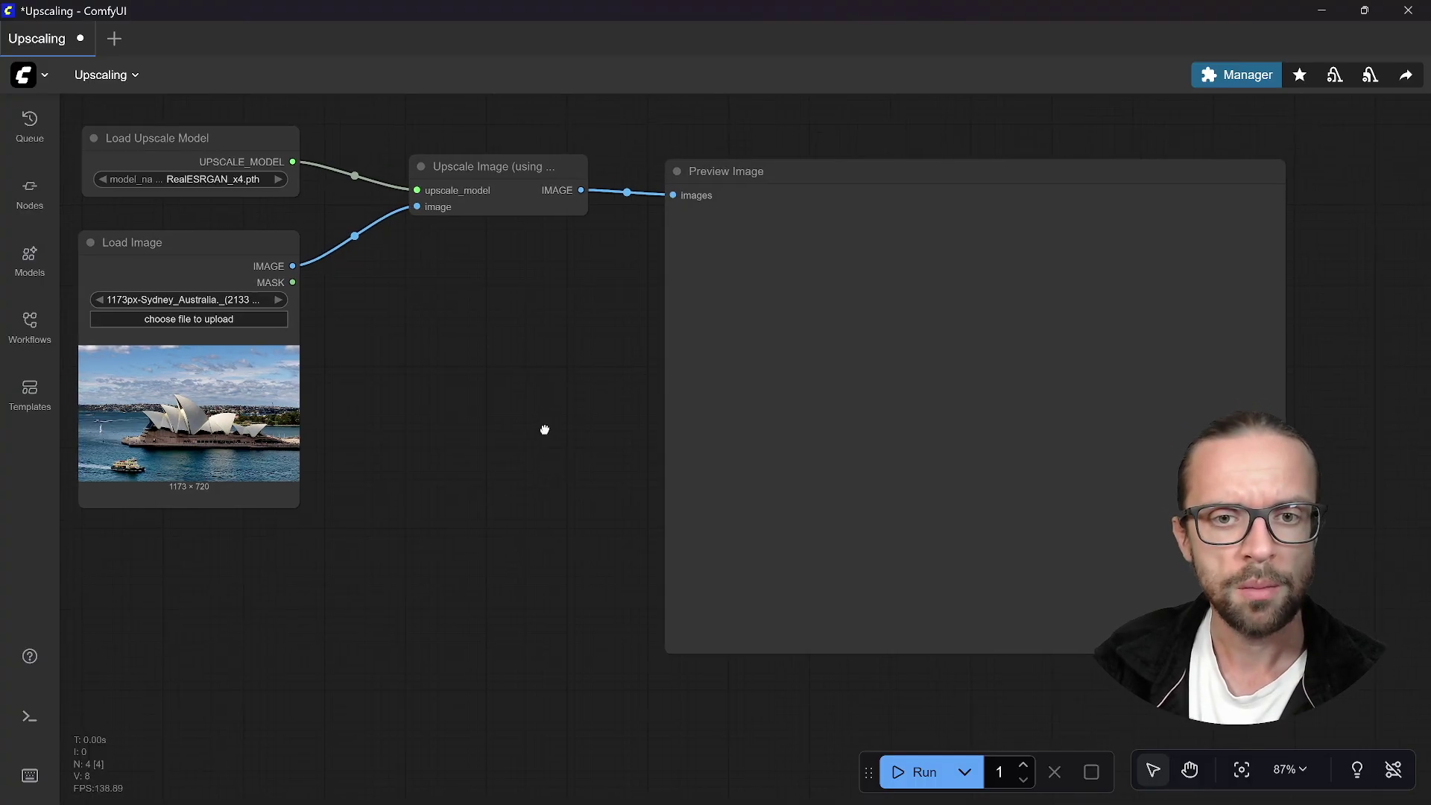
Move Preview Image aside and search the canvas nodes for 'compa'
{"action": "scroll", "coordinate": [544, 429], "scroll_direction": "right", "scroll_amount": 2}
{"action": "left_click_drag", "start_coordinate": [724, 189], "coordinate": [717, 142]}
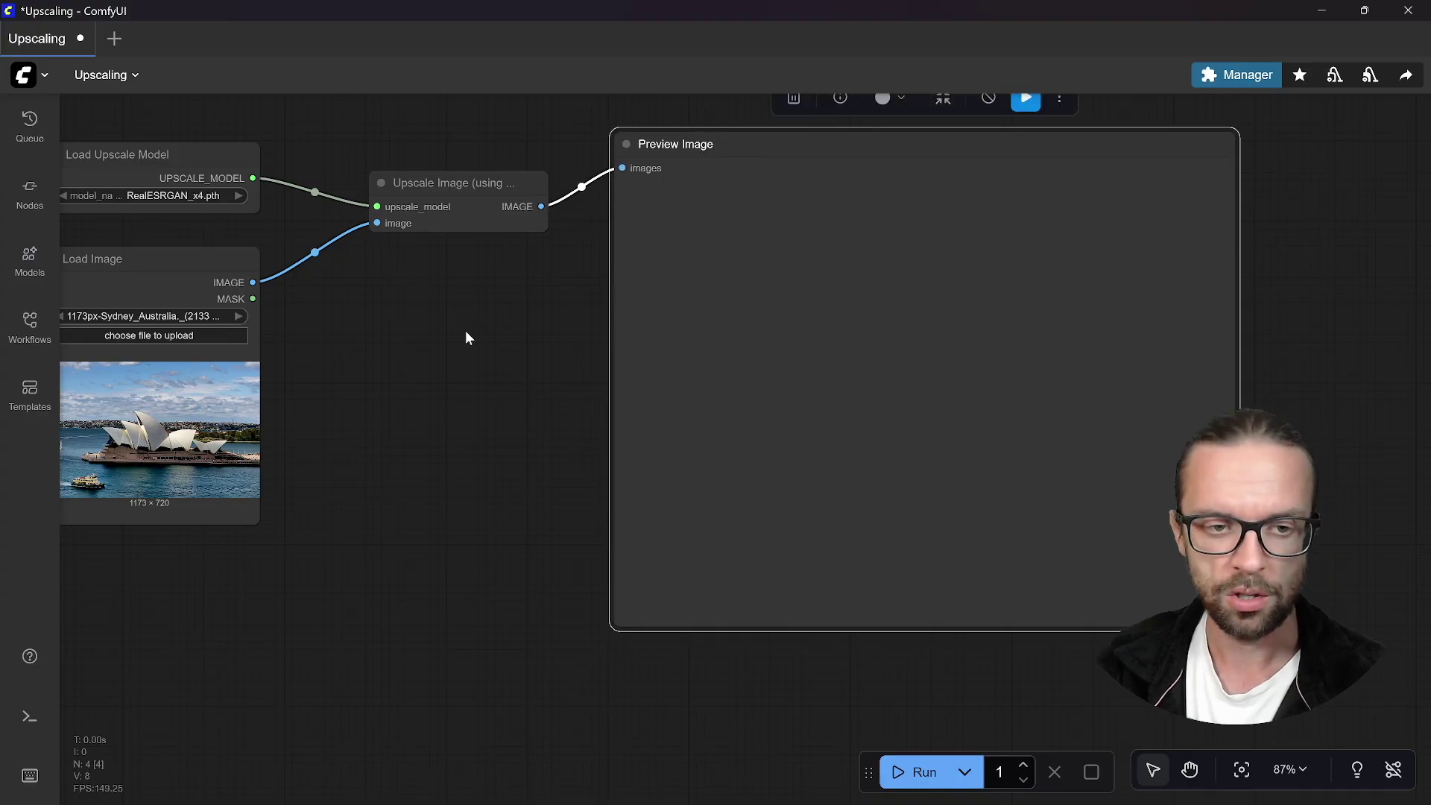
{"action": "double_click", "coordinate": [441, 342]}
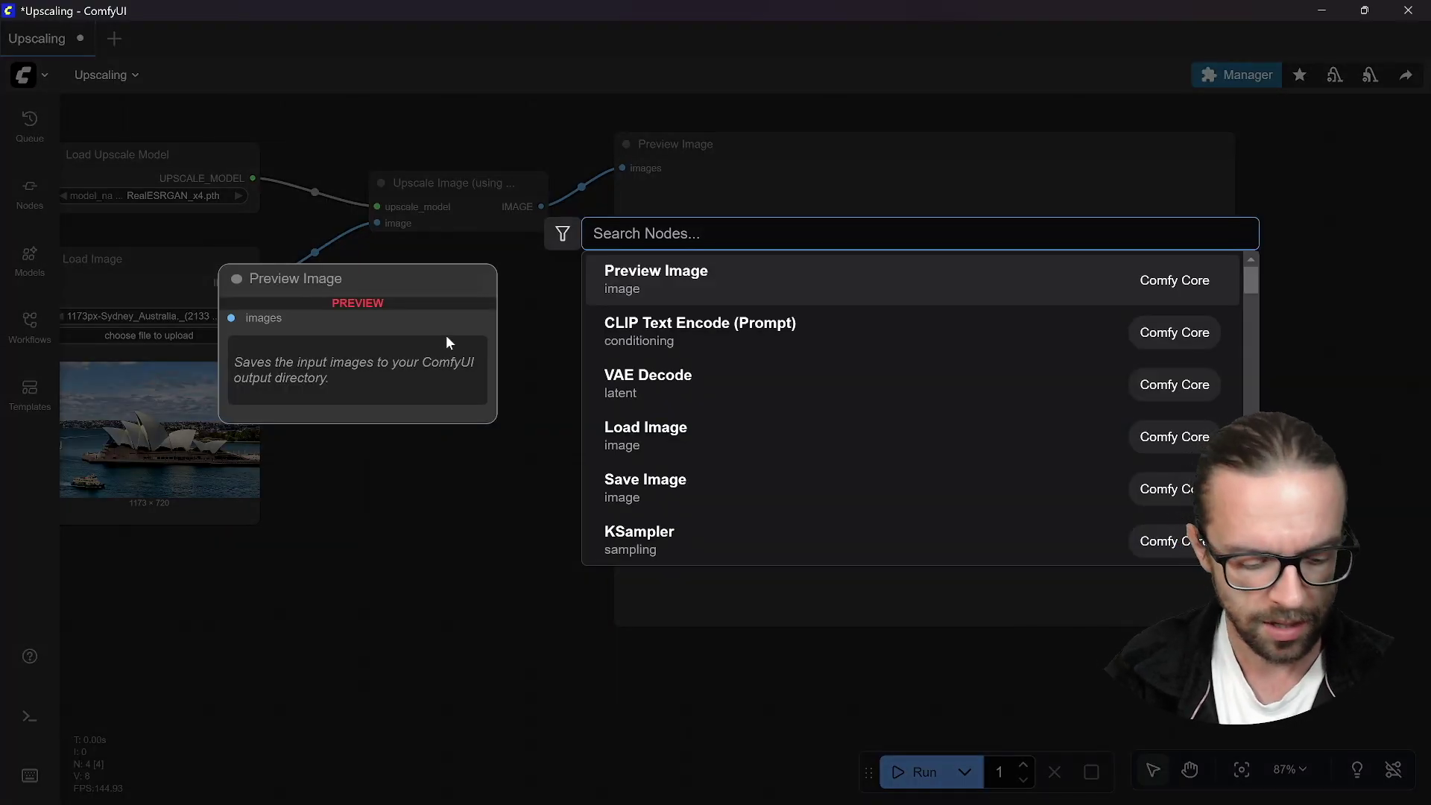
{"action": "type", "text": "com"}
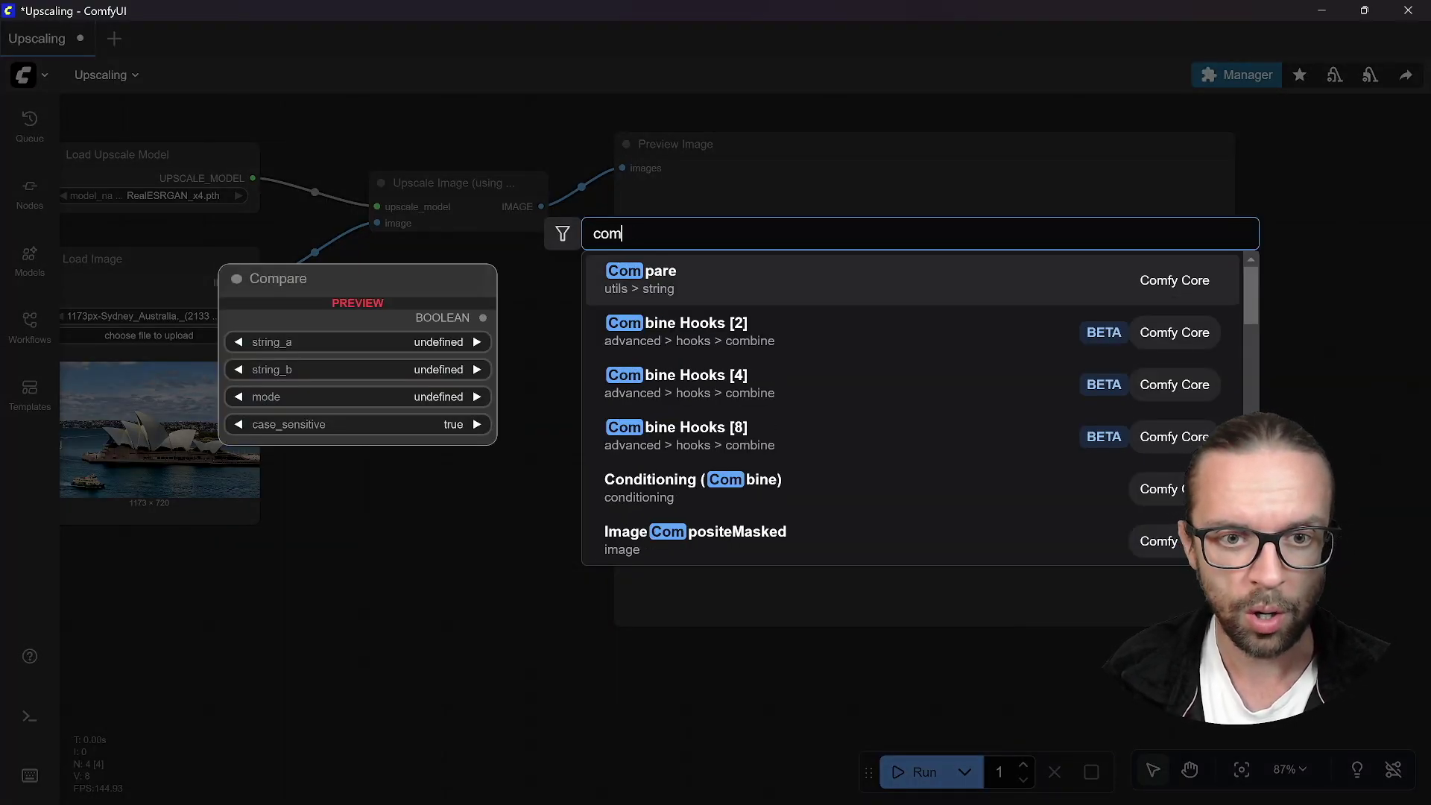
{"action": "type", "text": "pa"}
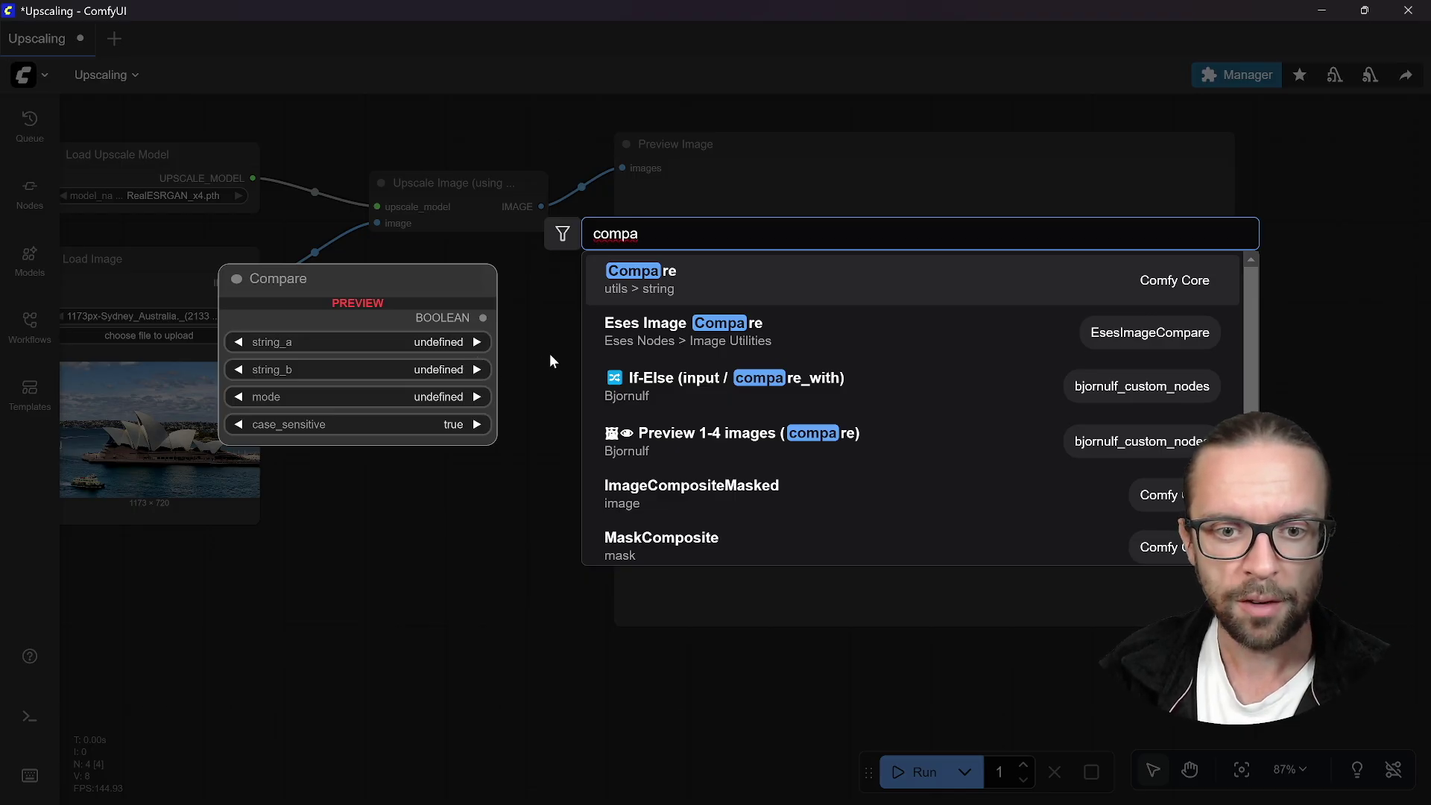
Add an Eses Image Compare node and put it in place of the deleted Preview Image node
{"action": "left_click", "coordinate": [652, 332]}
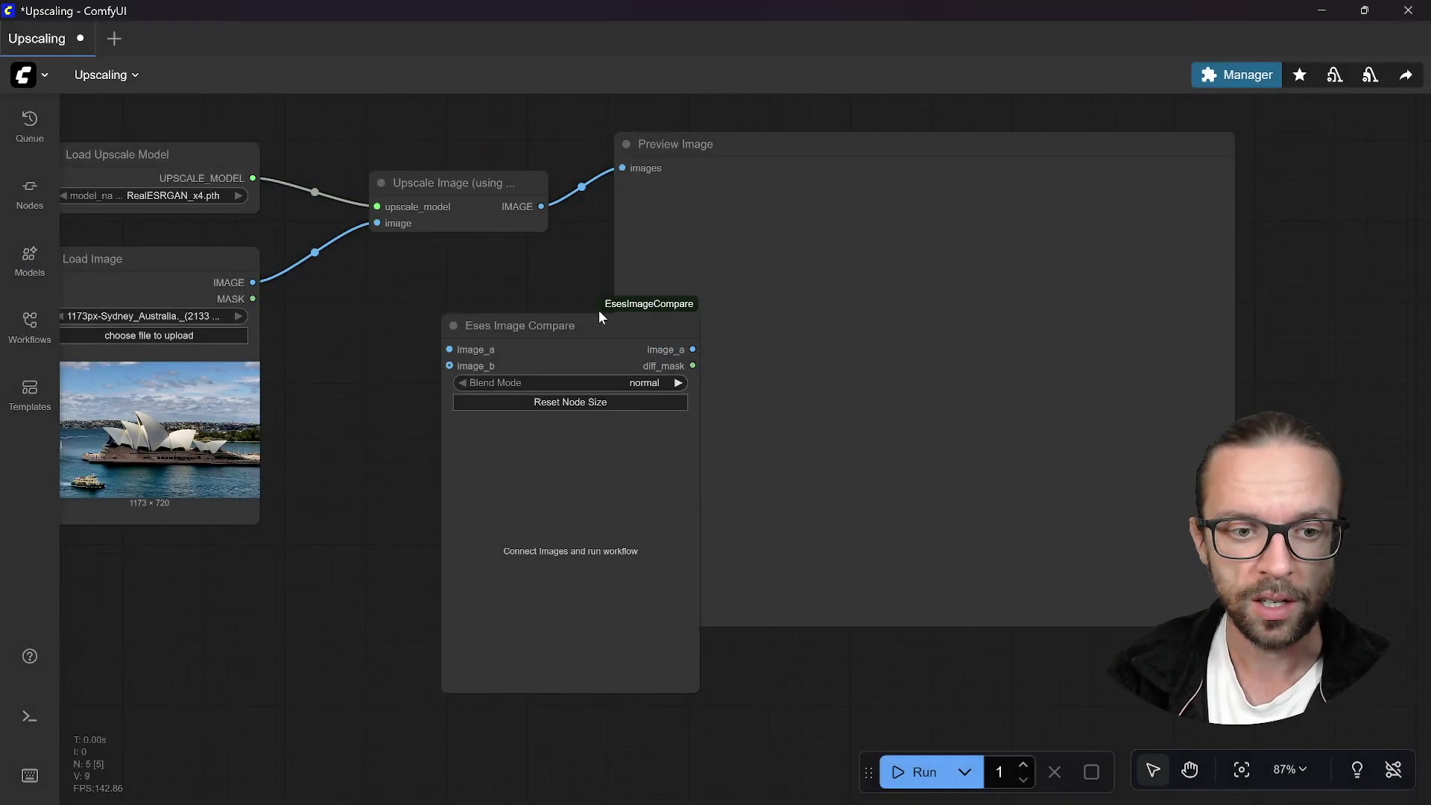
{"action": "left_click", "coordinate": [729, 158]}
{"action": "key", "text": "Delete"}
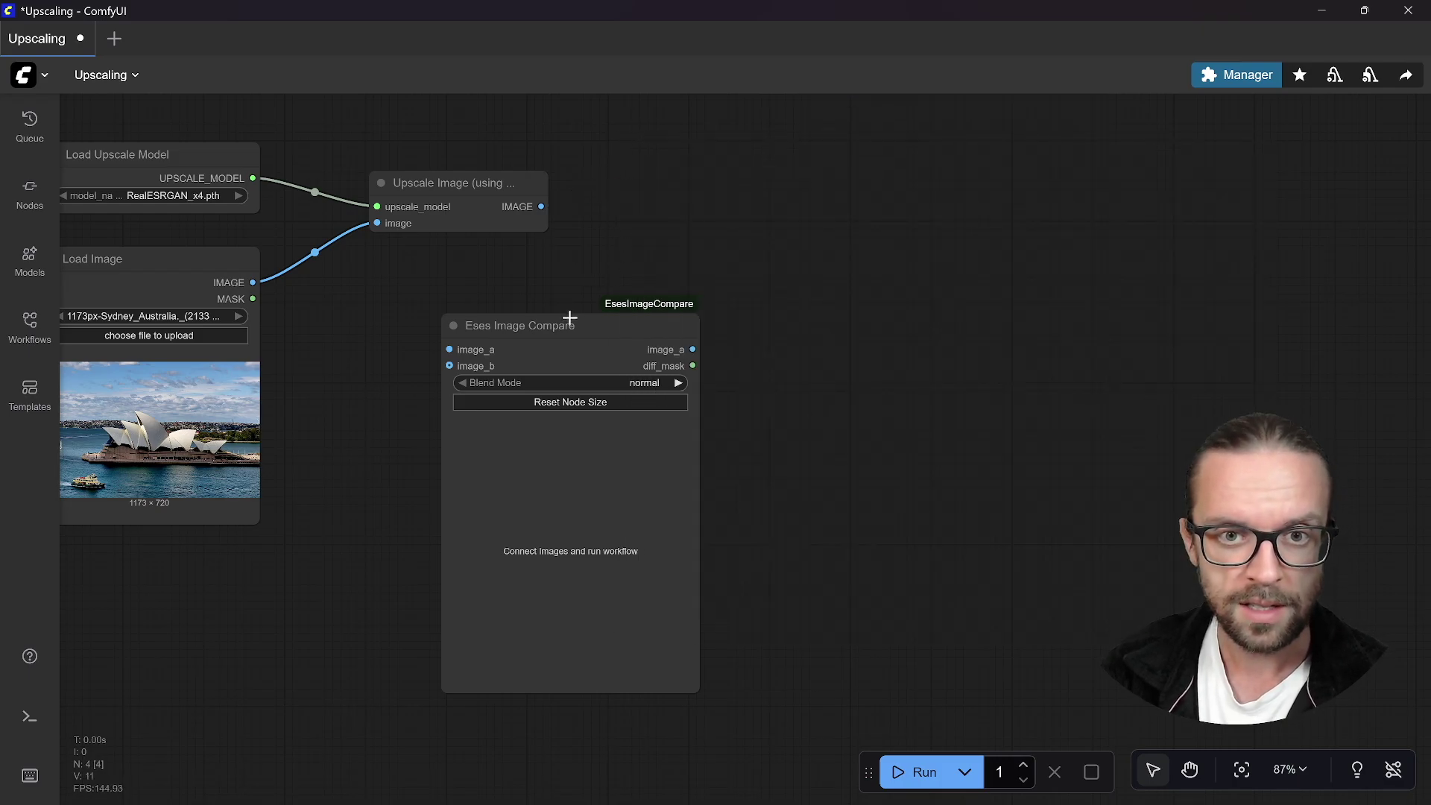
{"action": "left_click_drag", "start_coordinate": [576, 326], "coordinate": [779, 170]}
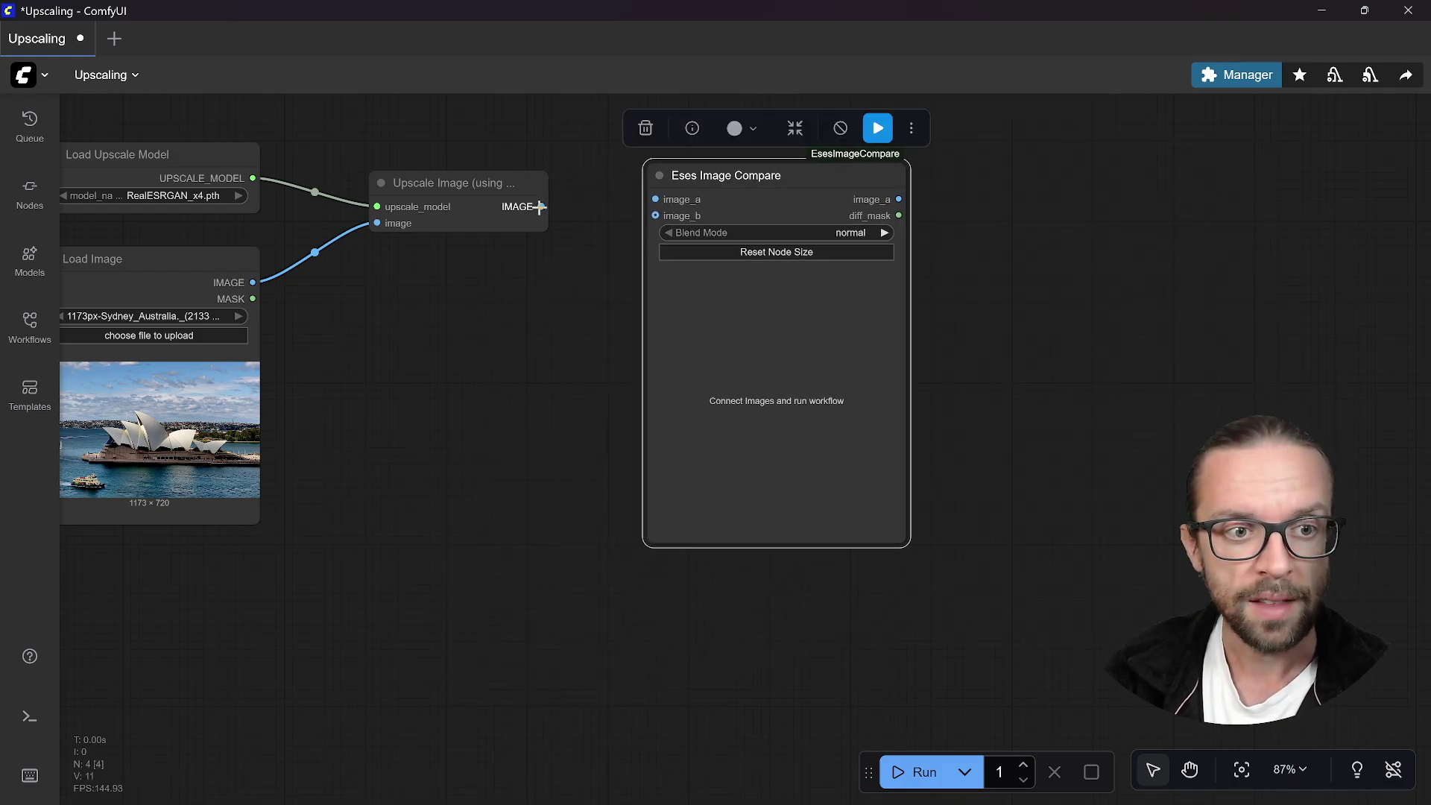
Wire upscaled image to image_b and original photo to image_a, keep blend mode normal, and run
{"action": "left_click_drag", "start_coordinate": [539, 207], "coordinate": [655, 216]}
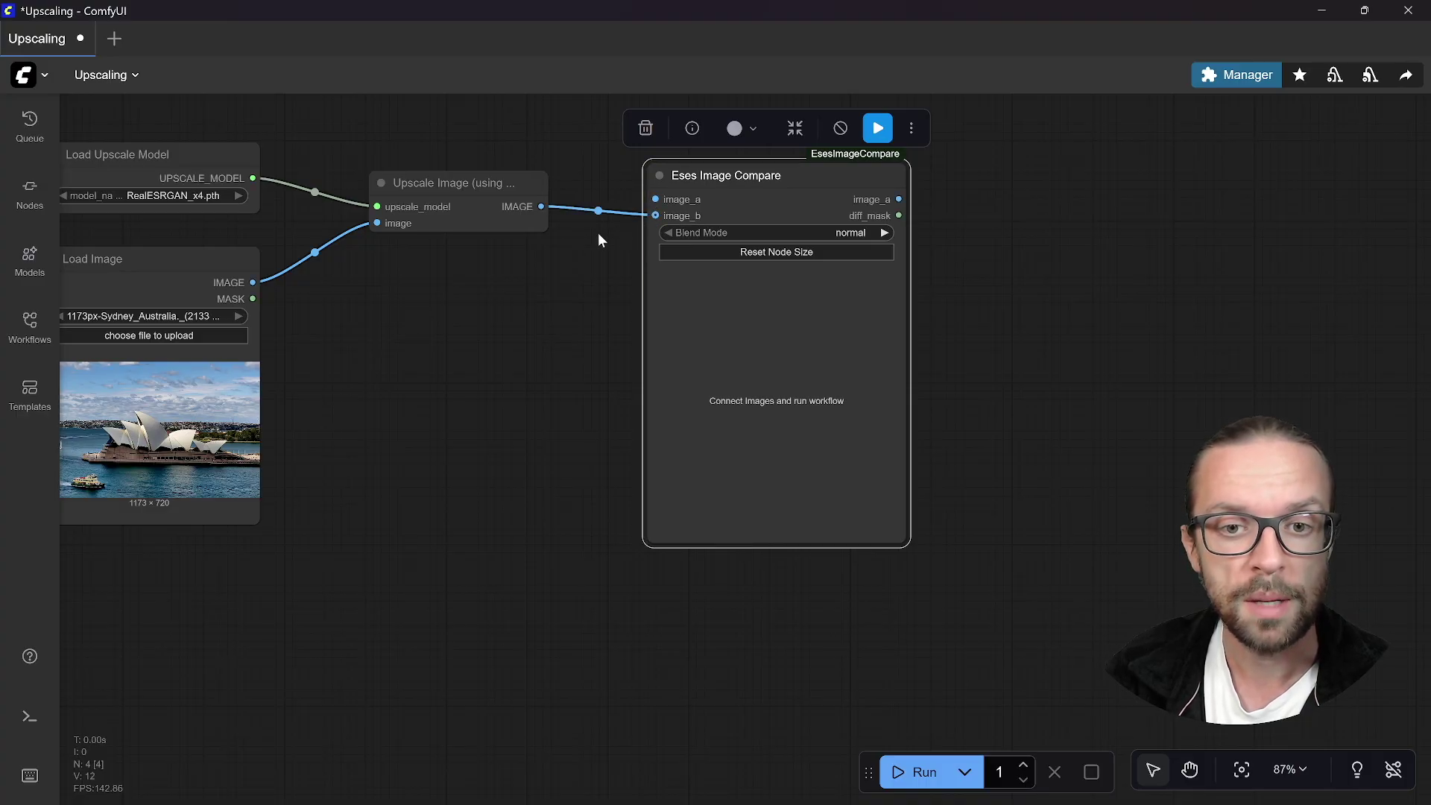
{"action": "left_click_drag", "start_coordinate": [253, 282], "coordinate": [295, 282]}
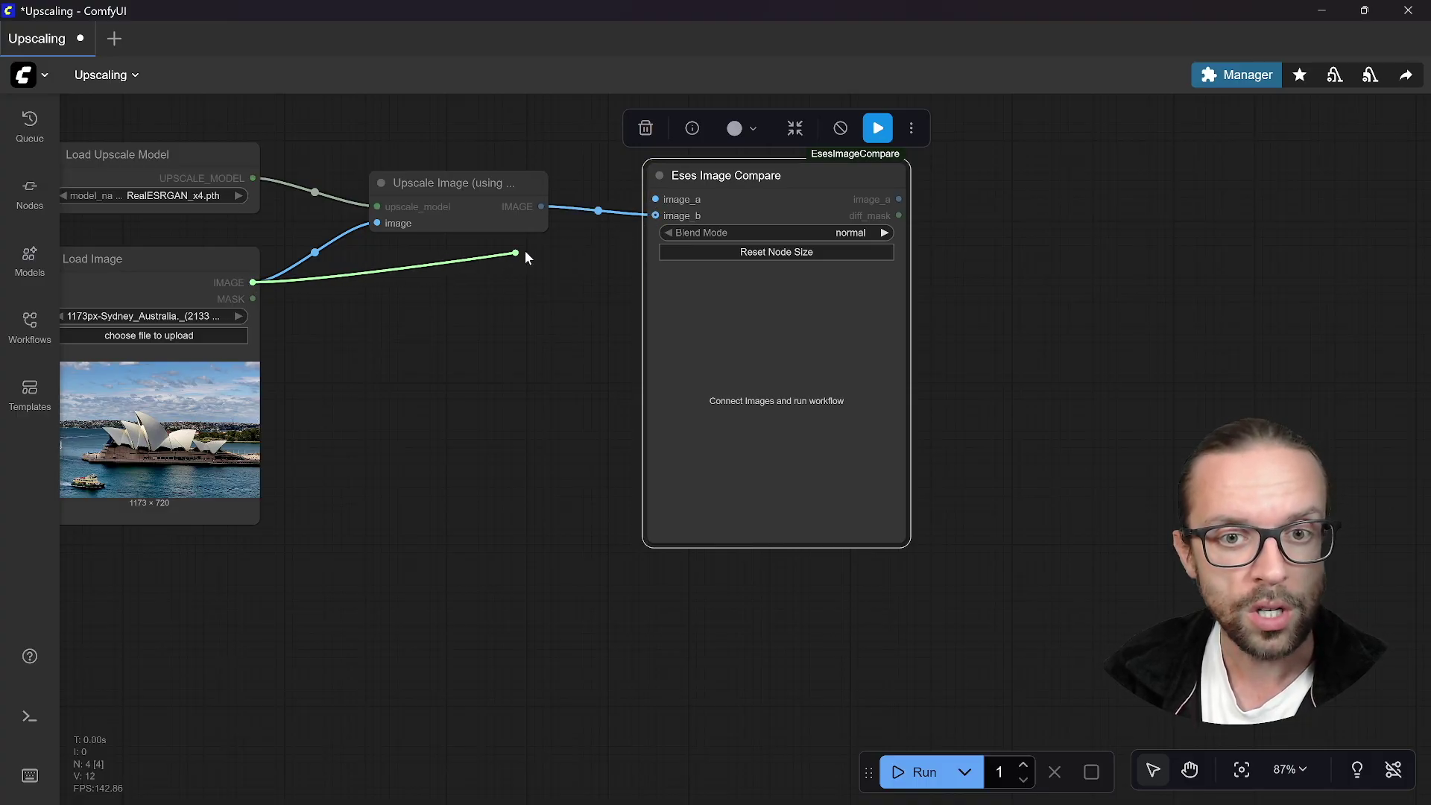
{"action": "left_click_drag", "start_coordinate": [525, 253], "coordinate": [655, 199]}
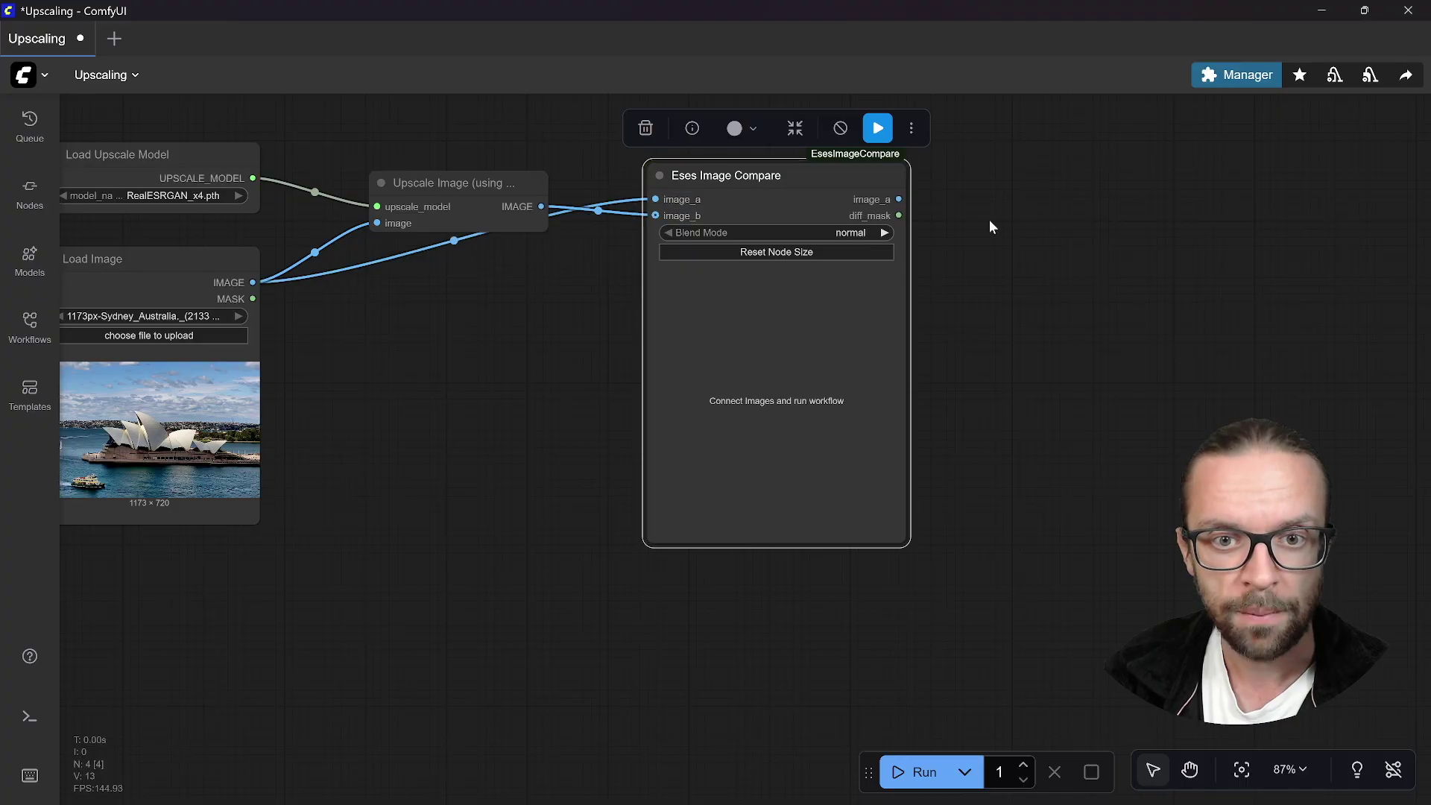
{"action": "left_click_drag", "start_coordinate": [1066, 253], "coordinate": [887, 293]}
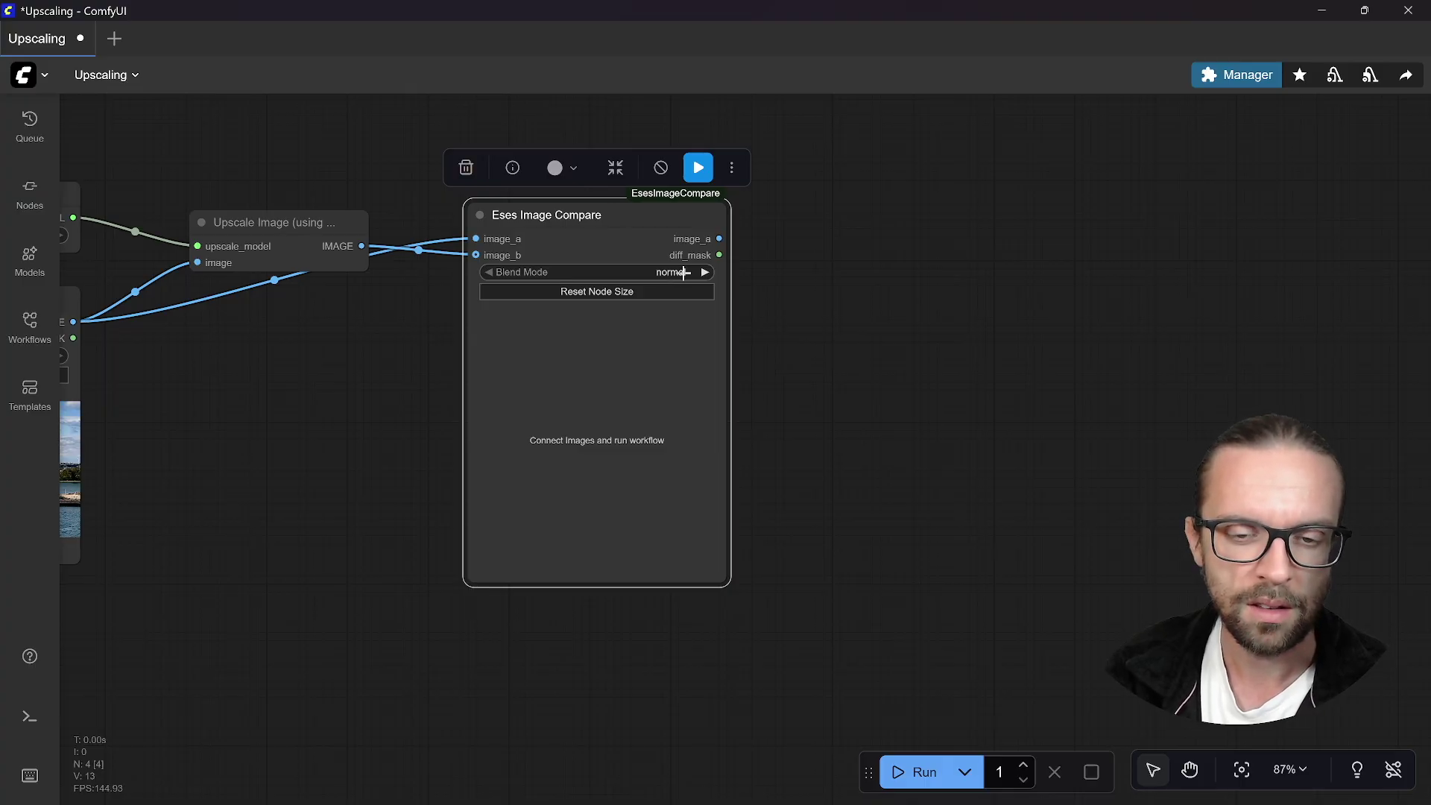
{"action": "left_click", "coordinate": [691, 271]}
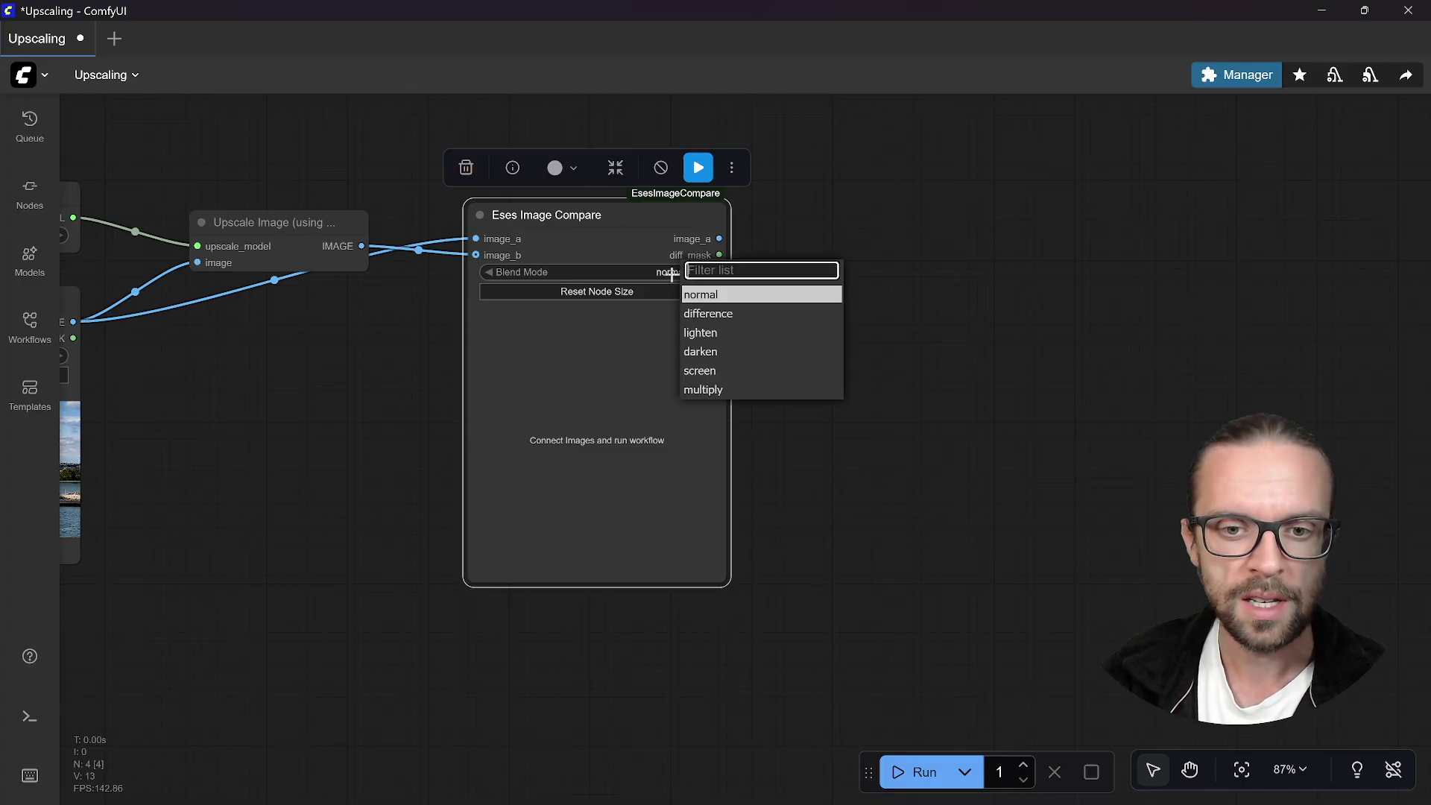
{"action": "left_click", "coordinate": [621, 258]}
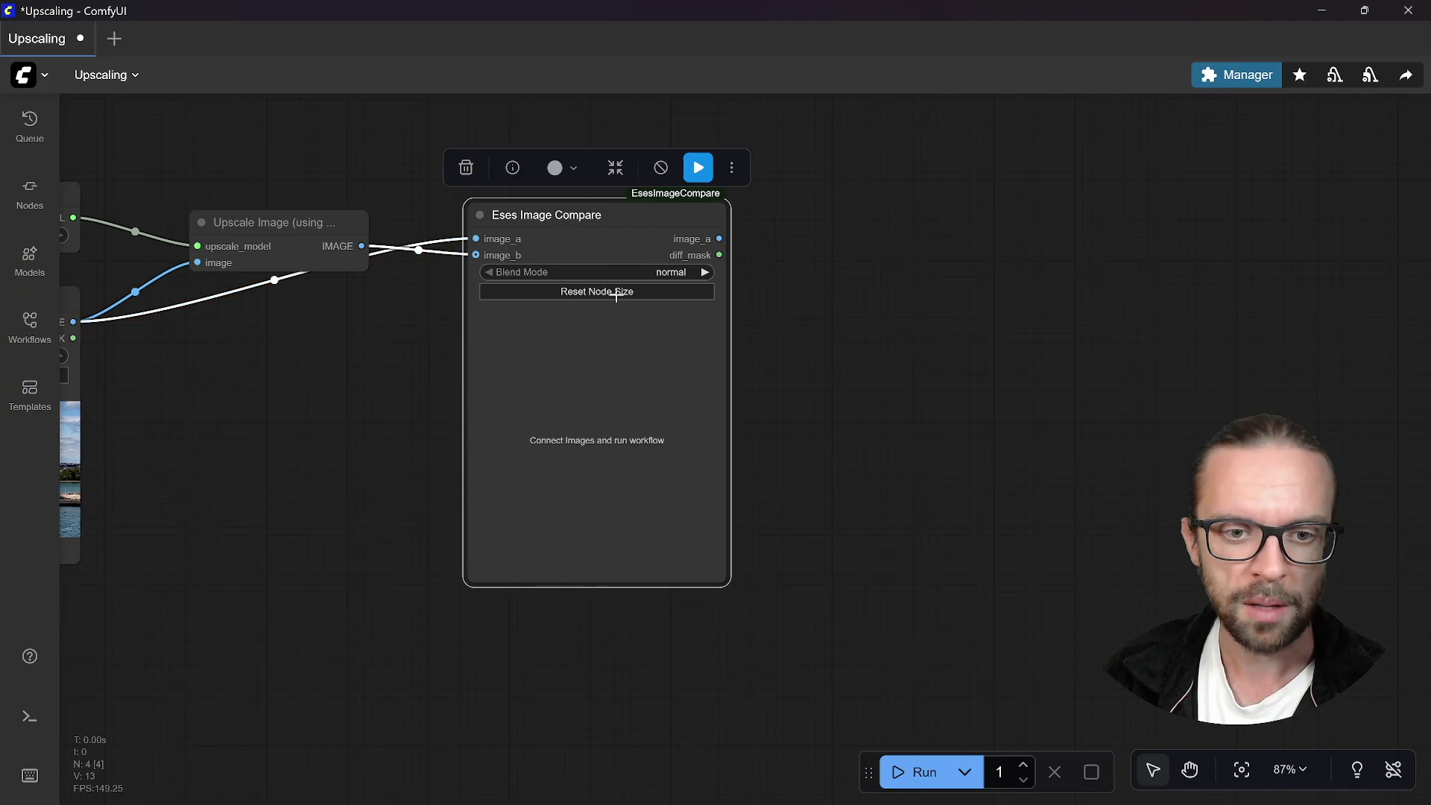
{"action": "left_click", "coordinate": [698, 167]}
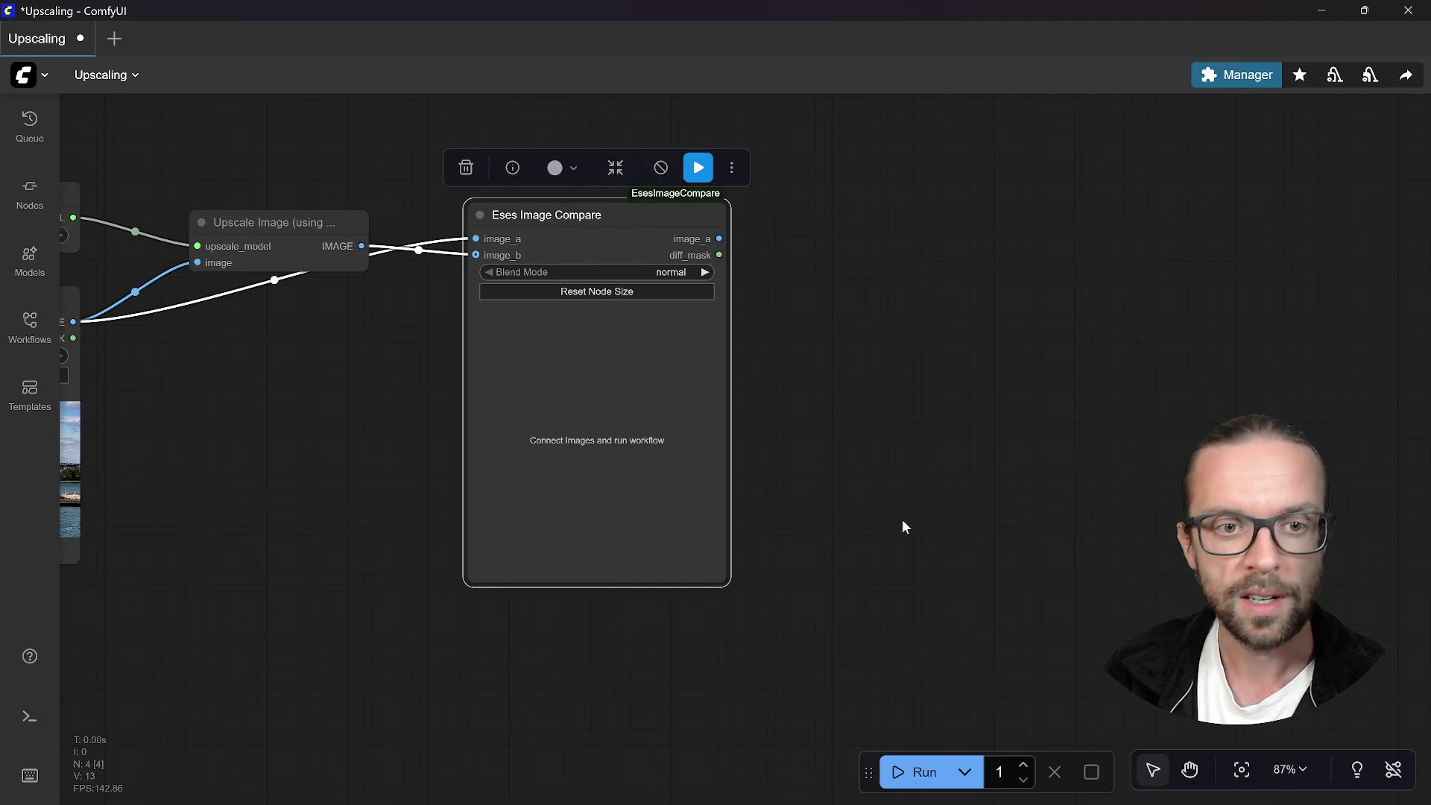
Resize the Eses Image Compare node larger and zoom in on the before/after Opera House split
{"action": "scroll", "coordinate": [816, 362], "scroll_direction": "up", "scroll_amount": 1}
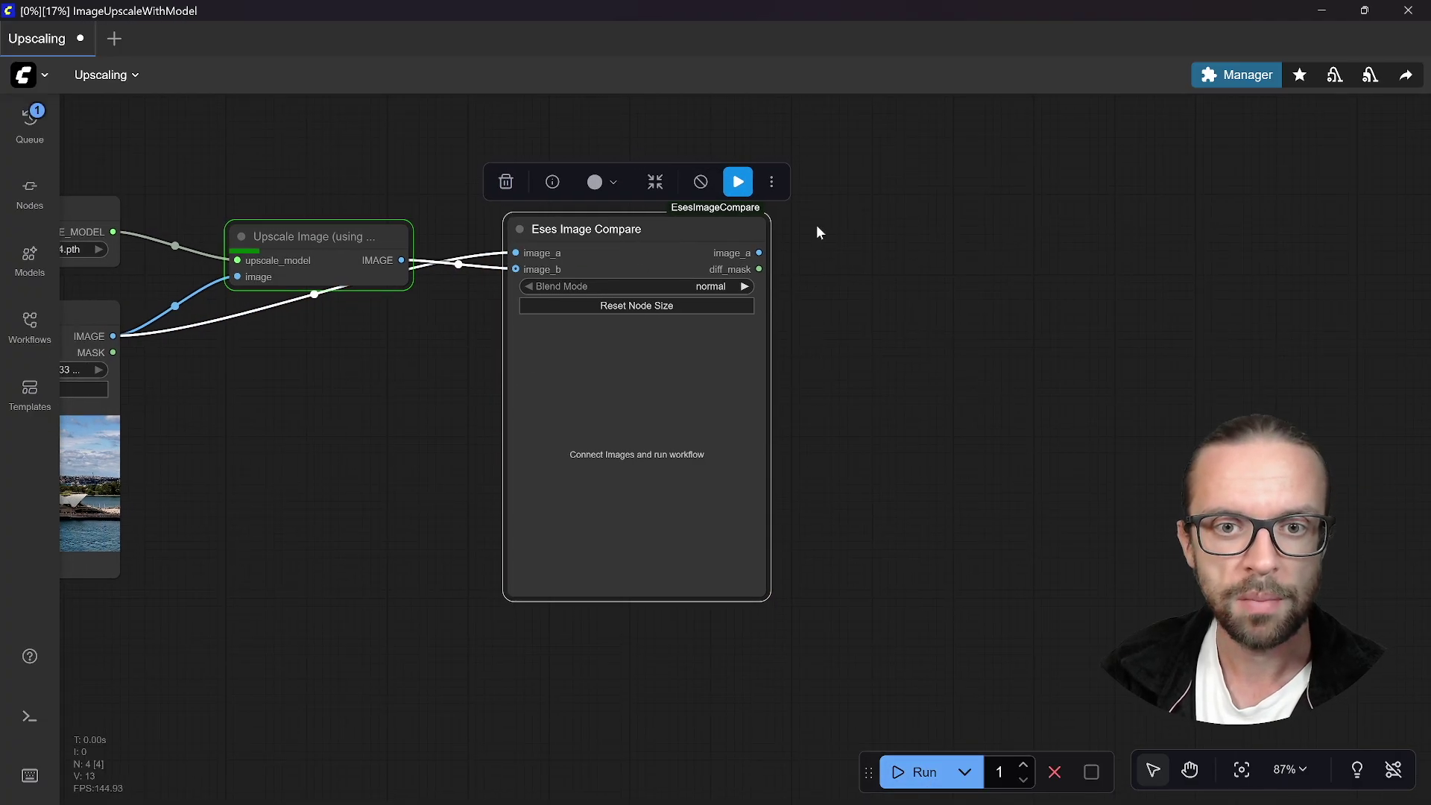
{"action": "left_click", "coordinate": [862, 222]}
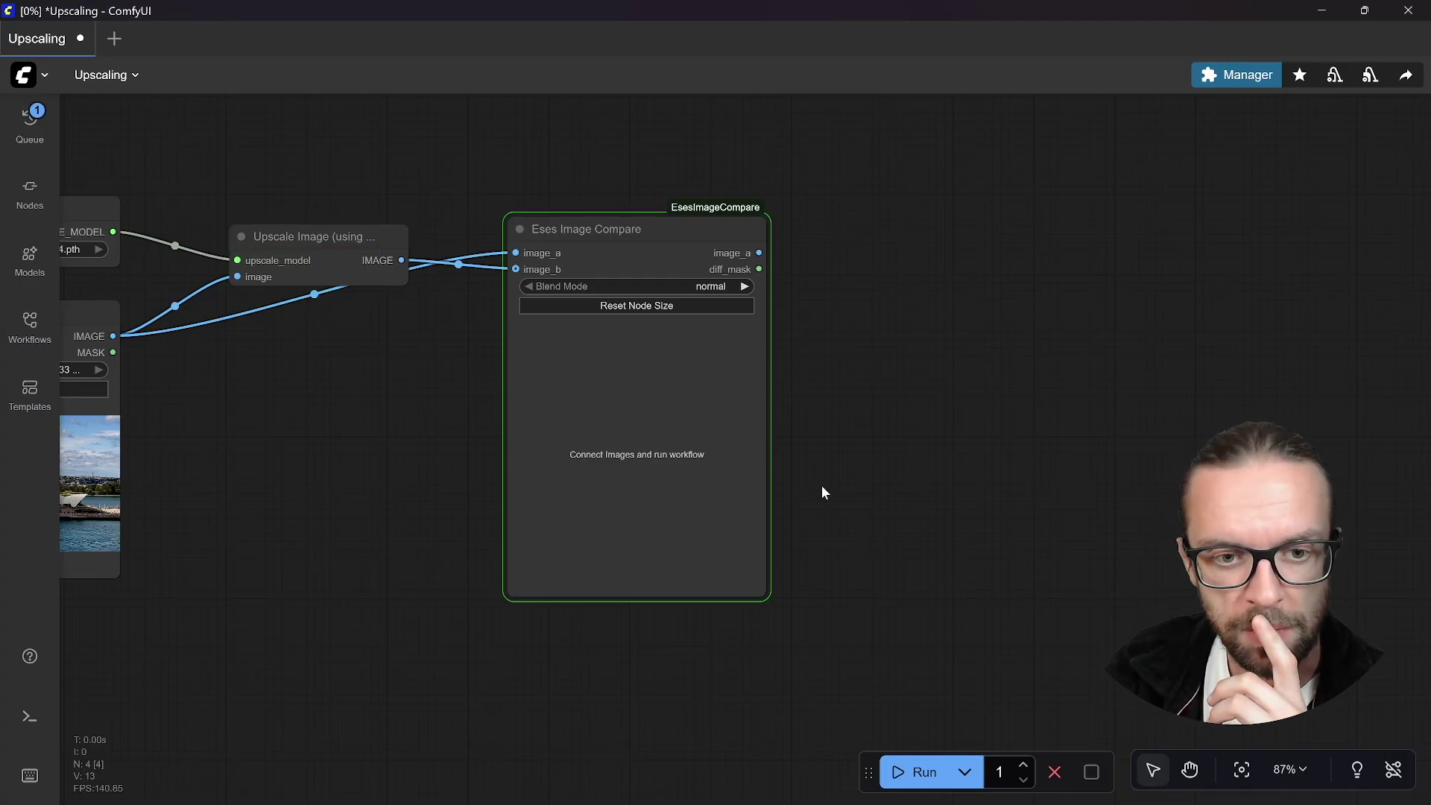
{"action": "left_click_drag", "start_coordinate": [746, 480], "coordinate": [1040, 732]}
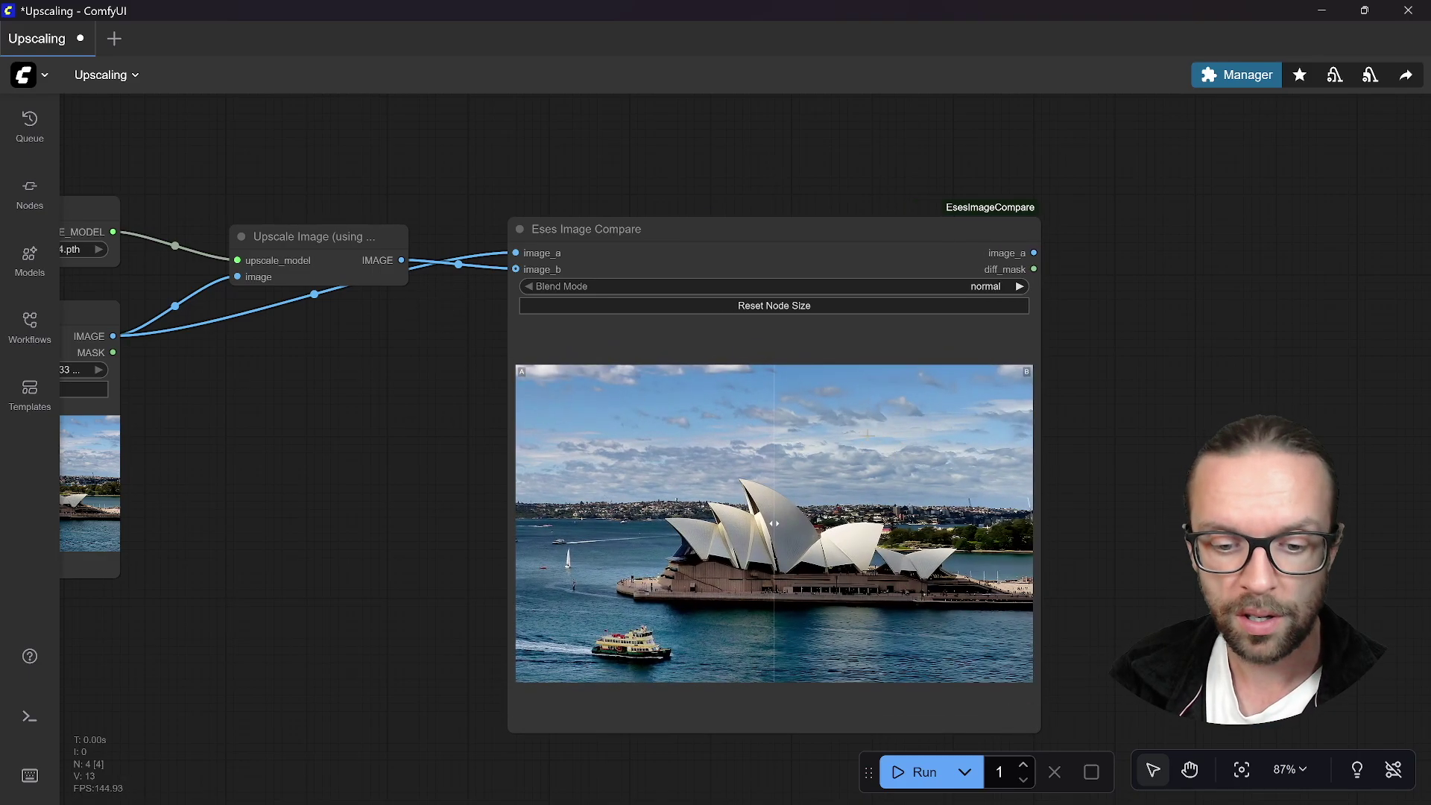
{"action": "scroll", "coordinate": [767, 526], "scroll_direction": "up", "scroll_amount": 3}
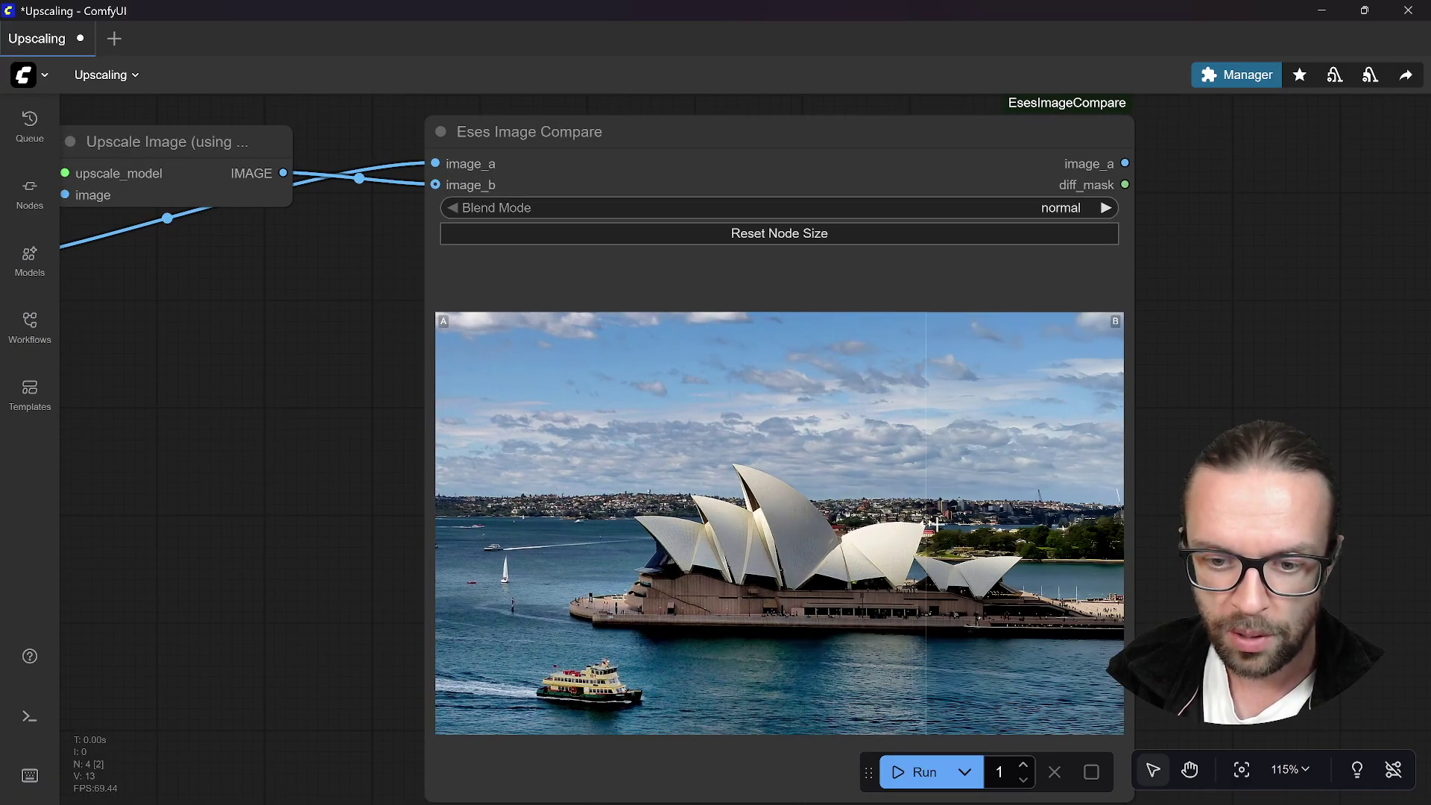
{"action": "scroll", "coordinate": [928, 529], "scroll_direction": "down", "scroll_amount": 1}
{"action": "scroll", "coordinate": [770, 532], "scroll_direction": "up", "scroll_amount": 6}
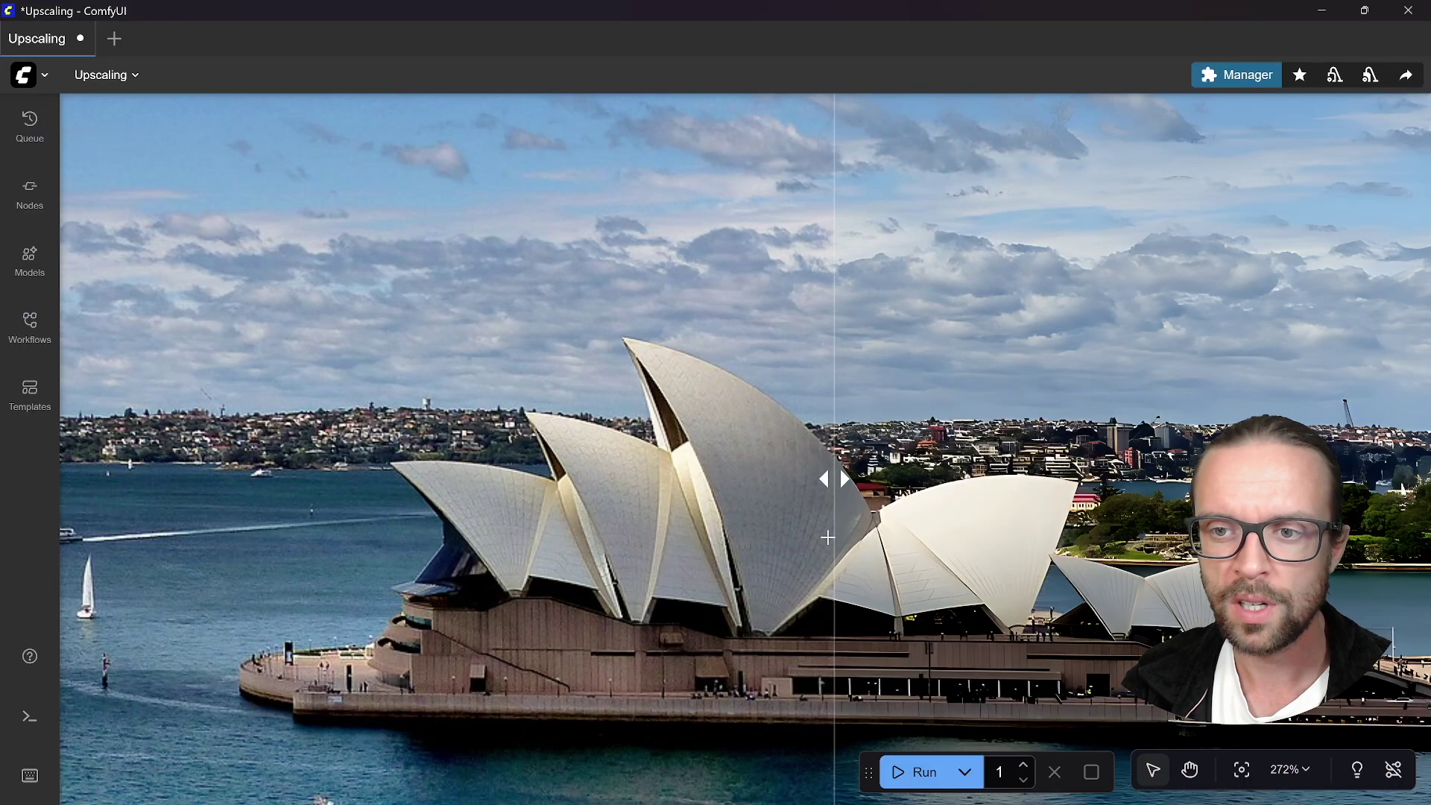
{"action": "scroll", "coordinate": [827, 537], "scroll_direction": "up", "scroll_amount": 10}
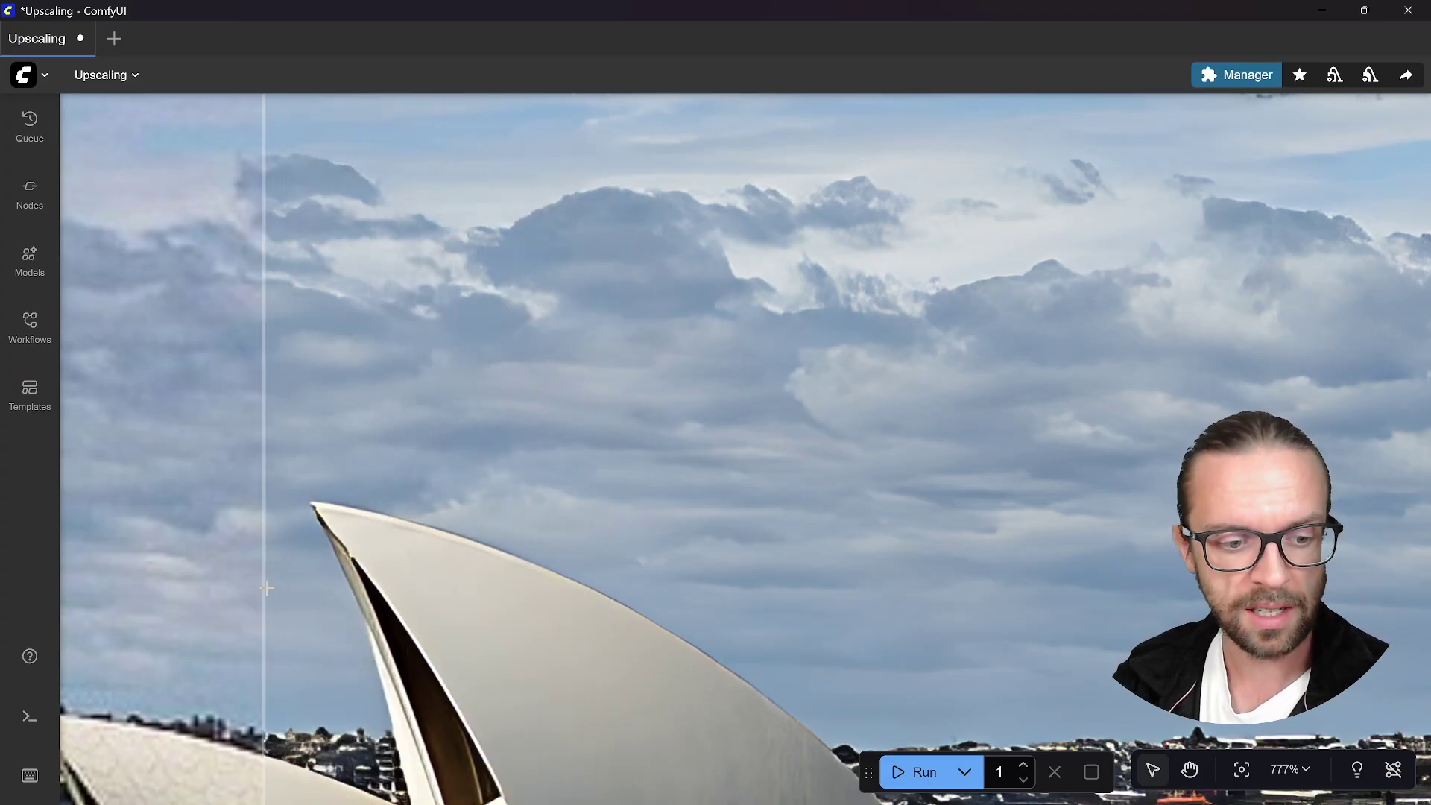
{"action": "scroll", "coordinate": [854, 486], "scroll_direction": "down", "scroll_amount": 14}
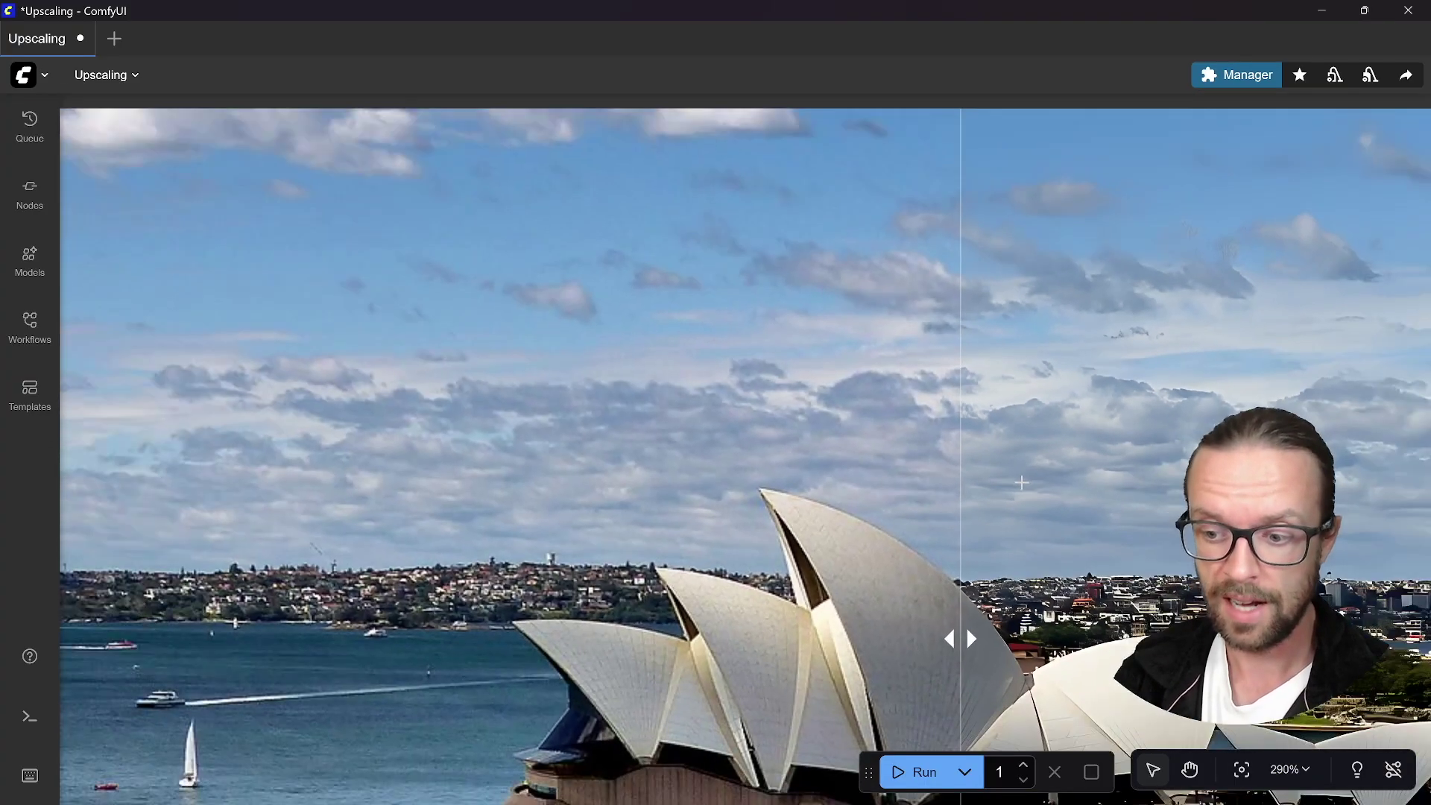
{"action": "scroll", "coordinate": [1018, 486], "scroll_direction": "down", "scroll_amount": 1}
{"action": "scroll", "coordinate": [302, 567], "scroll_direction": "down", "scroll_amount": 2}
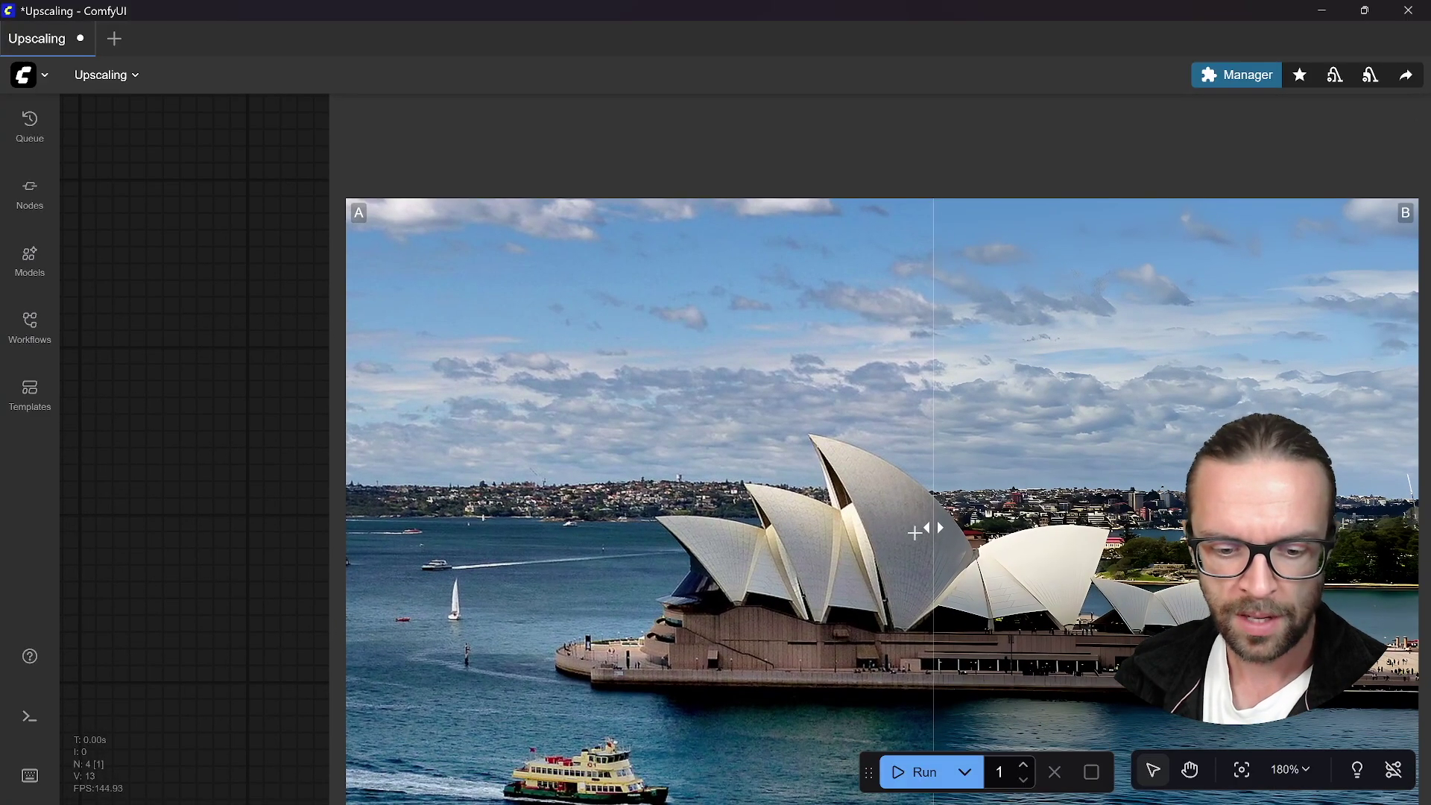
{"action": "scroll", "coordinate": [329, 402], "scroll_direction": "down", "scroll_amount": 2}
{"action": "scroll", "coordinate": [731, 480], "scroll_direction": "up", "scroll_amount": 1}
{"action": "scroll", "coordinate": [802, 569], "scroll_direction": "up", "scroll_amount": 3}
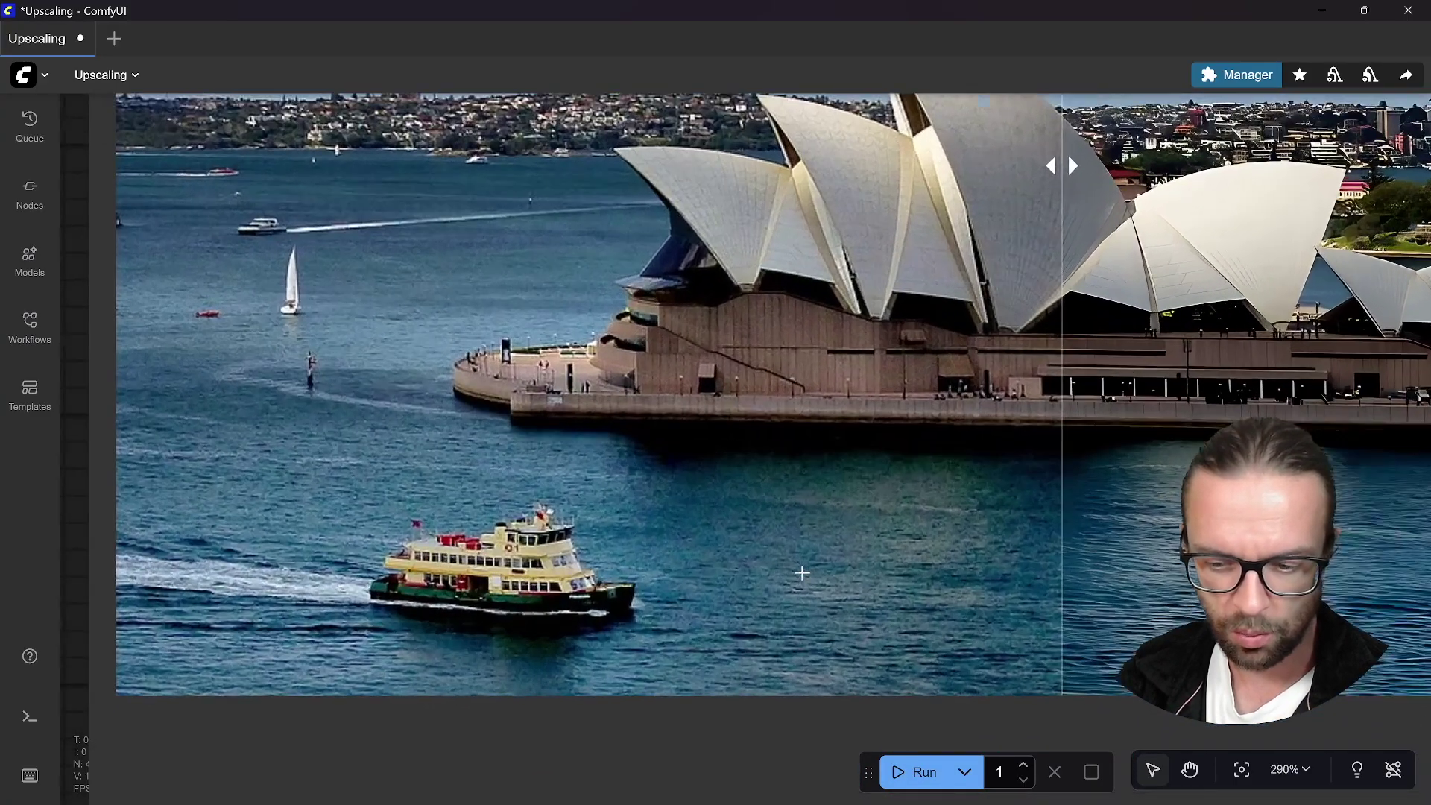
{"action": "scroll", "coordinate": [1118, 410], "scroll_direction": "up", "scroll_amount": 2}
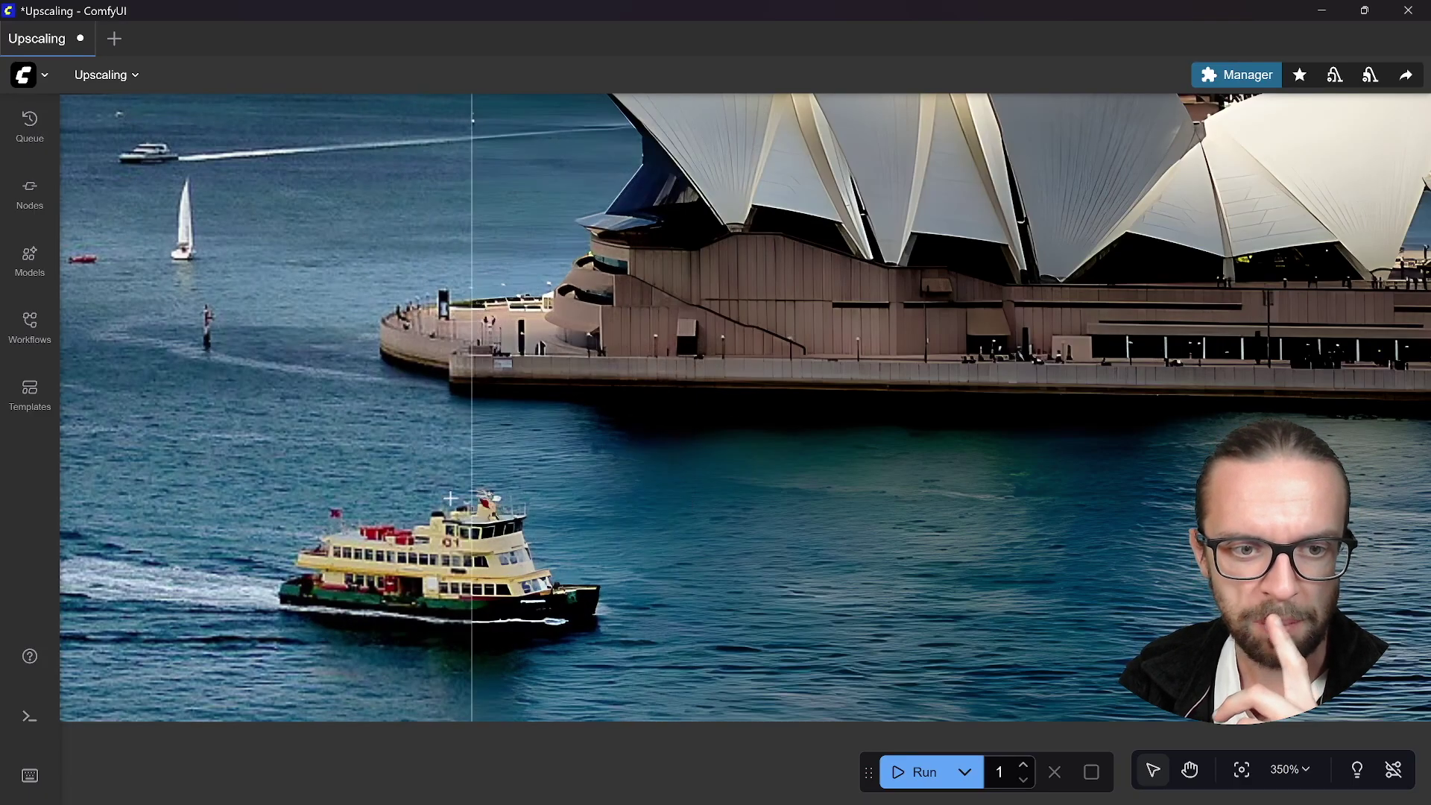
{"action": "scroll", "coordinate": [874, 483], "scroll_direction": "up", "scroll_amount": 7}
{"action": "scroll", "coordinate": [874, 483], "scroll_direction": "down", "scroll_amount": 8}
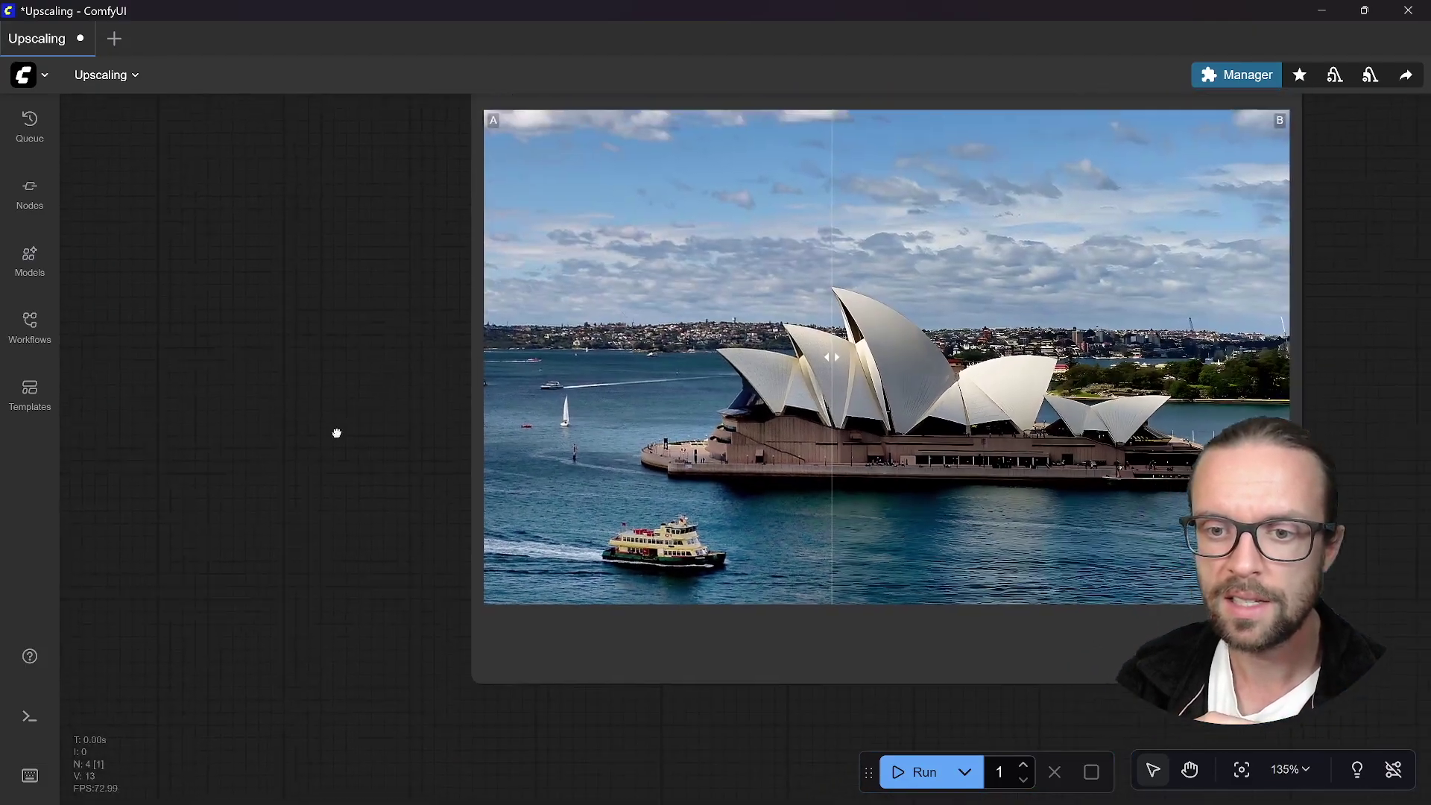
{"action": "left_click_drag", "start_coordinate": [335, 435], "coordinate": [295, 494]}
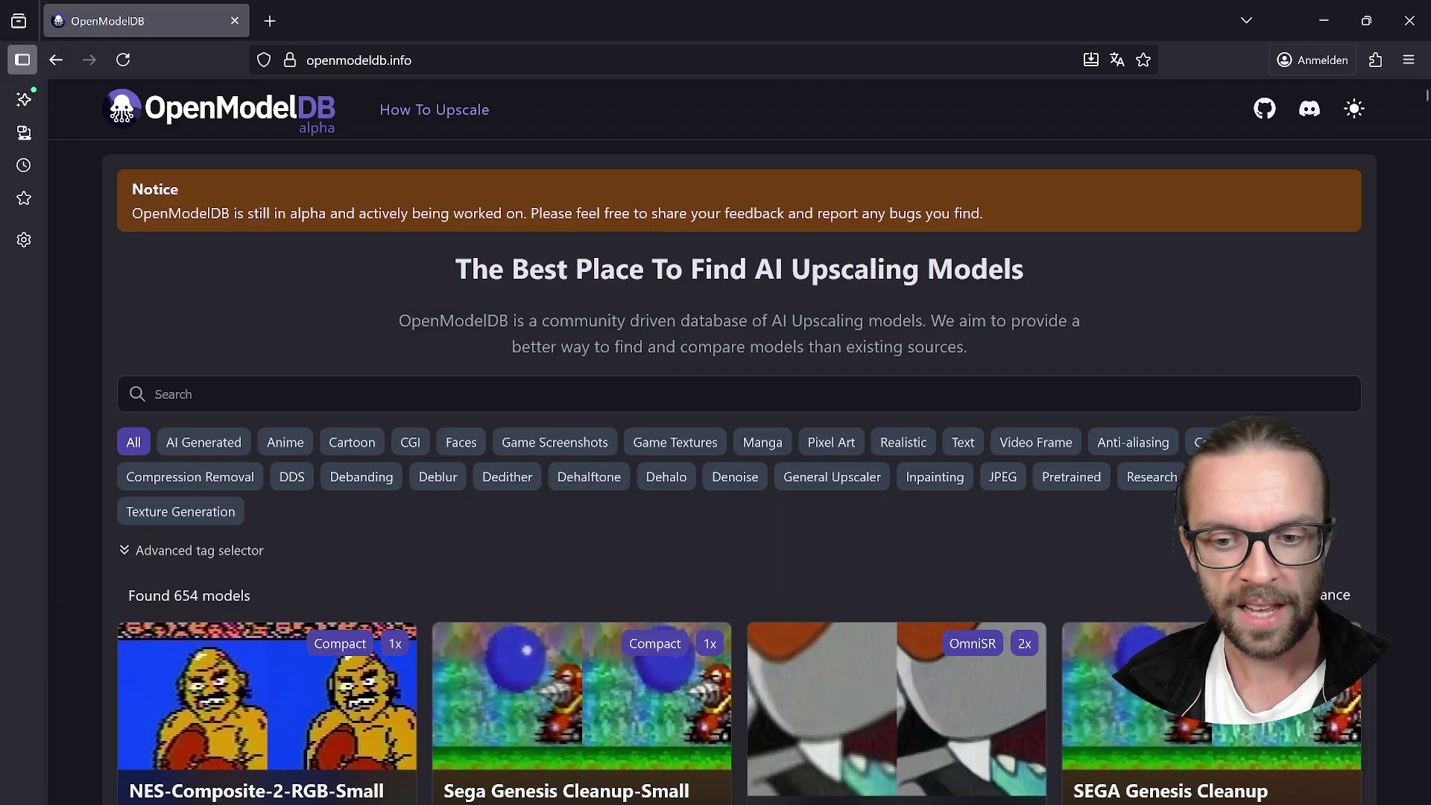
Expand the Advanced tag selector and scroll through all the tag groups
{"action": "left_click", "coordinate": [152, 553]}
{"action": "scroll", "coordinate": [314, 336], "scroll_direction": "down", "scroll_amount": 2}
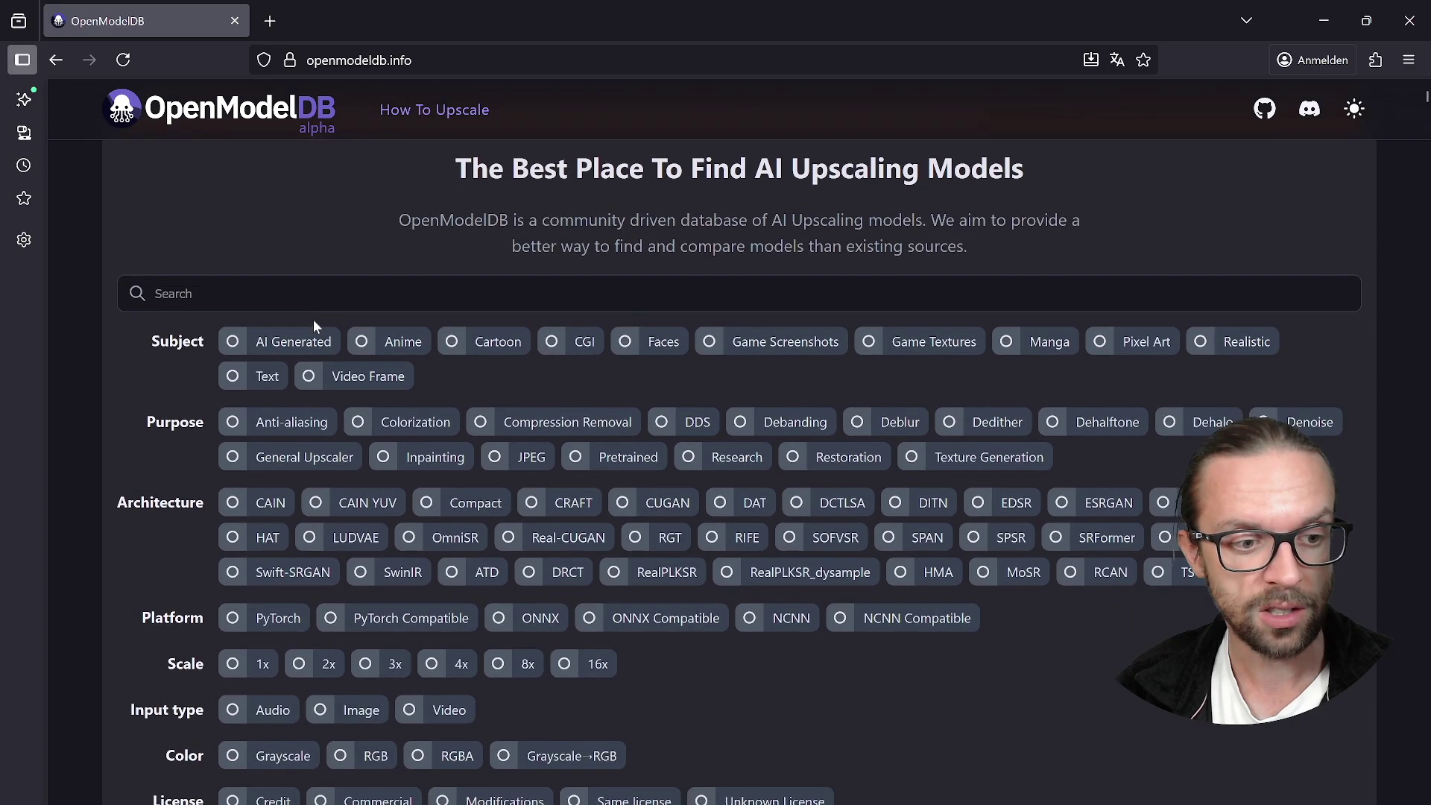
{"action": "scroll", "coordinate": [348, 298], "scroll_direction": "down", "scroll_amount": 2}
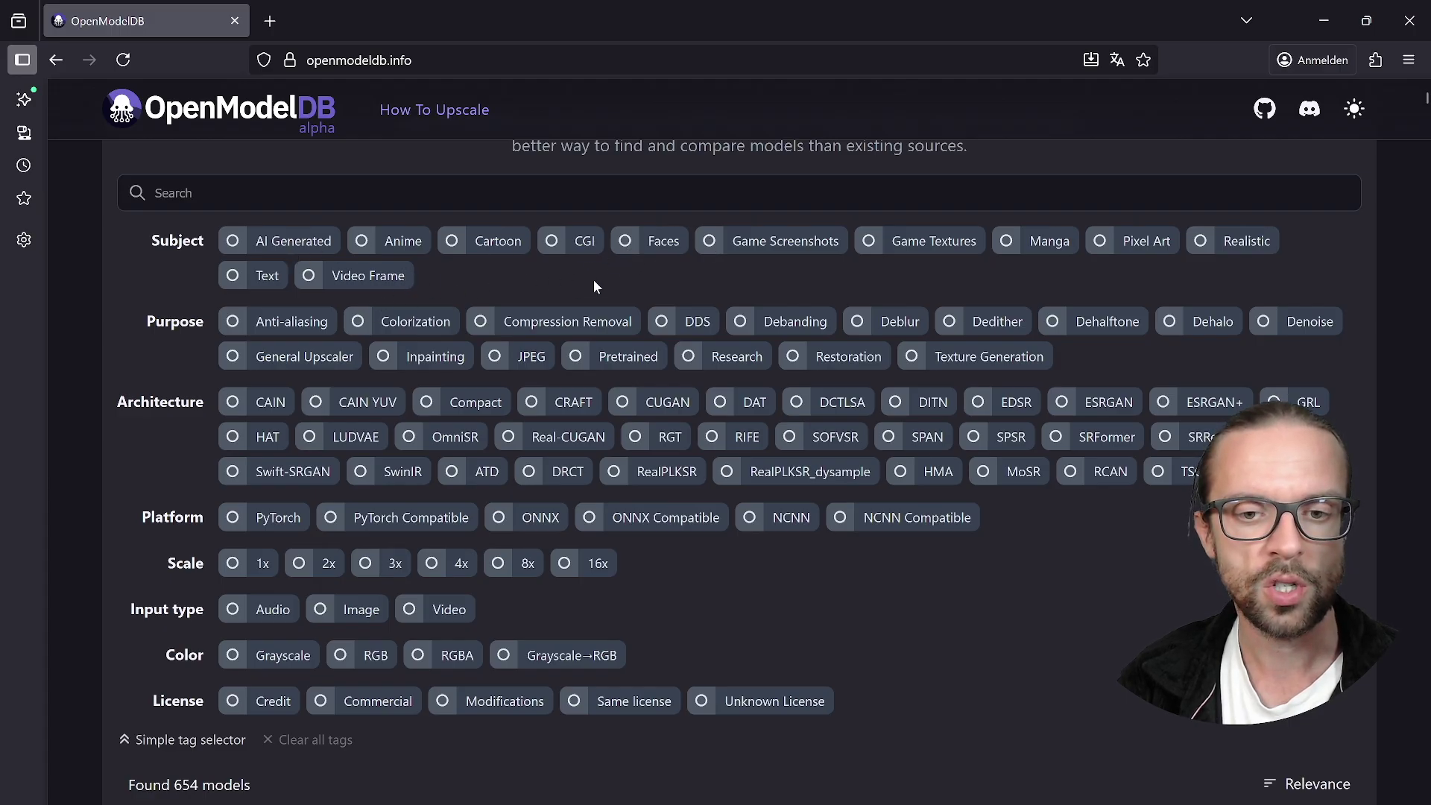
Filter the OpenModelDB model list to the Faces subject and Restoration purpose tags
{"action": "left_click", "coordinate": [628, 248]}
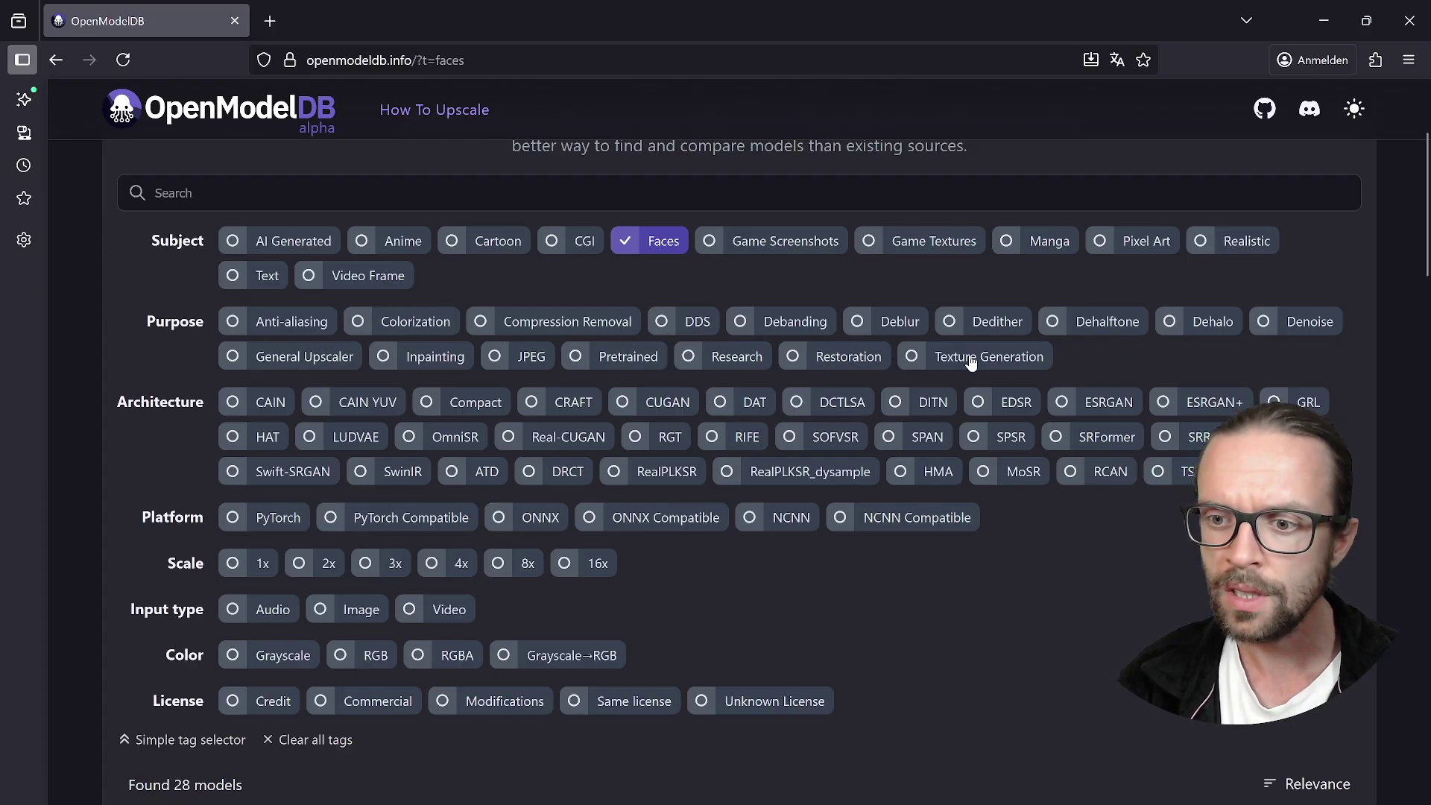
{"action": "left_click", "coordinate": [800, 360]}
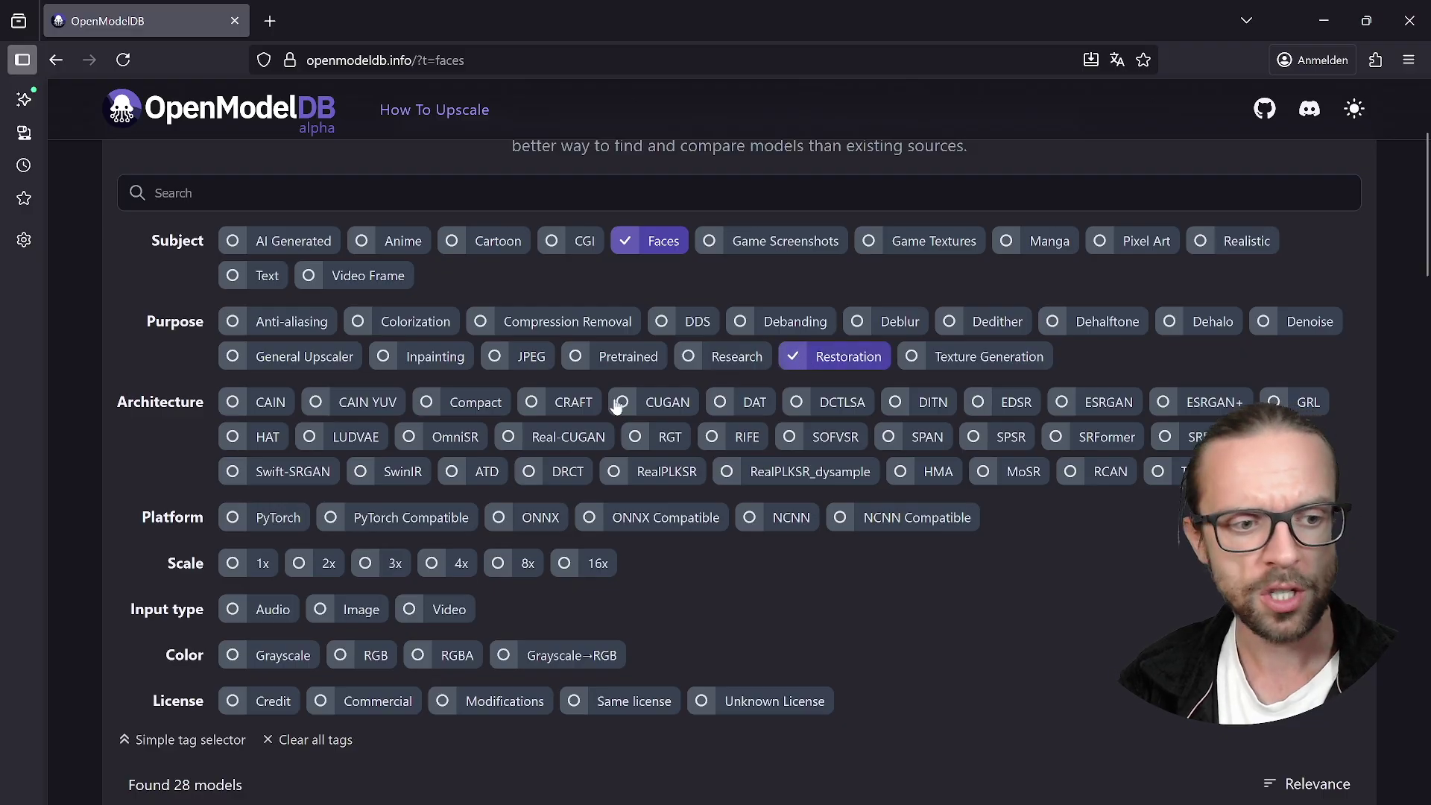
{"action": "scroll", "coordinate": [618, 378], "scroll_direction": "down", "scroll_amount": 8}
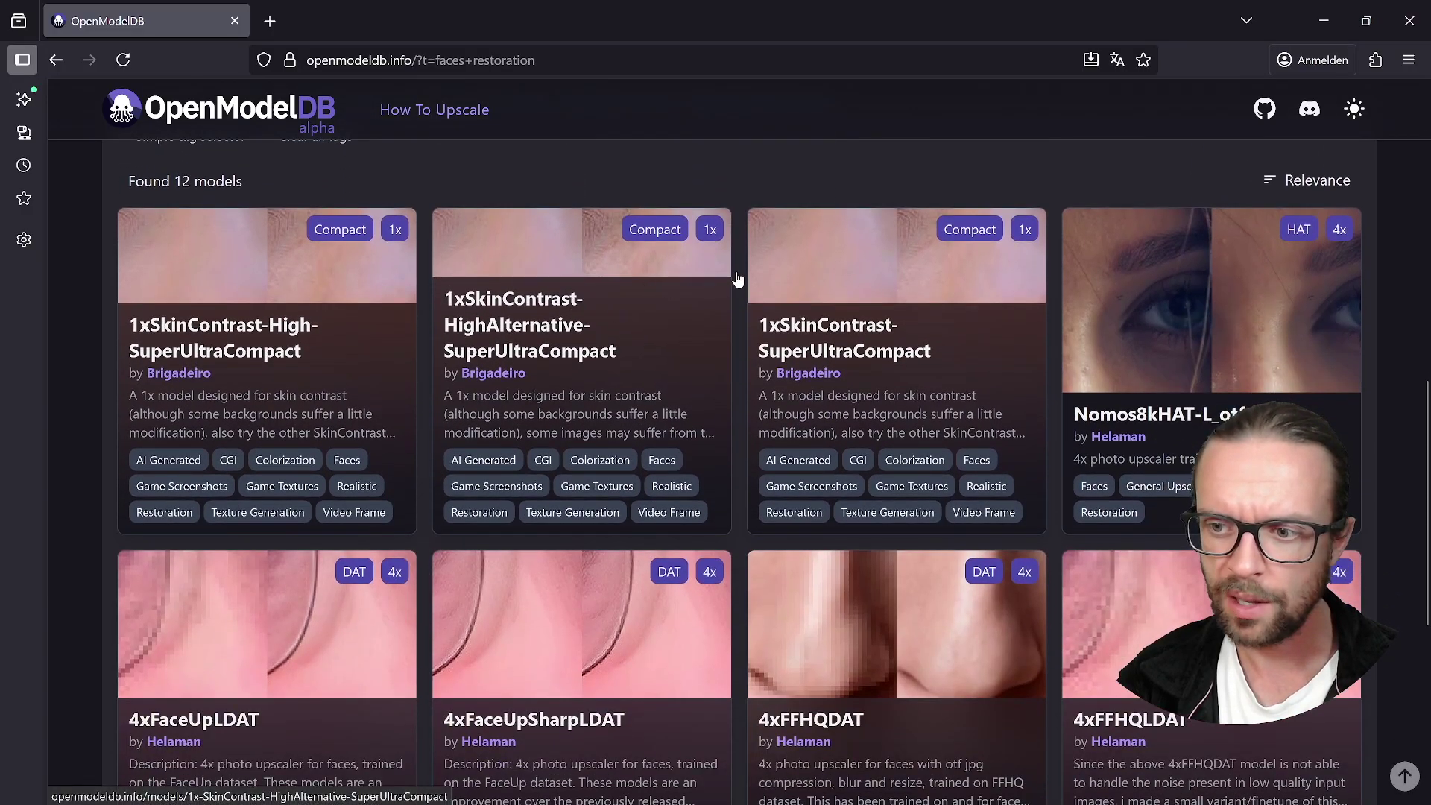
{"action": "scroll", "coordinate": [830, 305], "scroll_direction": "down", "scroll_amount": 3}
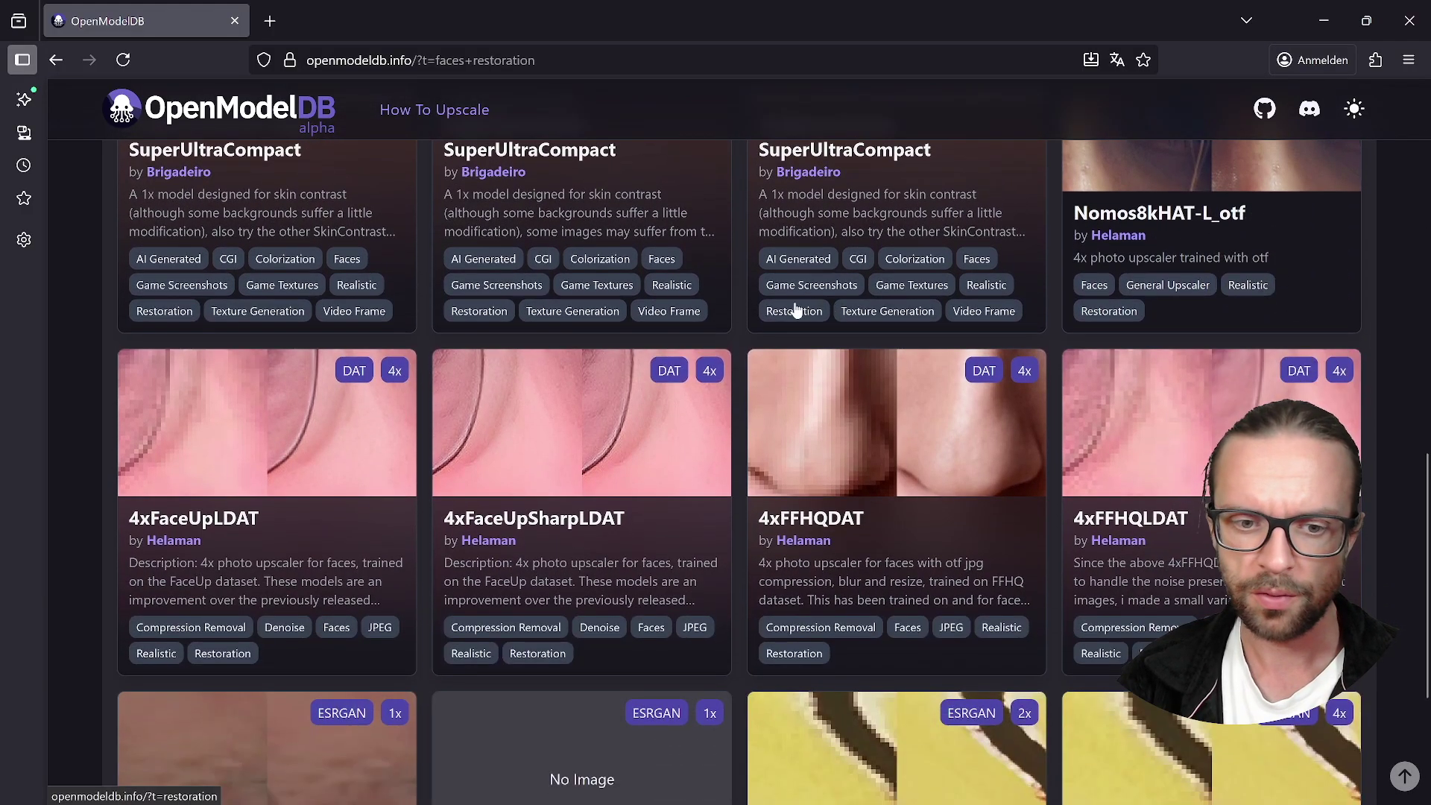
{"action": "scroll", "coordinate": [777, 299], "scroll_direction": "down", "scroll_amount": 3}
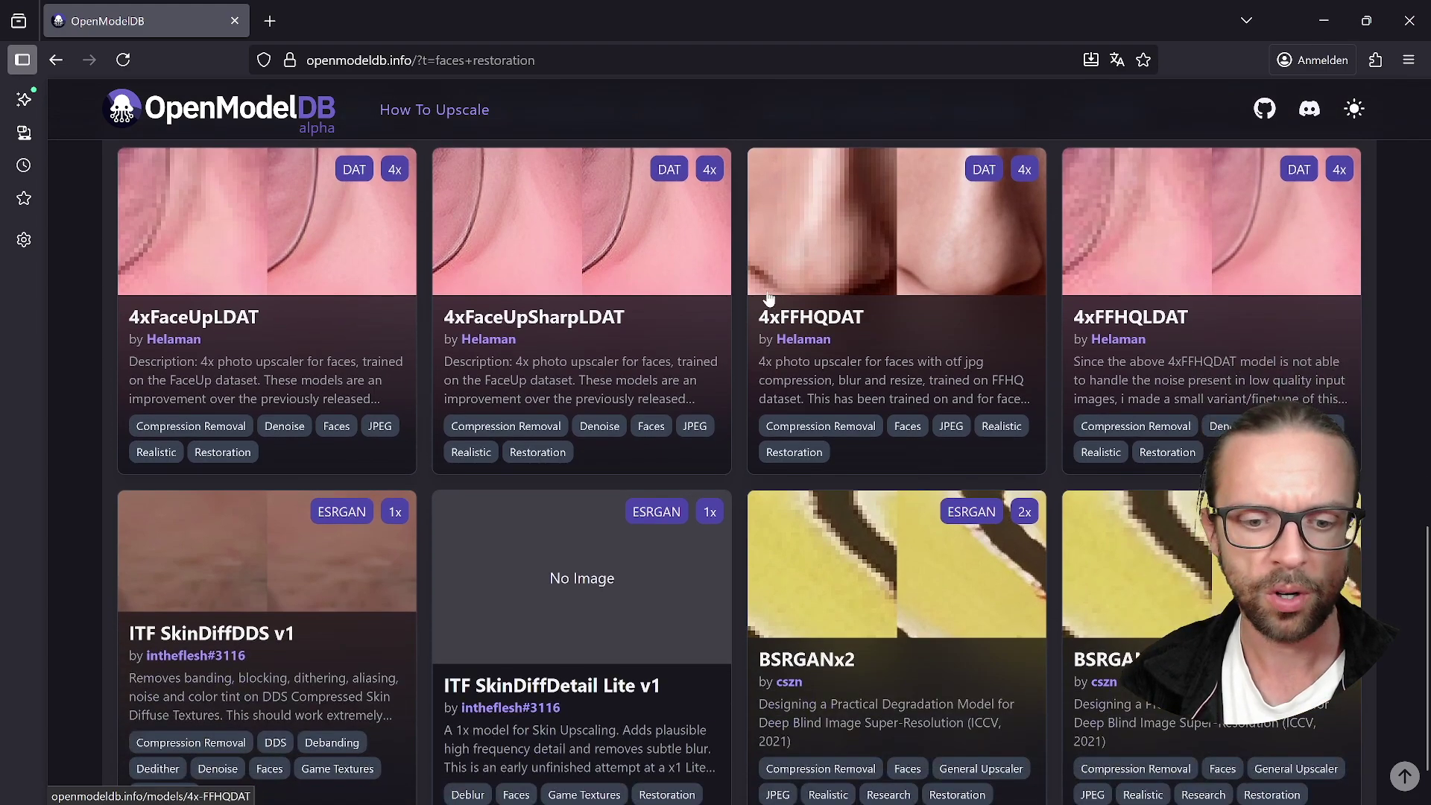
{"action": "scroll", "coordinate": [771, 298], "scroll_direction": "up", "scroll_amount": 3}
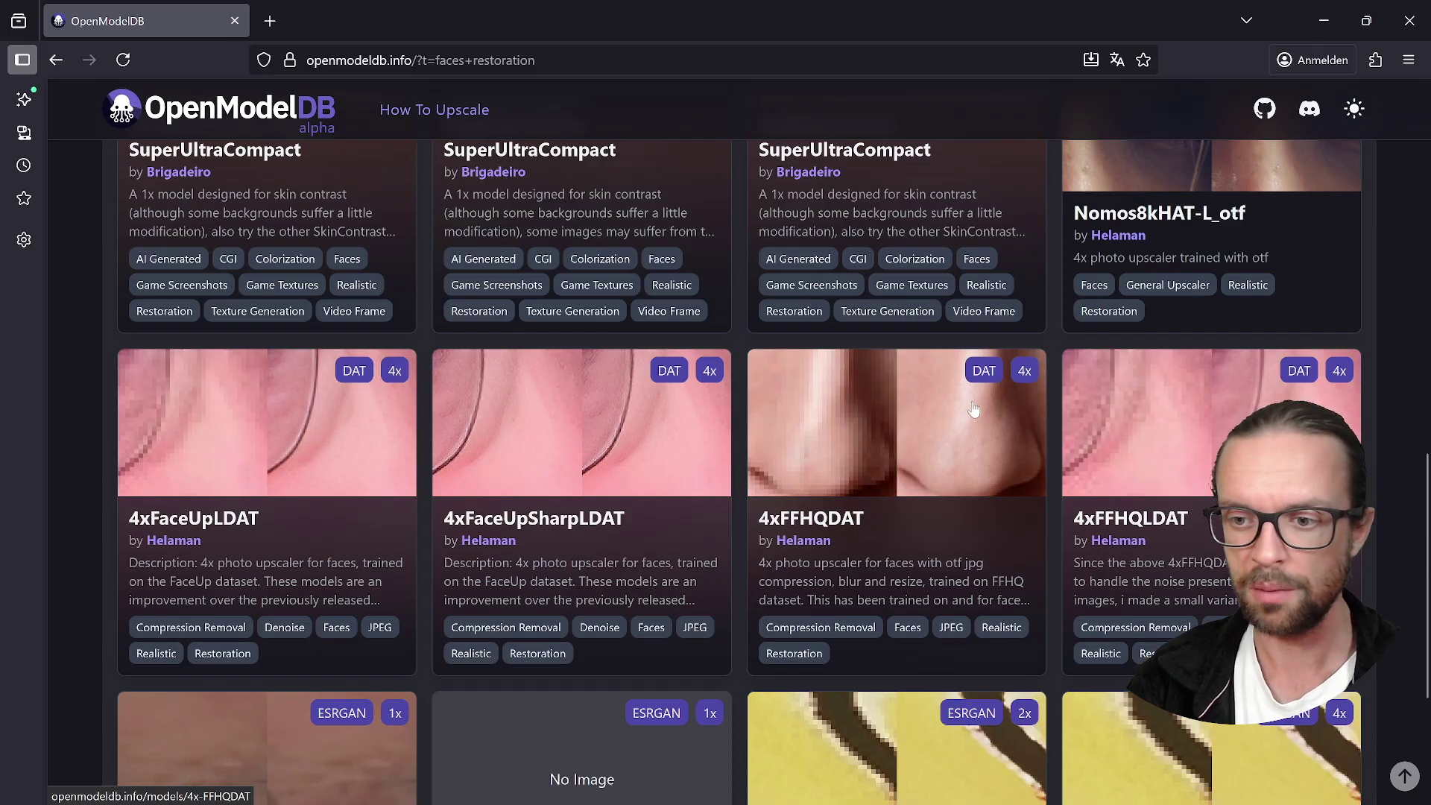
{"action": "scroll", "coordinate": [894, 494], "scroll_direction": "up", "scroll_amount": 10}
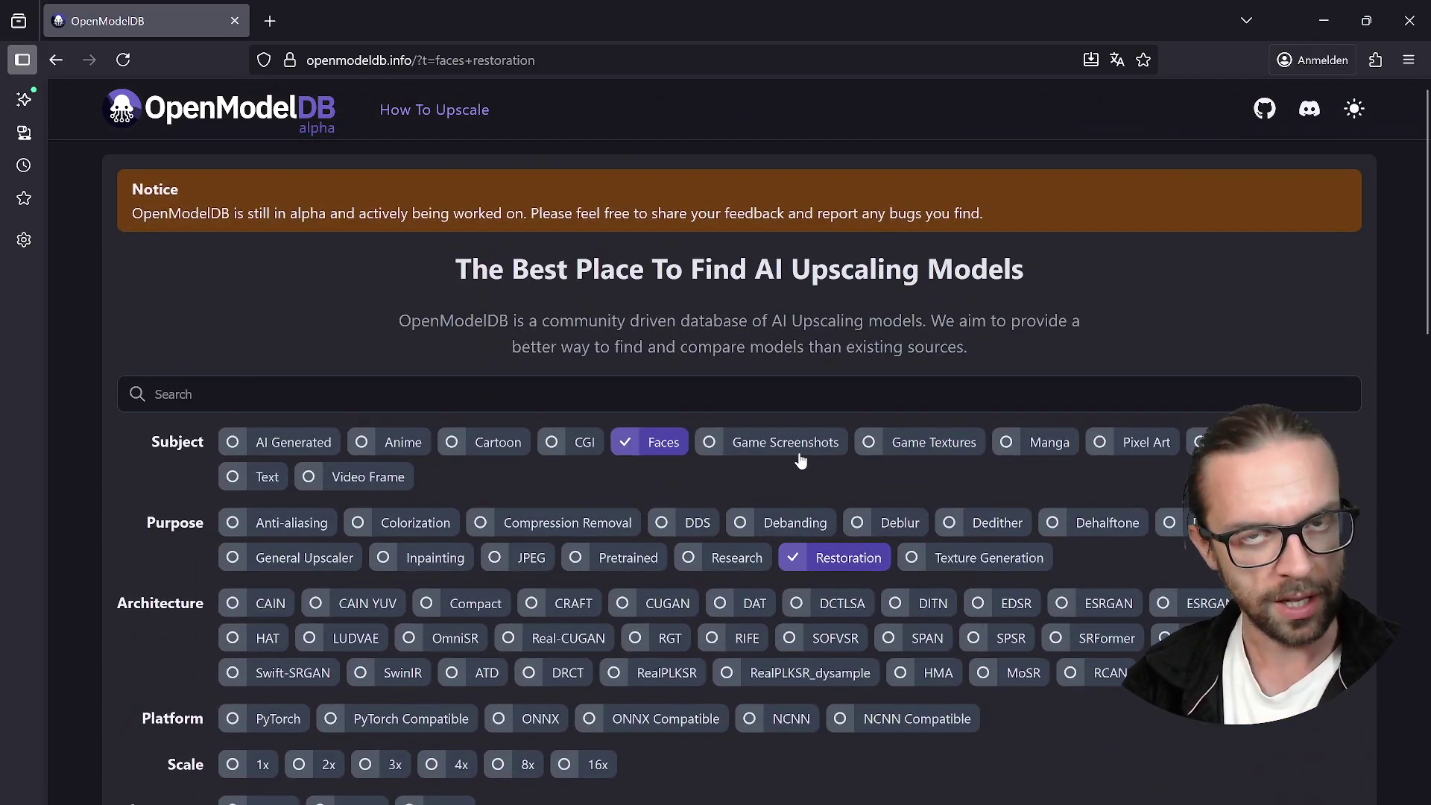
{"action": "scroll", "coordinate": [799, 460], "scroll_direction": "down", "scroll_amount": 4}
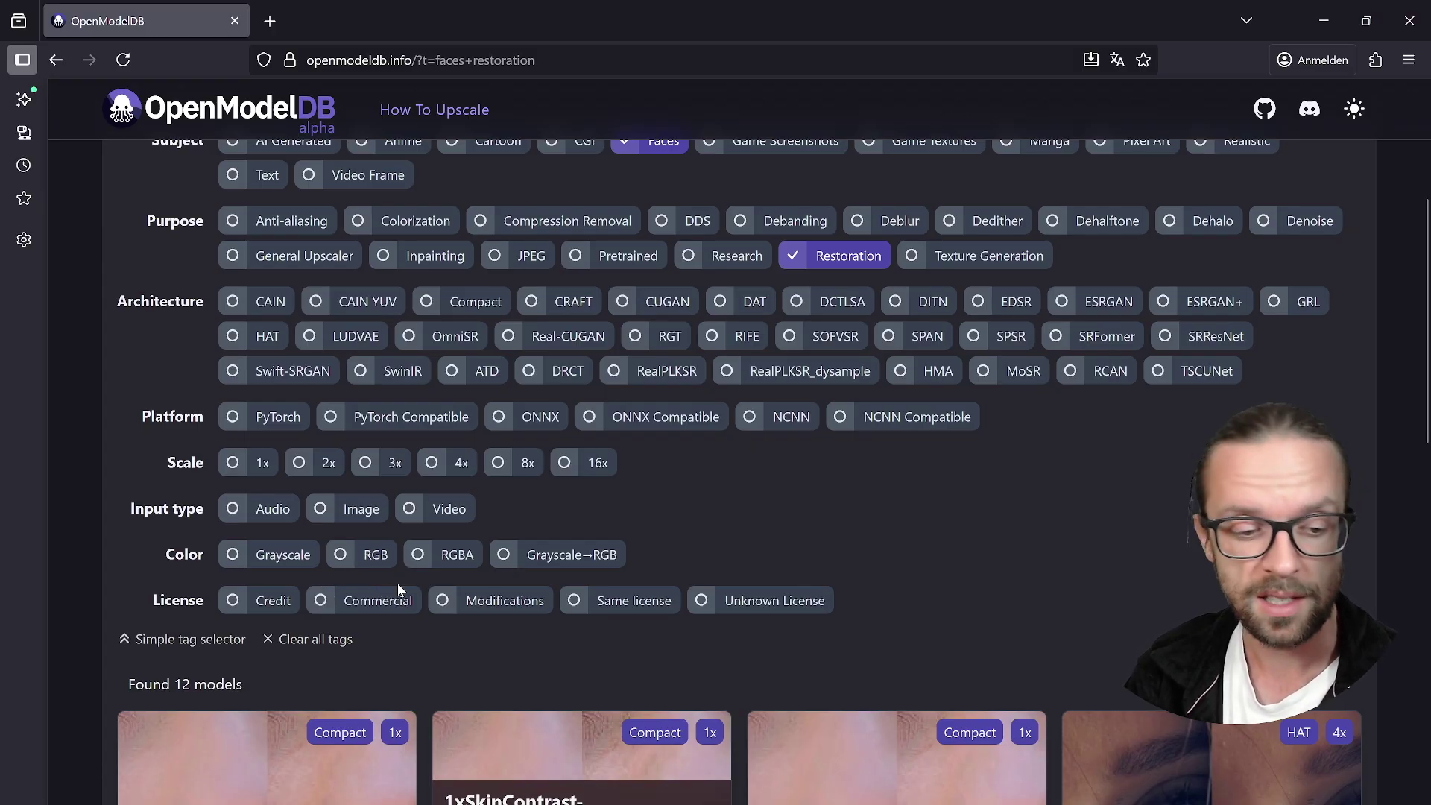
Limit the results to commercially licensed models and open the Nomos8kHAT-L_otf model page
{"action": "left_click", "coordinate": [353, 610]}
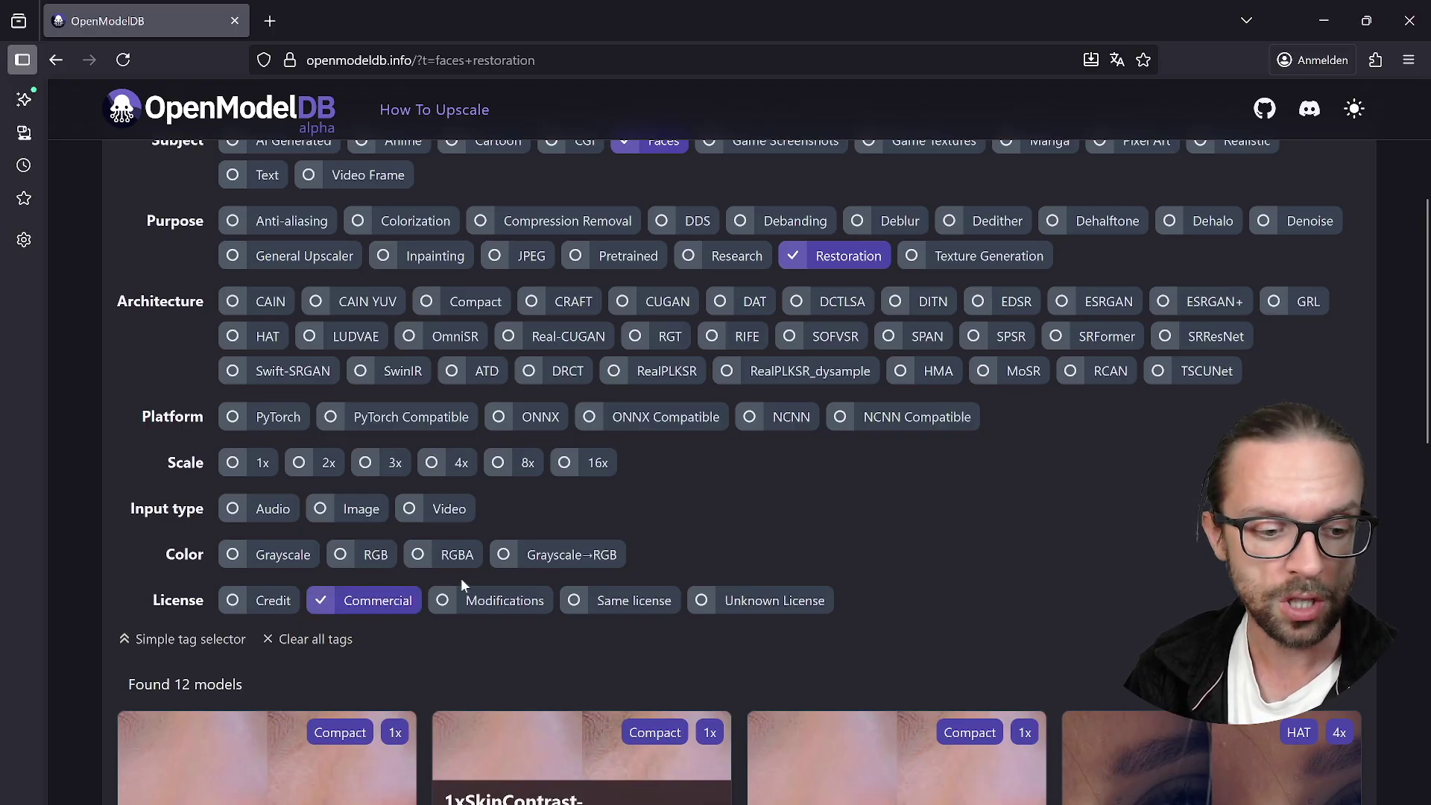
{"action": "scroll", "coordinate": [1094, 471], "scroll_direction": "down", "scroll_amount": 8}
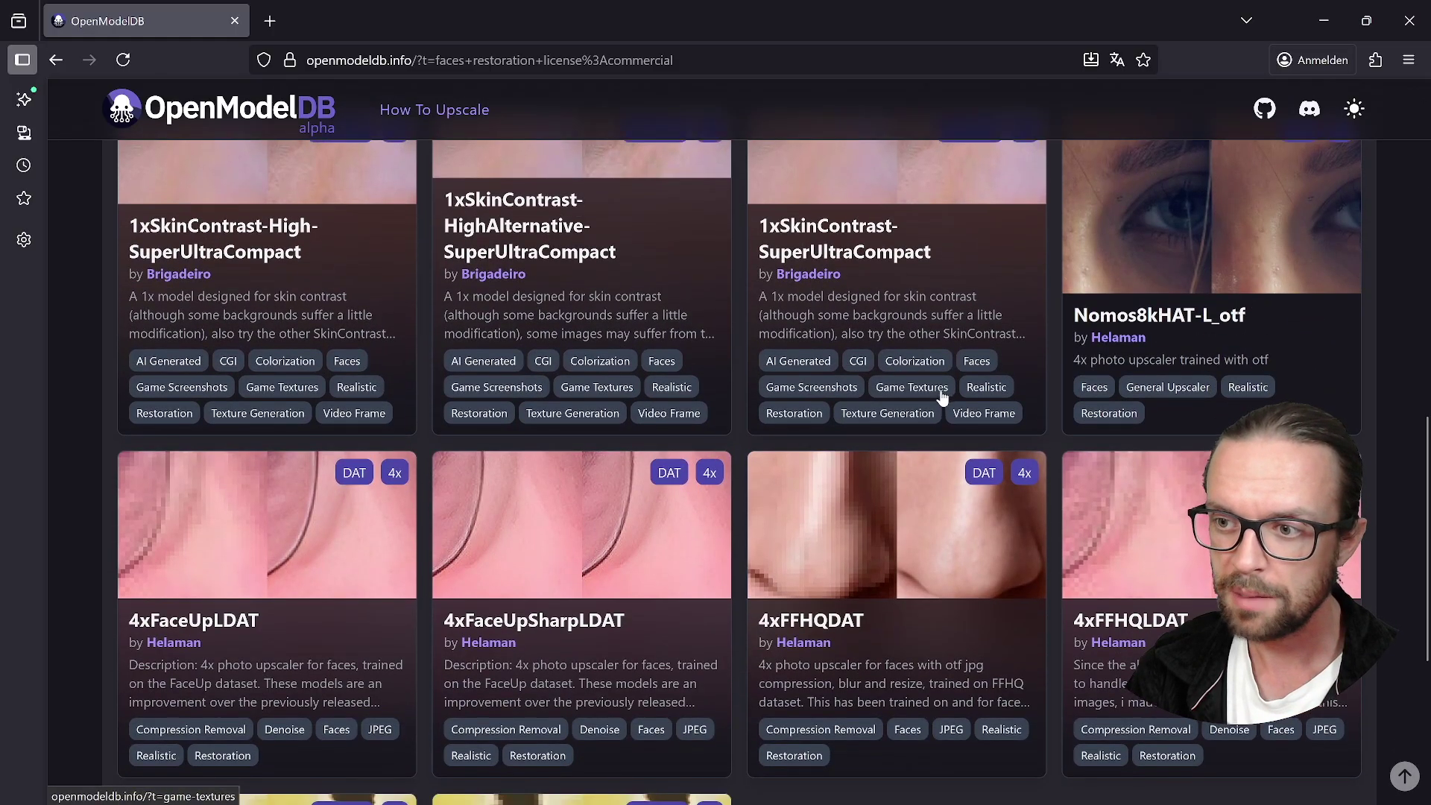
{"action": "scroll", "coordinate": [942, 397], "scroll_direction": "up", "scroll_amount": 1}
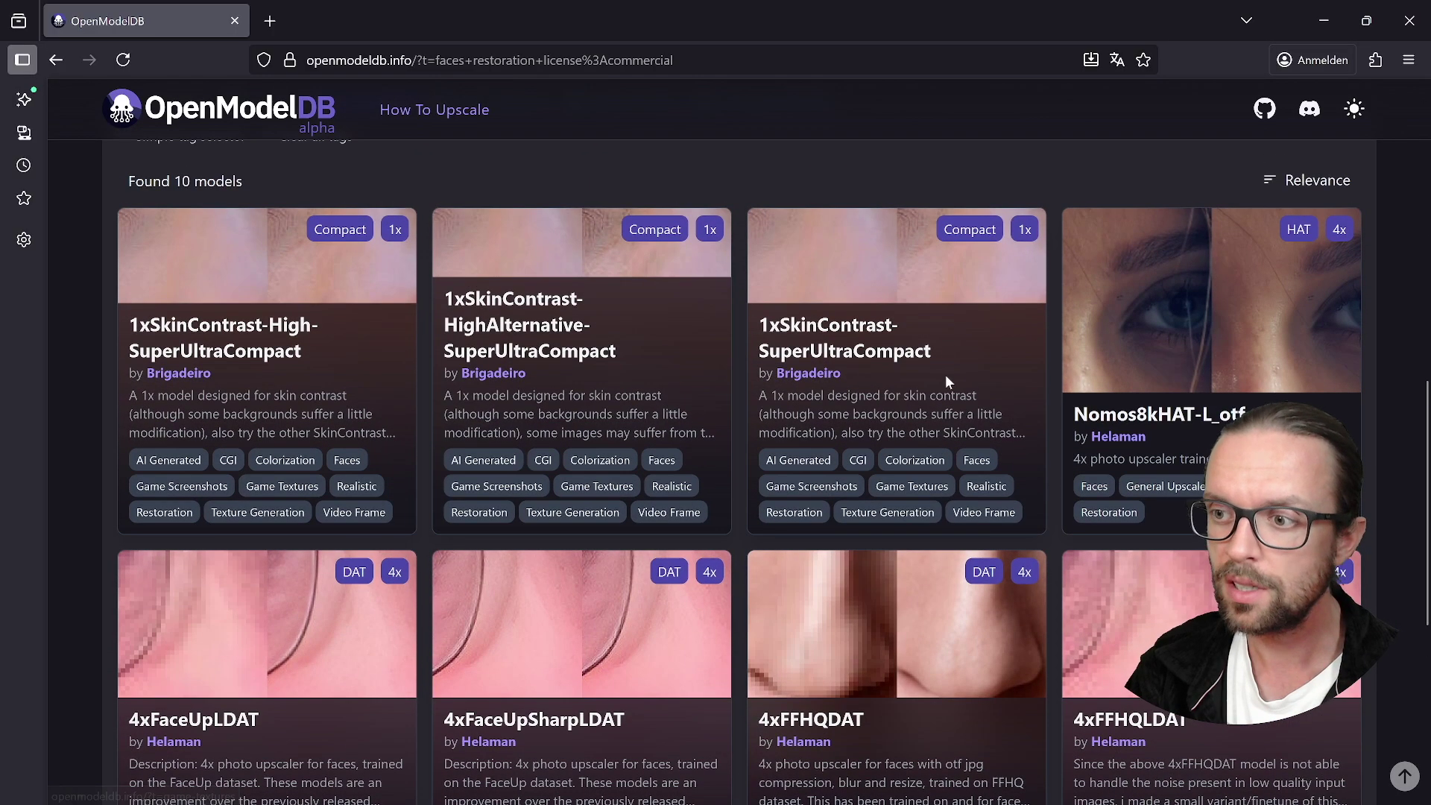
{"action": "left_click", "coordinate": [1190, 292]}
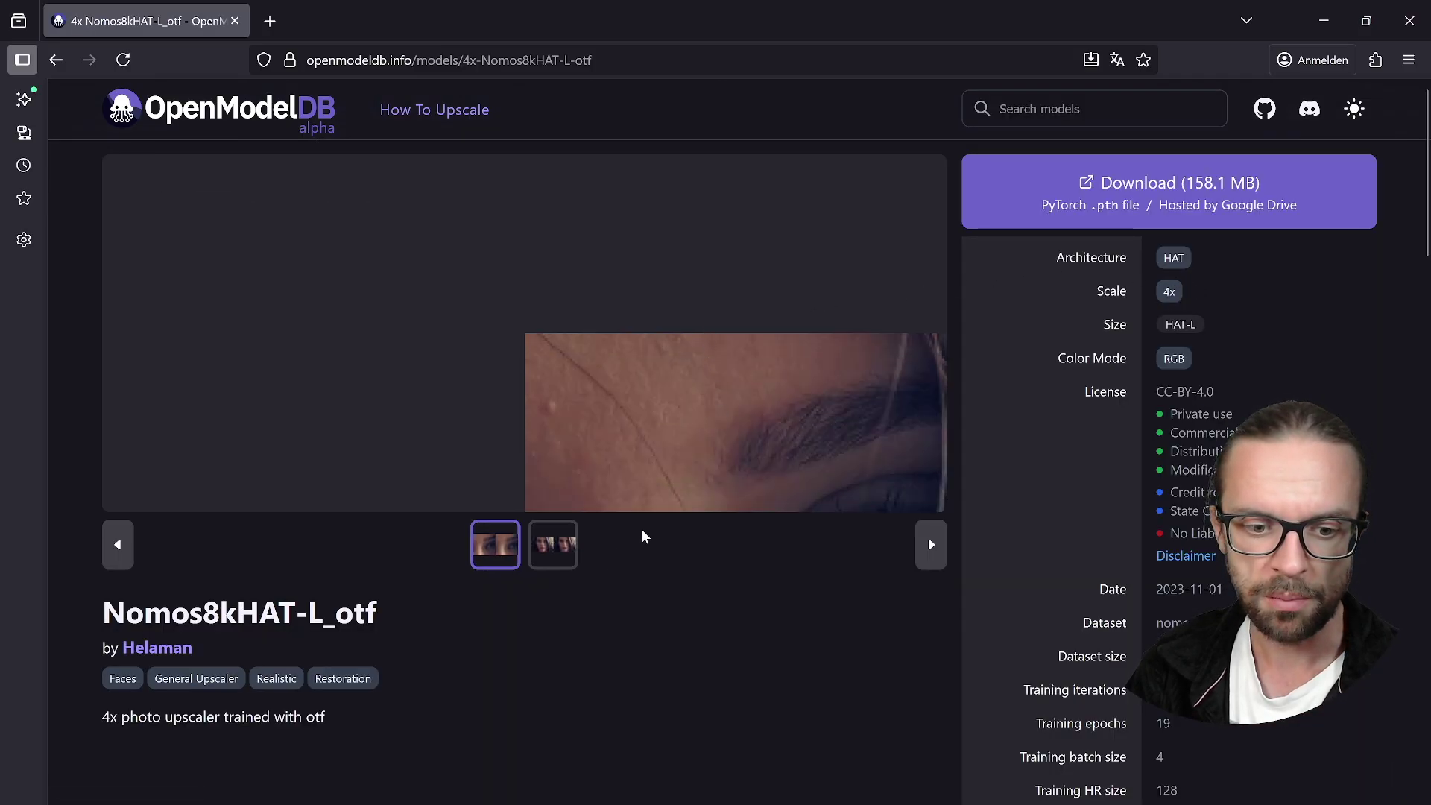
Show Nomos8kHAT-L_otf's second before/after preview, cycling from eye close-up to full face to zoomed face
{"action": "left_click", "coordinate": [553, 544]}
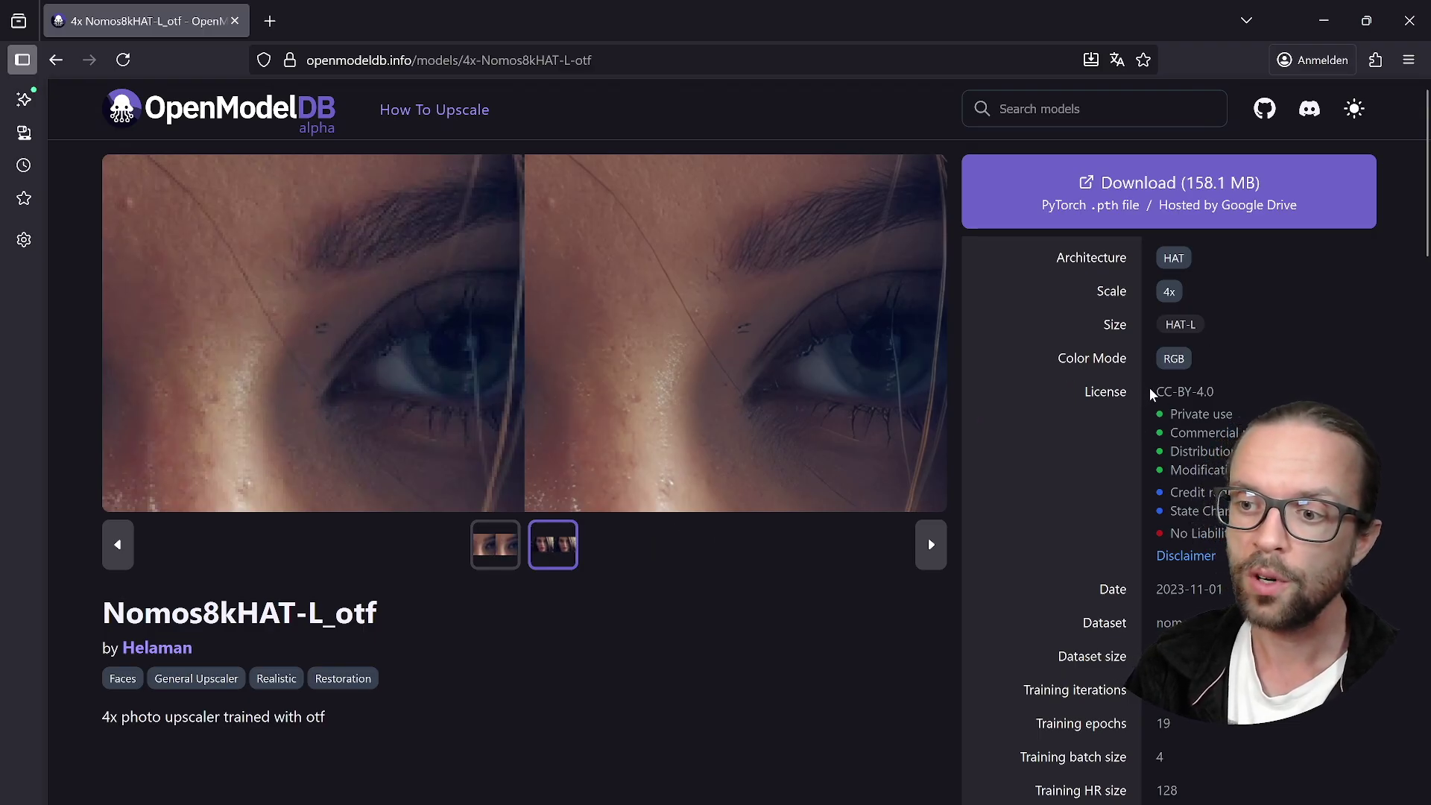
{"action": "left_click_drag", "start_coordinate": [1163, 415], "coordinate": [1235, 419]}
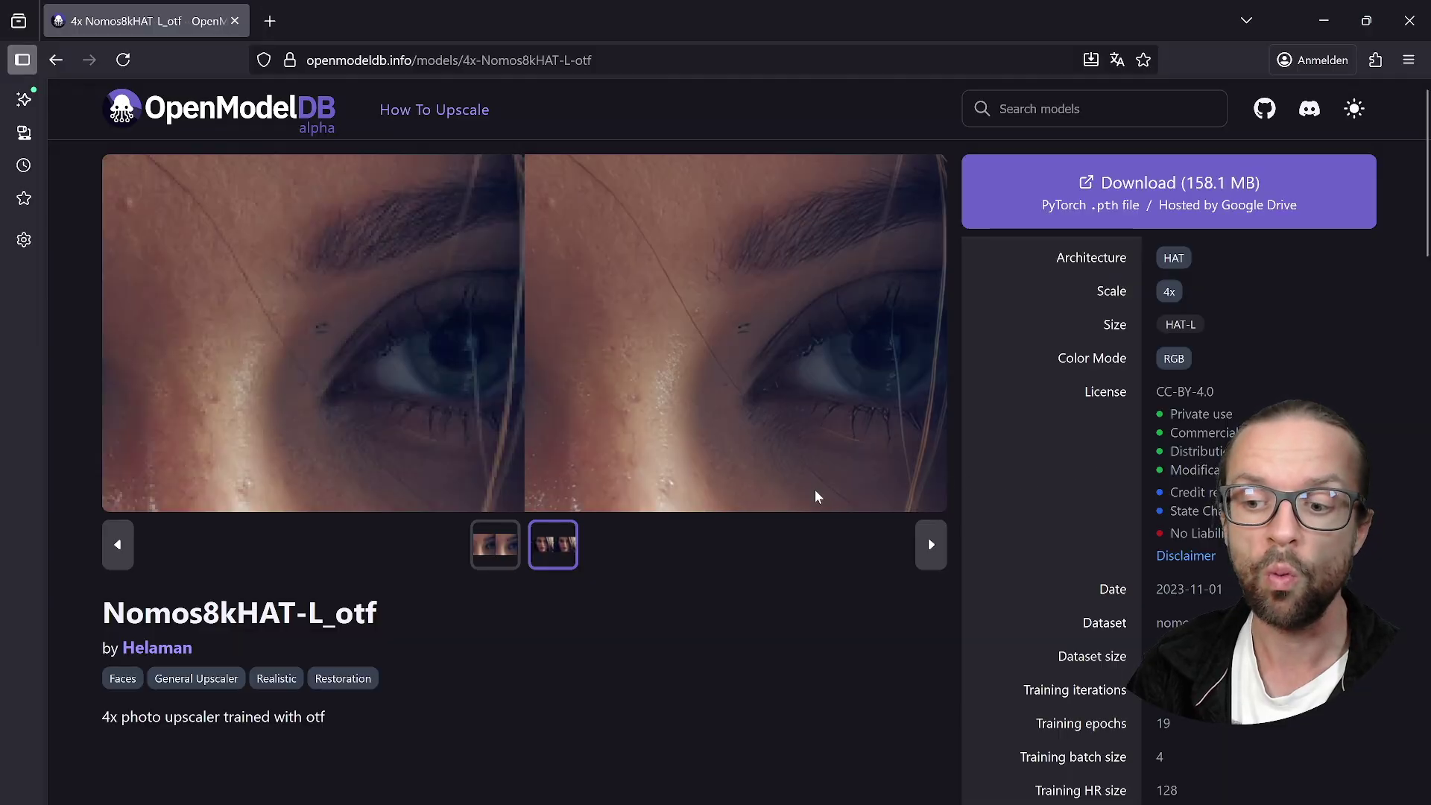
{"action": "left_click", "coordinate": [738, 499]}
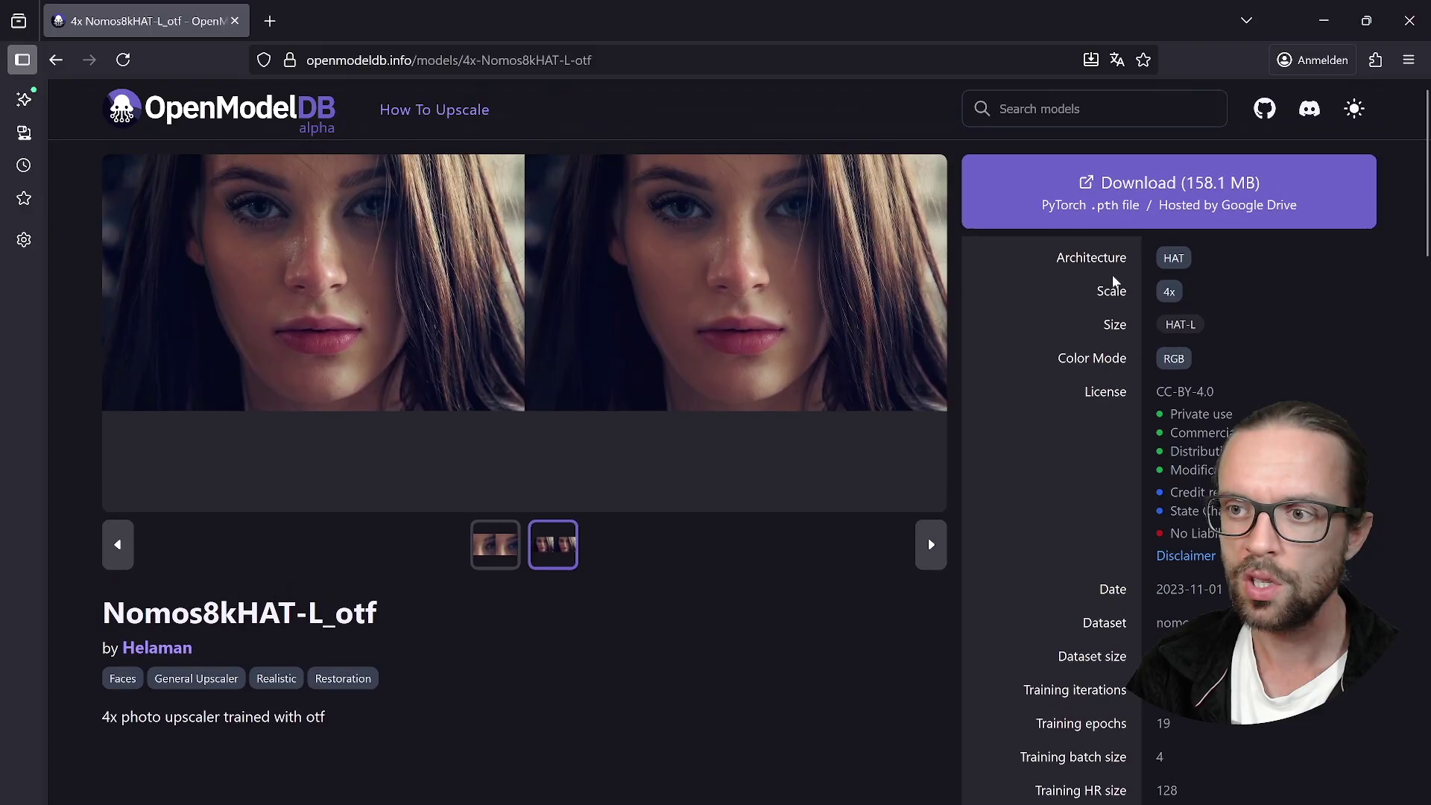
{"action": "scroll", "coordinate": [946, 455], "scroll_direction": "down", "scroll_amount": 6}
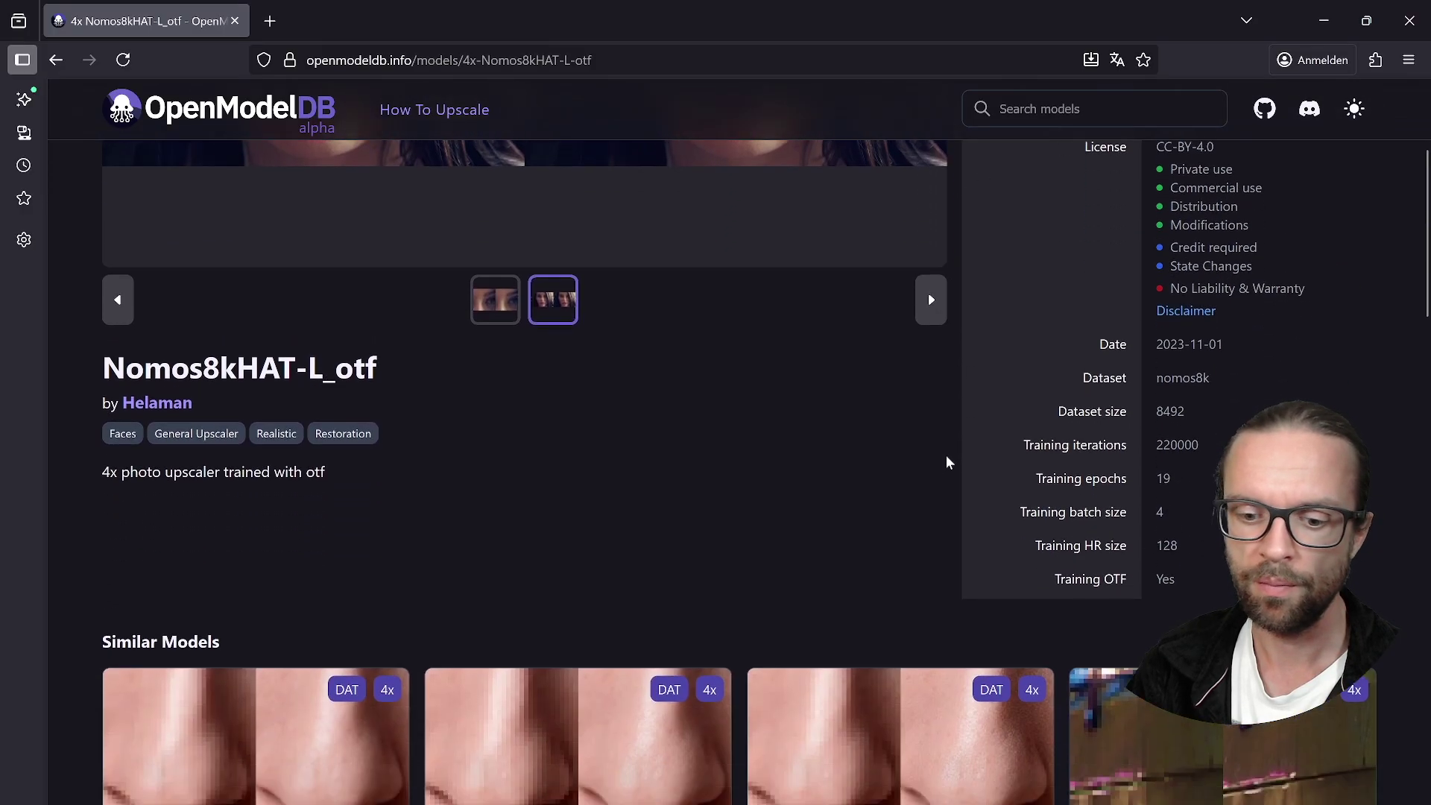
{"action": "scroll", "coordinate": [884, 325], "scroll_direction": "up", "scroll_amount": 6}
{"action": "left_click", "coordinate": [891, 342]}
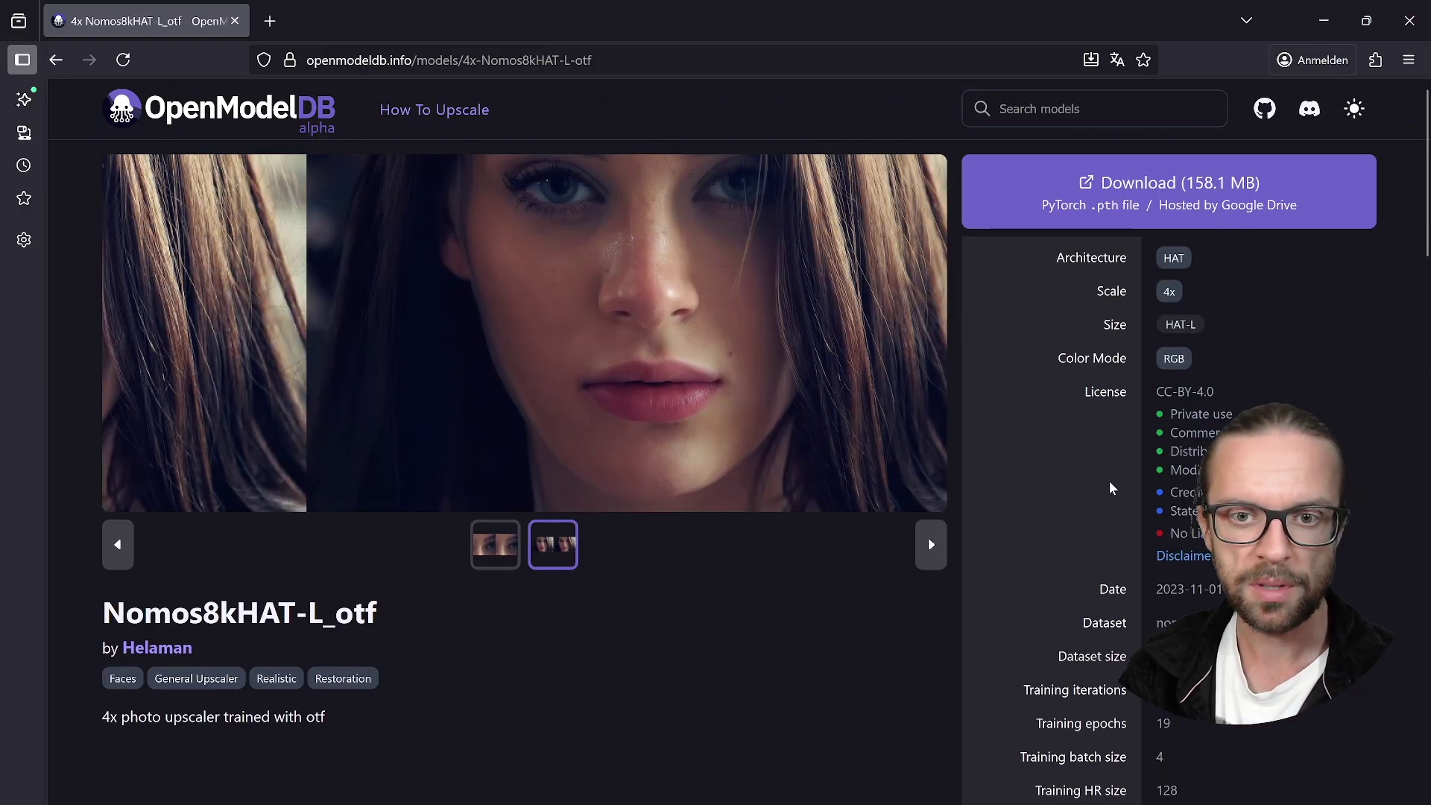